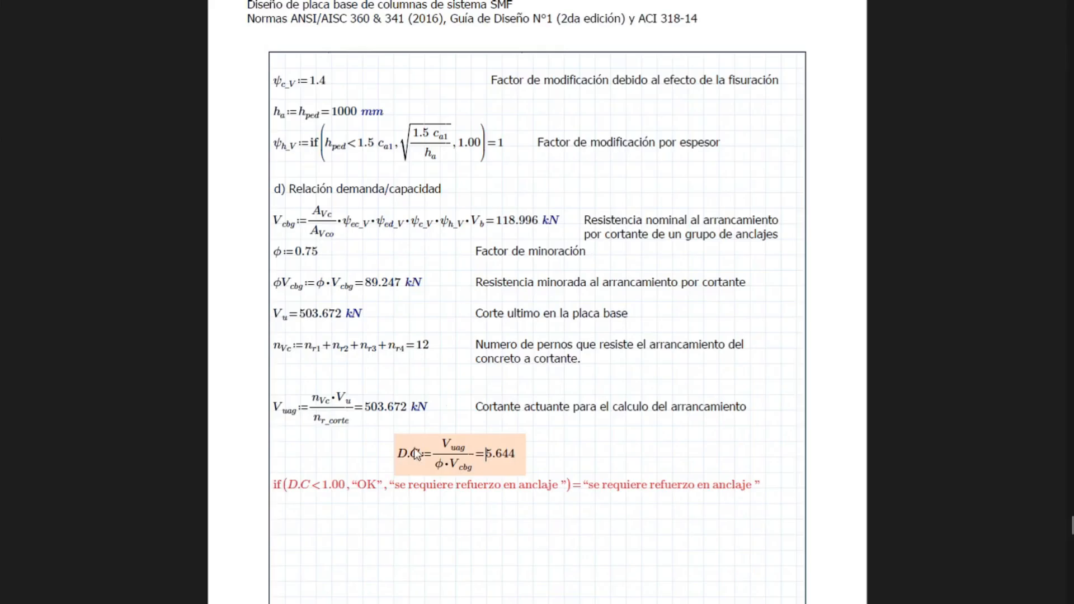
Switch to the design report and review the concrete pryout check in section 6.3 and the shear reinforcement figures in section 6.5
scroll(469, 386, "down", 10)
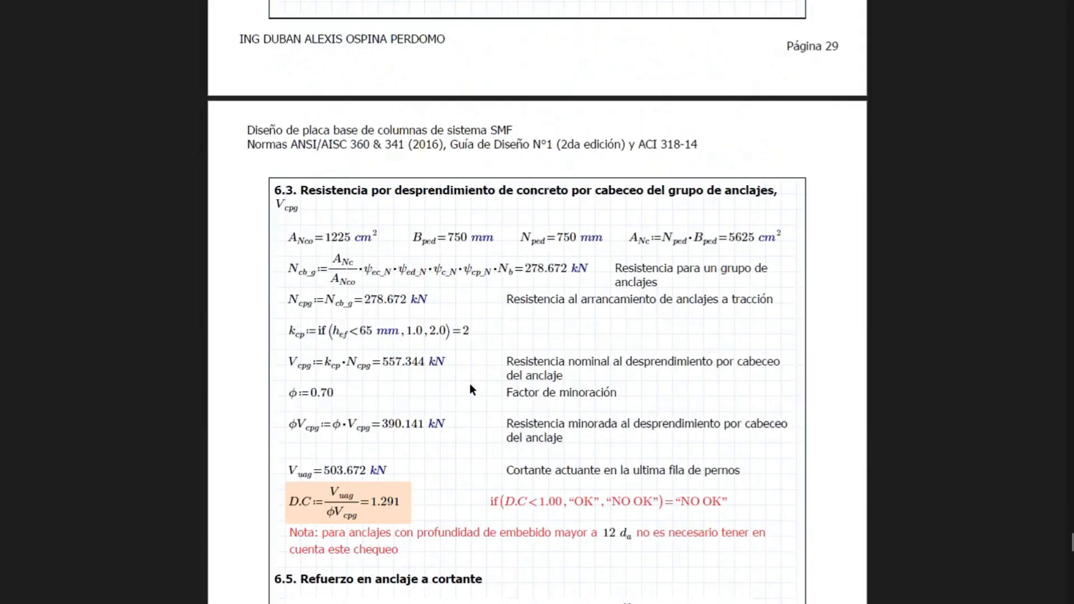
scroll(493, 337, "down", 3)
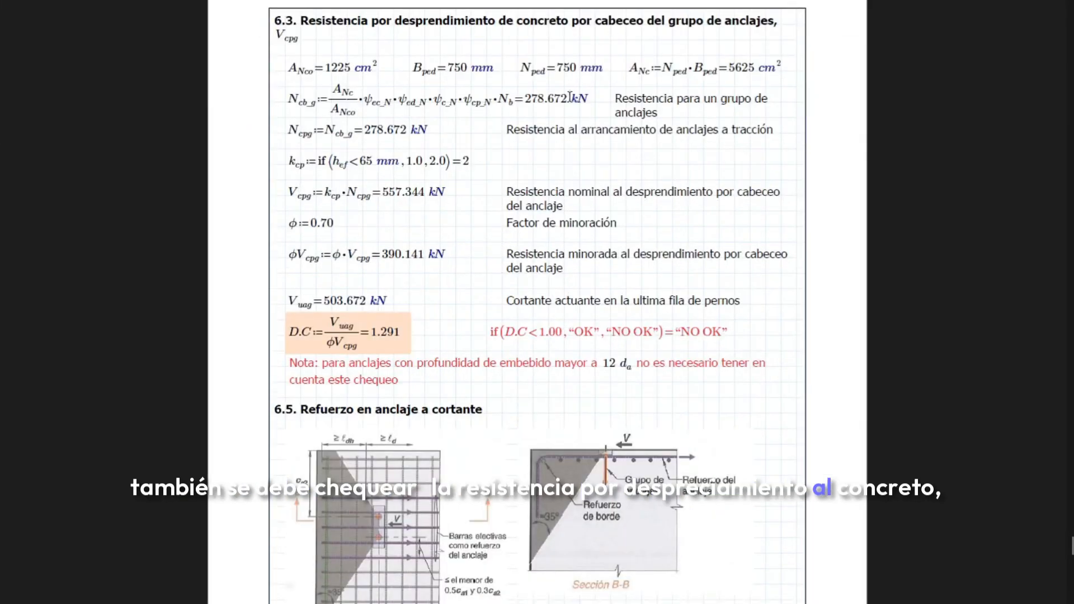
scroll(556, 168, "down", 4)
scroll(553, 170, "down", 1)
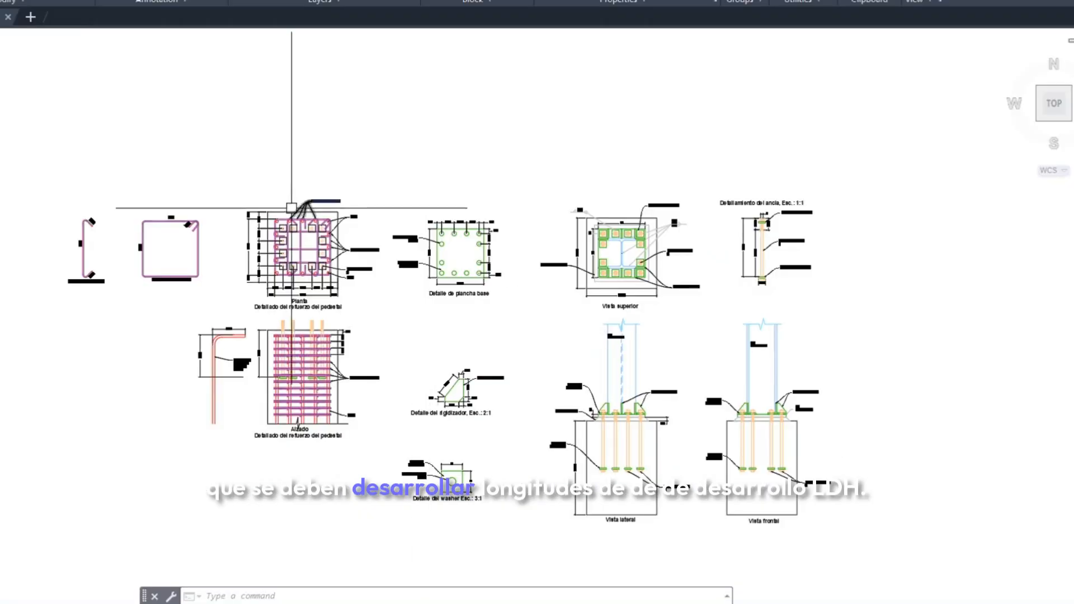
Switch to the AutoCAD drawing and inspect the anchors and stirrups in the pedestal reinforcement plan
scroll(324, 234, "up", 4)
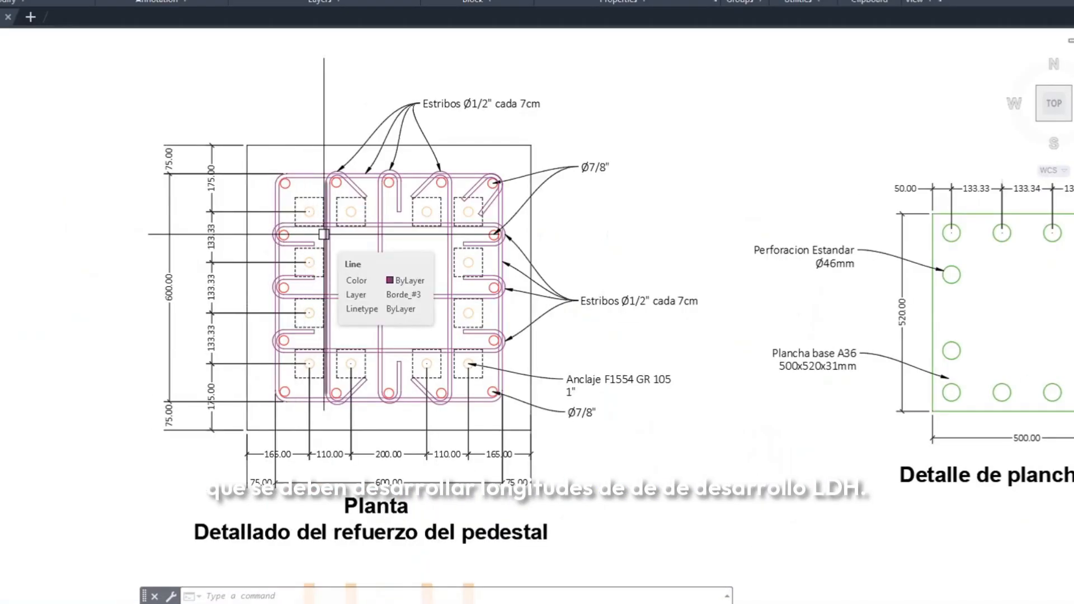
scroll(305, 204, "up", 2)
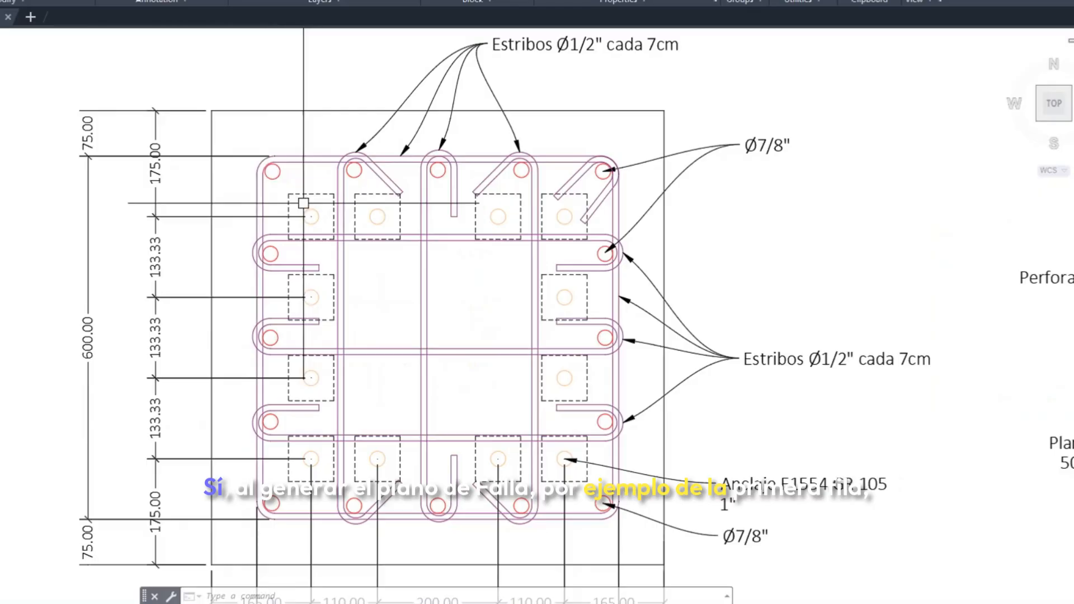
middle_click_drag(310, 407, 310, 360)
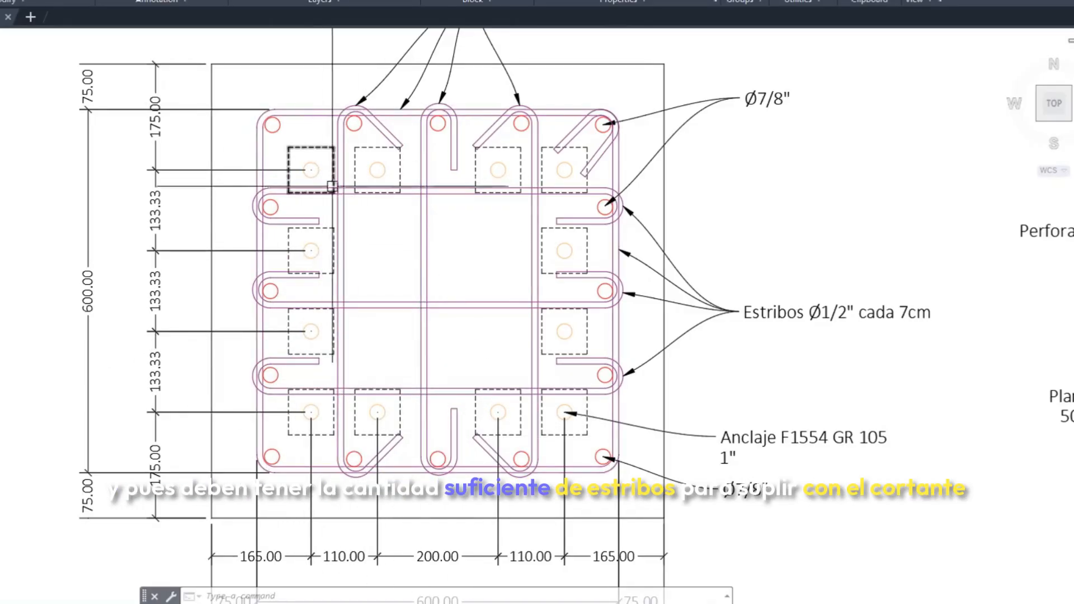
Return to the design report and examine section 6.5, Refuerzo en anclaje a cortante, with its plan and section figures
mouse_move(267, 603)
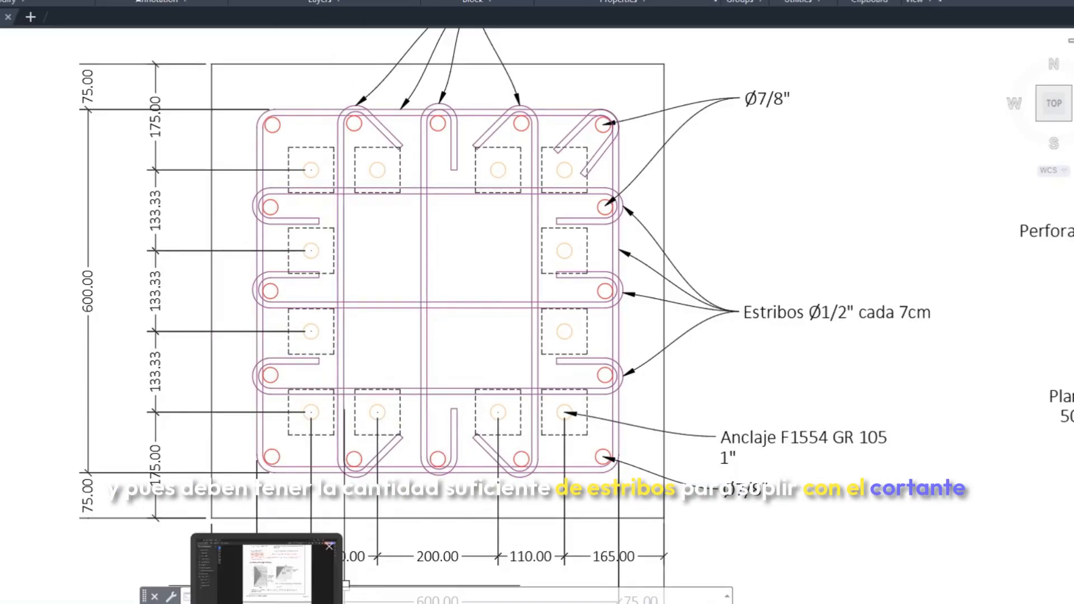
left_click(305, 579)
scroll(446, 360, "down", 2)
scroll(467, 356, "up", 4)
scroll(469, 358, "down", 1)
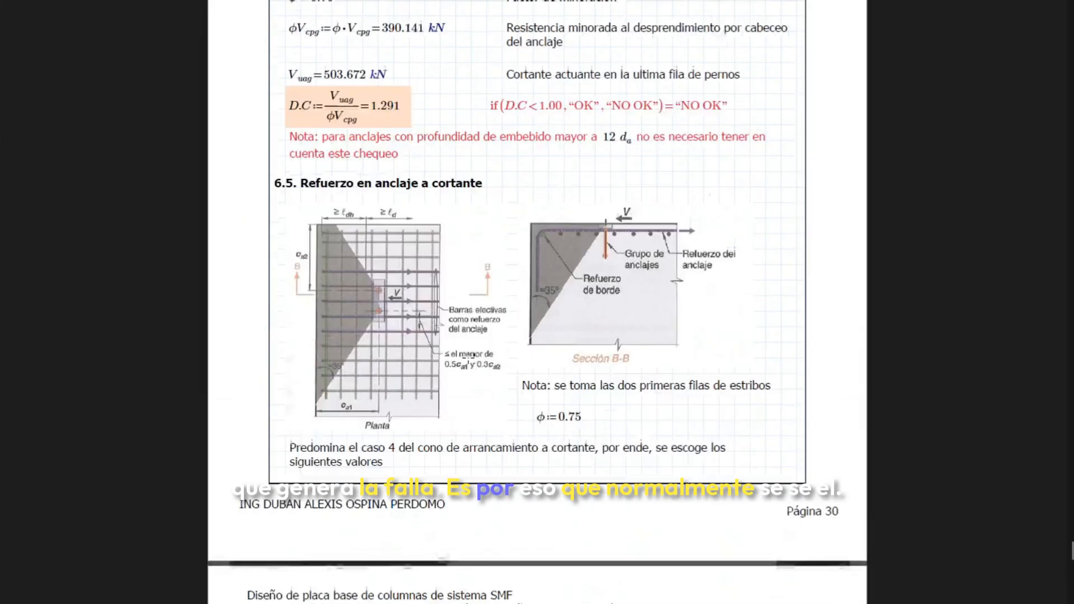
scroll(469, 356, "down", 1)
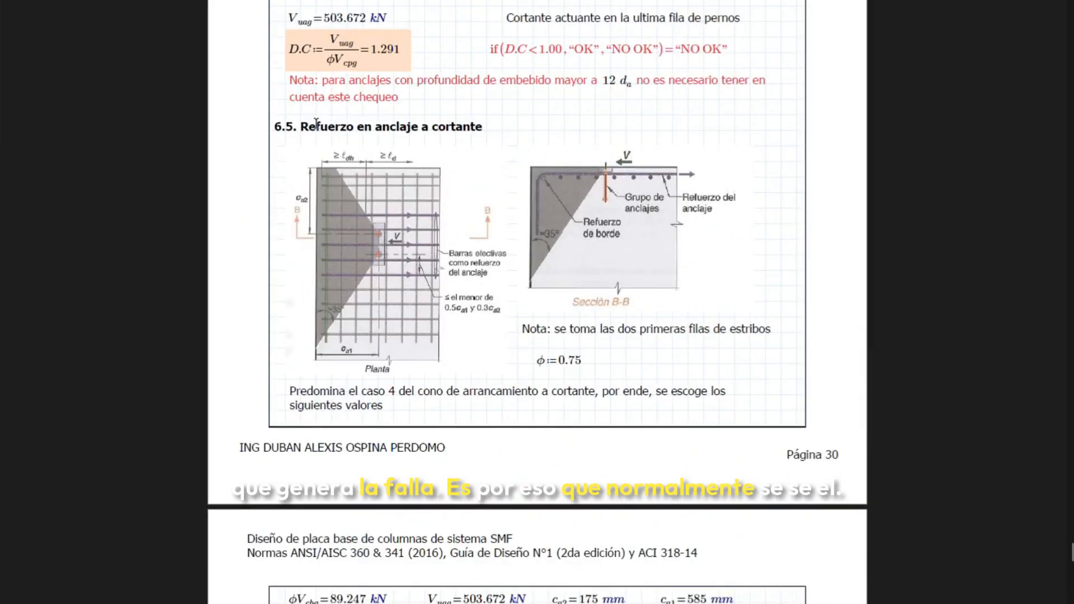
left_click(406, 129)
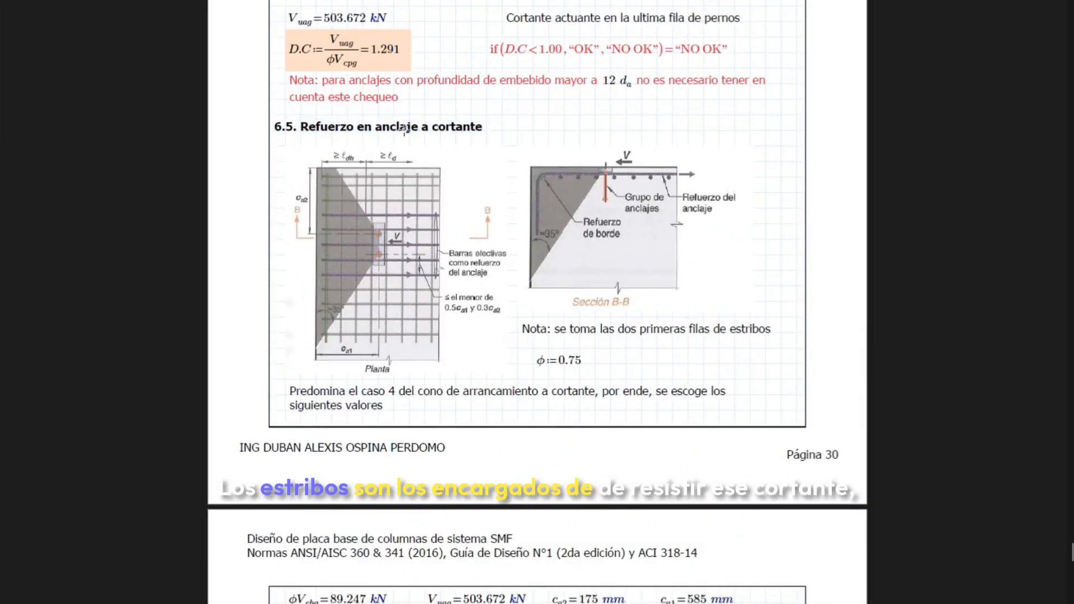
Examine the stirrup shear calculation, marking the applied shear, concrete resistance, shear difference Vsu and number of bars n
scroll(454, 229, "down", 1)
scroll(606, 200, "down", 6)
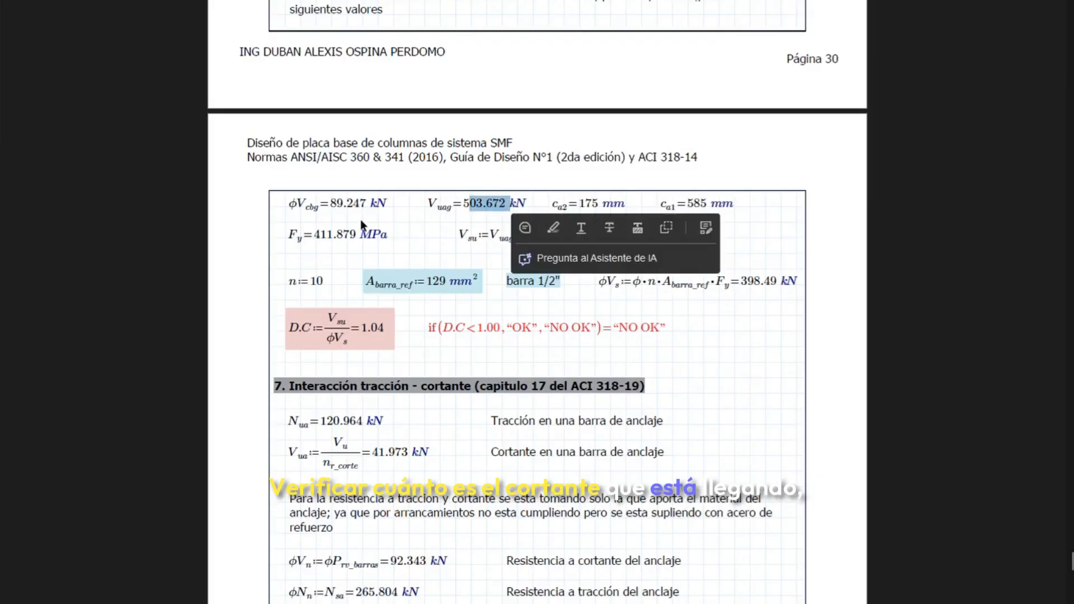
left_click(376, 205)
left_click_drag(327, 204, 372, 205)
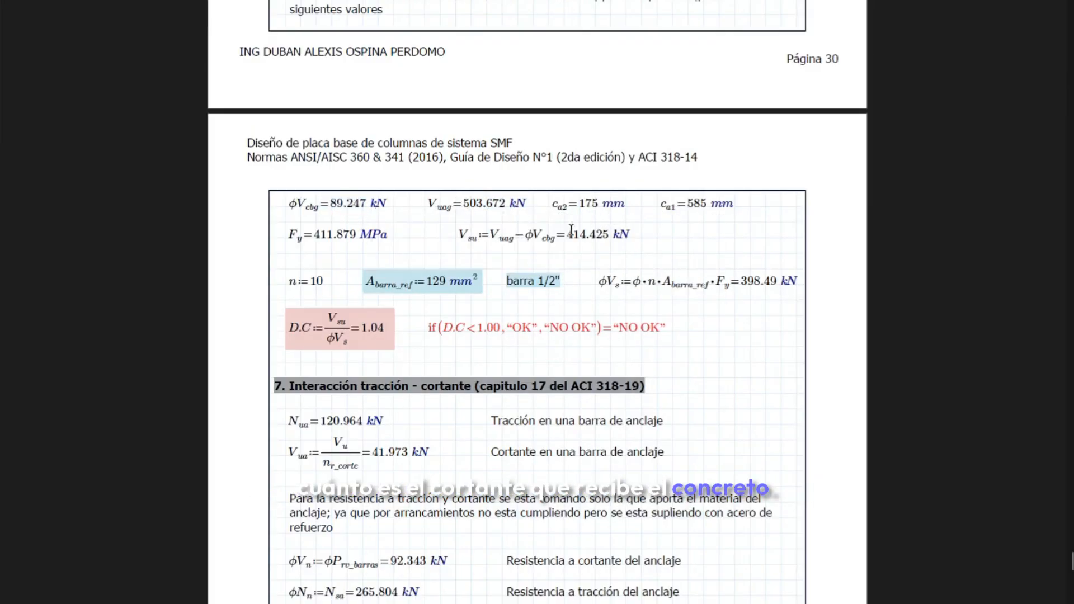
left_click_drag(609, 235, 575, 237)
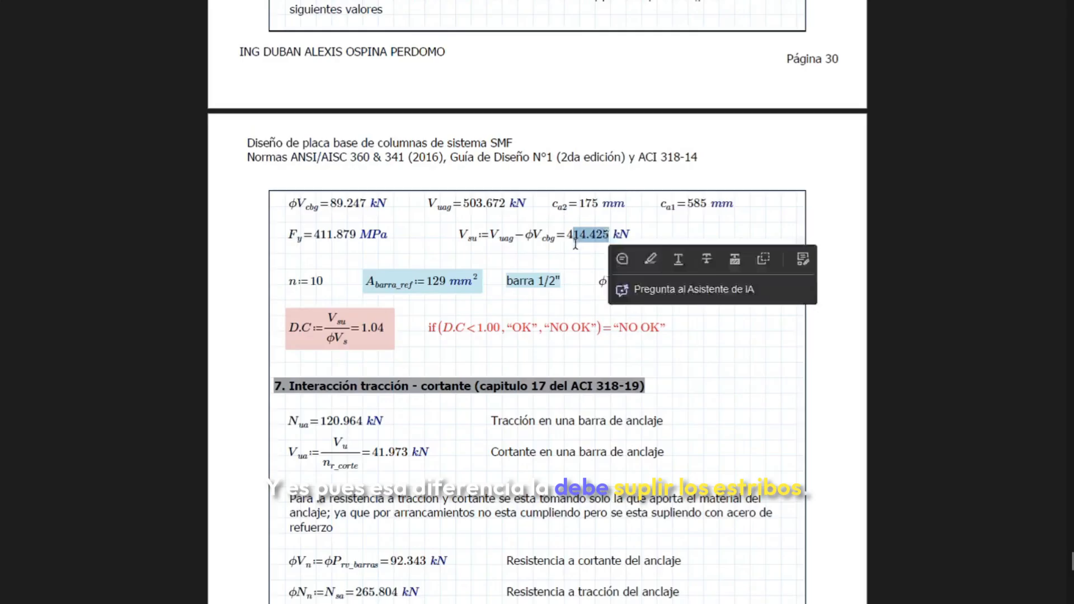
left_click(545, 300)
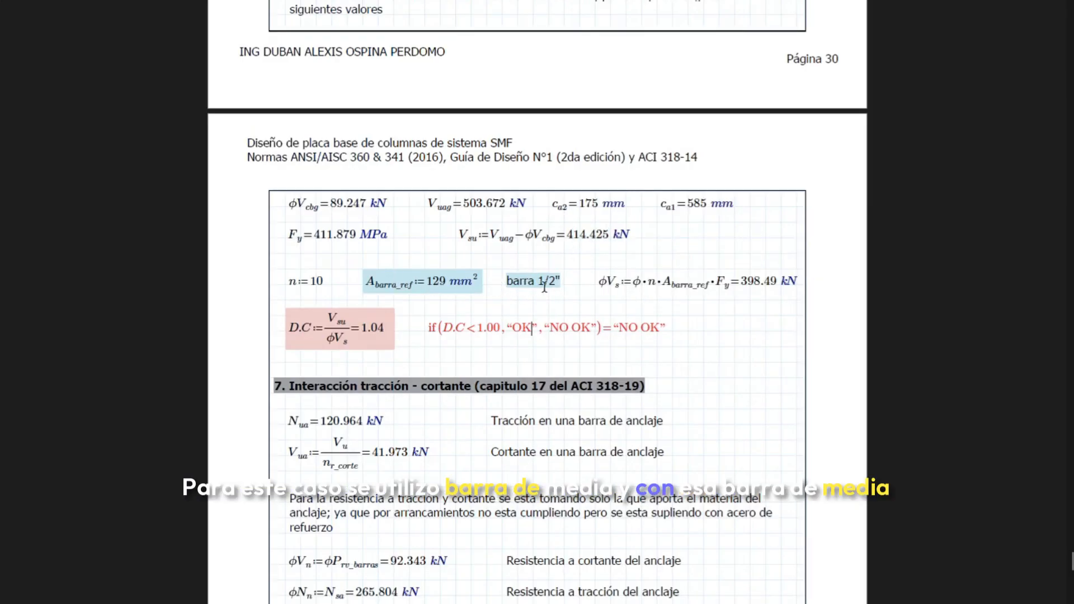
left_click_drag(326, 282, 309, 282)
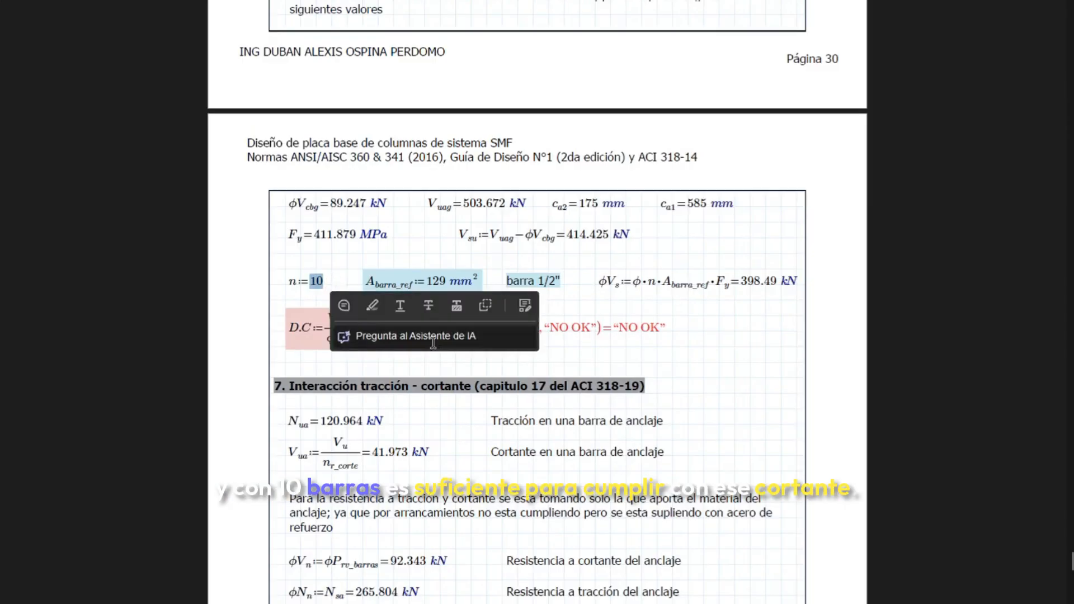
left_click(307, 336)
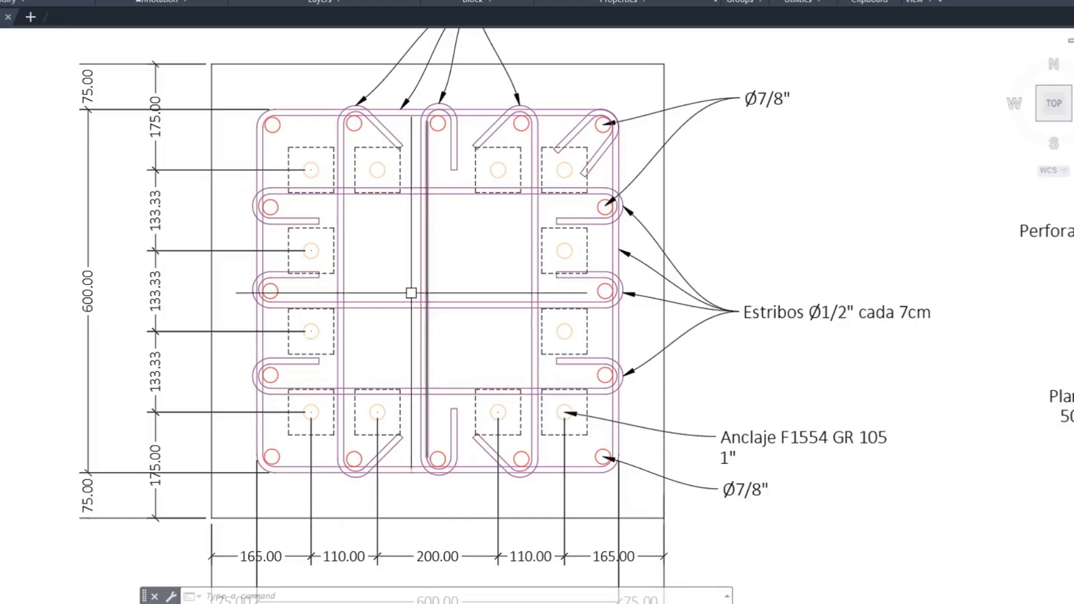
Switch to the AutoCAD drawing and inspect the stirrup legs in the pedestal plan and the upper stirrup rows in the elevation
scroll(358, 252, "down", 2)
scroll(307, 211, "up", 3)
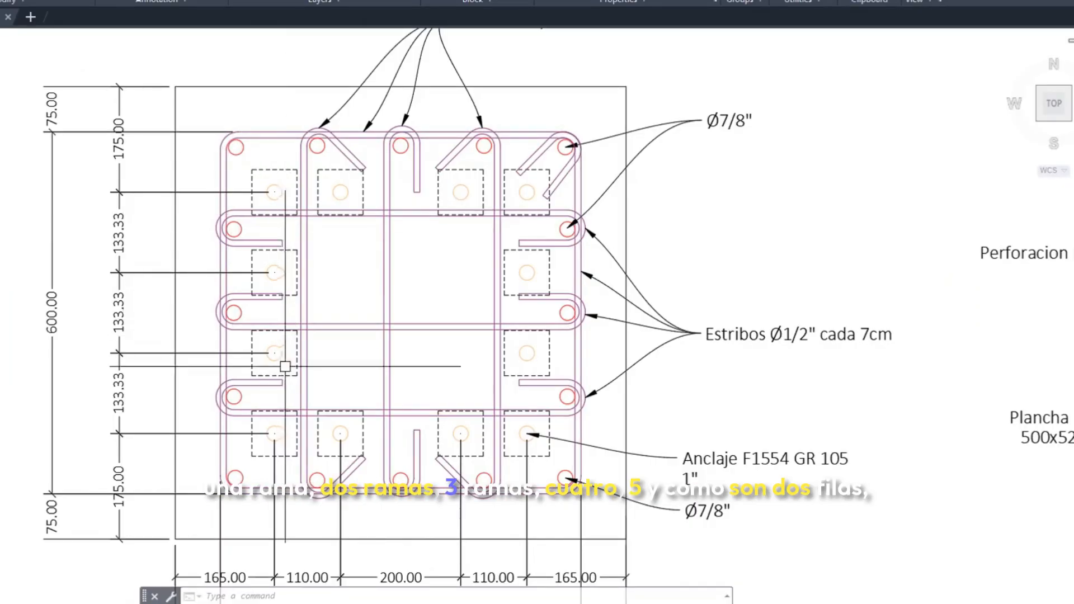
scroll(285, 364, "down", 3)
scroll(410, 340, "up", 2)
scroll(437, 303, "up", 3)
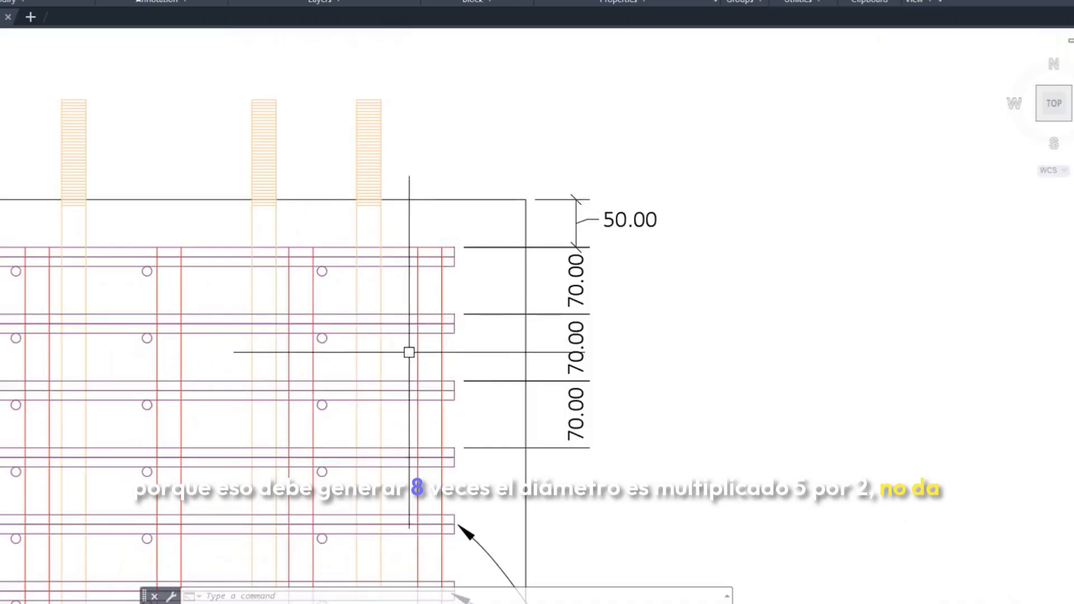
scroll(415, 293, "down", 4)
scroll(422, 269, "up", 5)
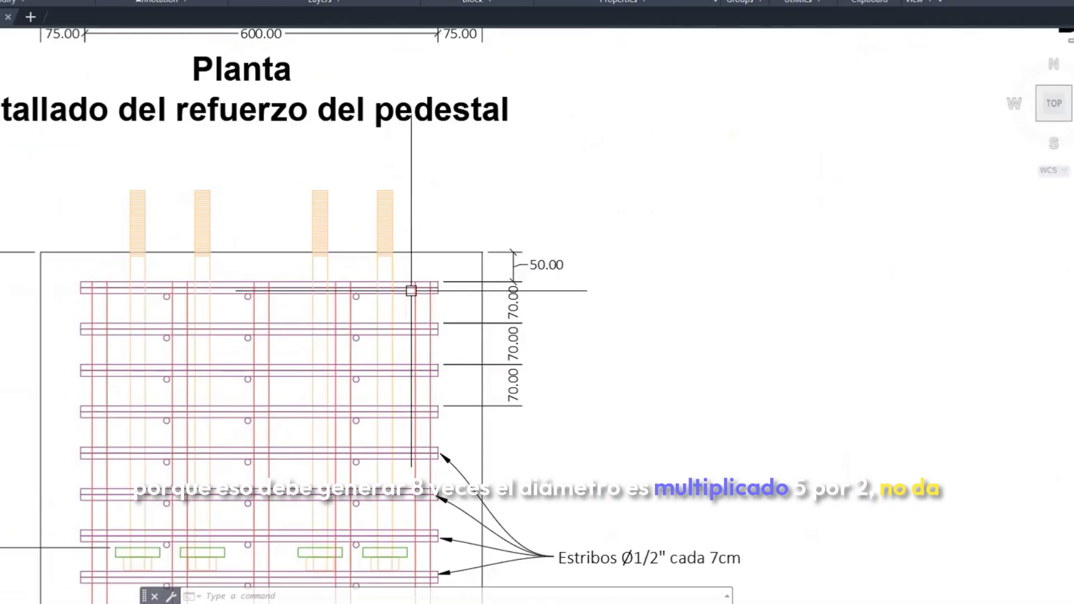
scroll(406, 290, "down", 5)
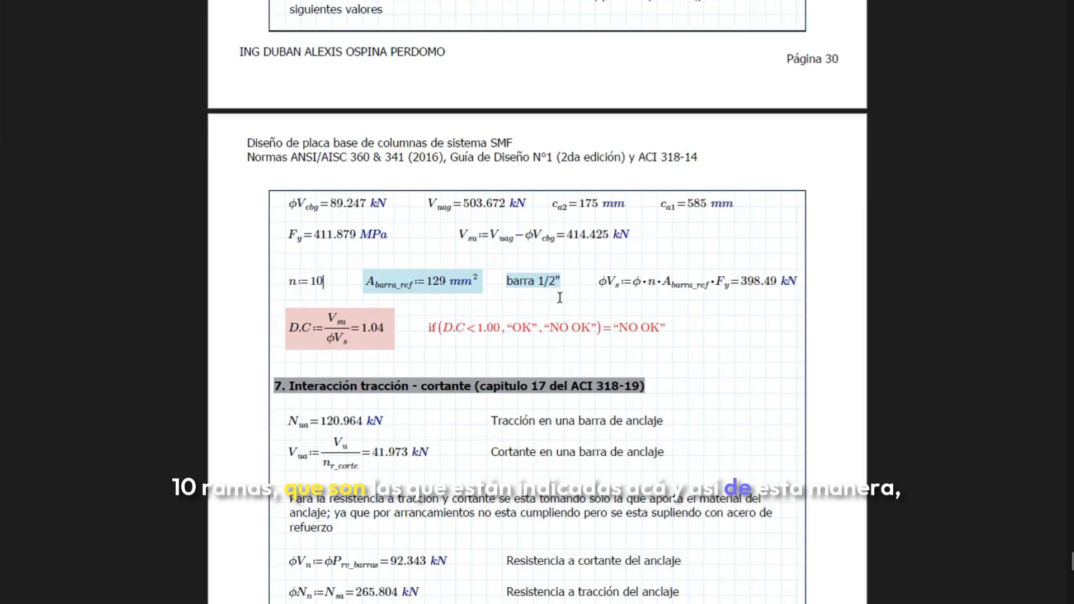
Switch back to the report and examine the stirrup demand-capacity ratio and the tension-shear interaction check in section 7
scroll(374, 206, "down", 2)
left_click_drag(362, 214, 379, 216)
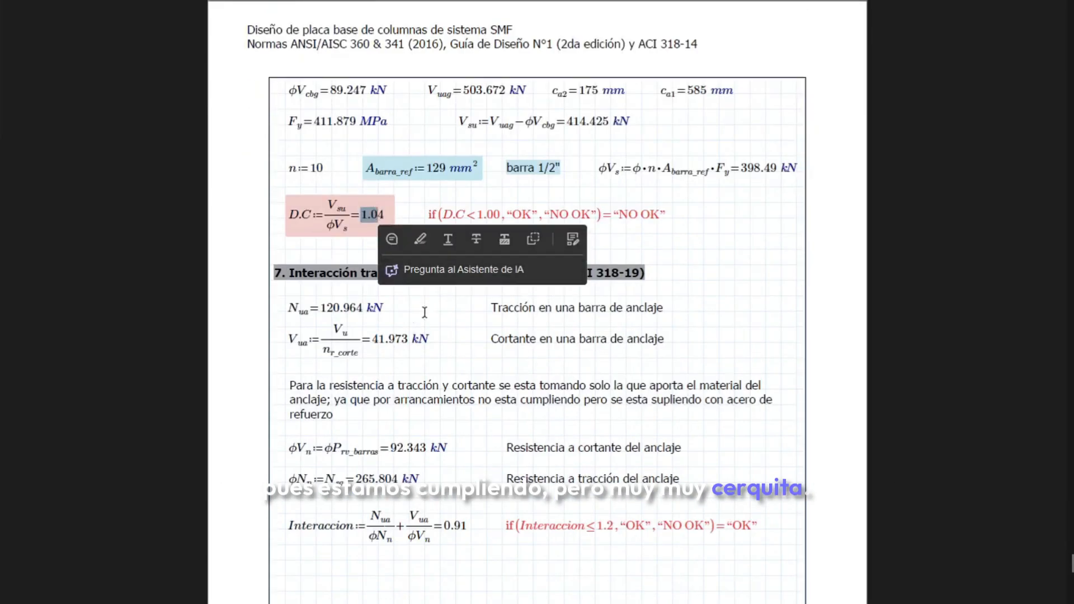
left_click_drag(409, 337, 415, 335)
scroll(442, 320, "down", 3)
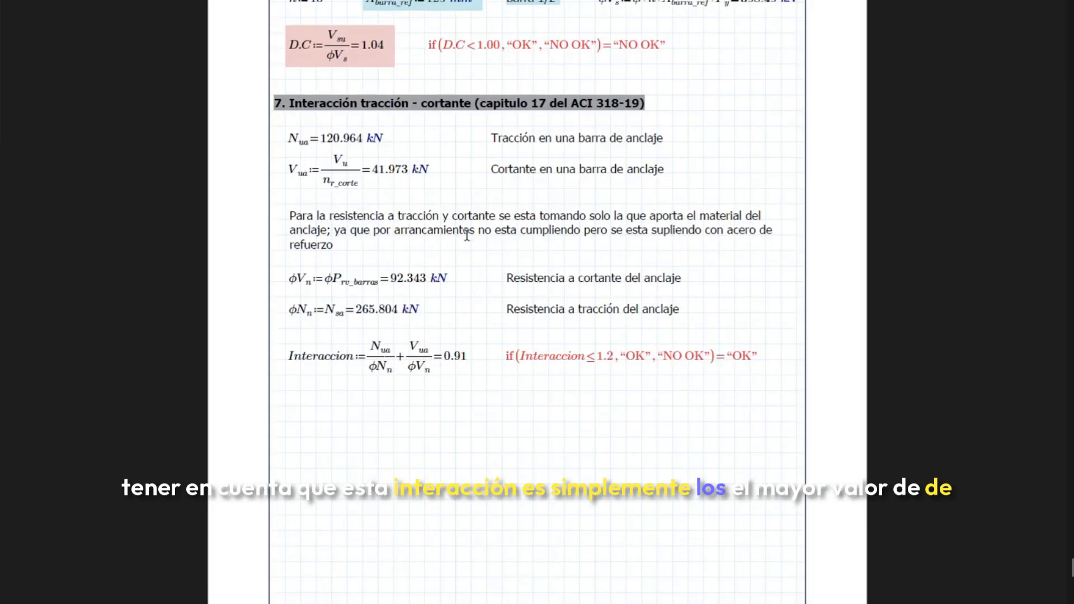
scroll(467, 235, "up", 1)
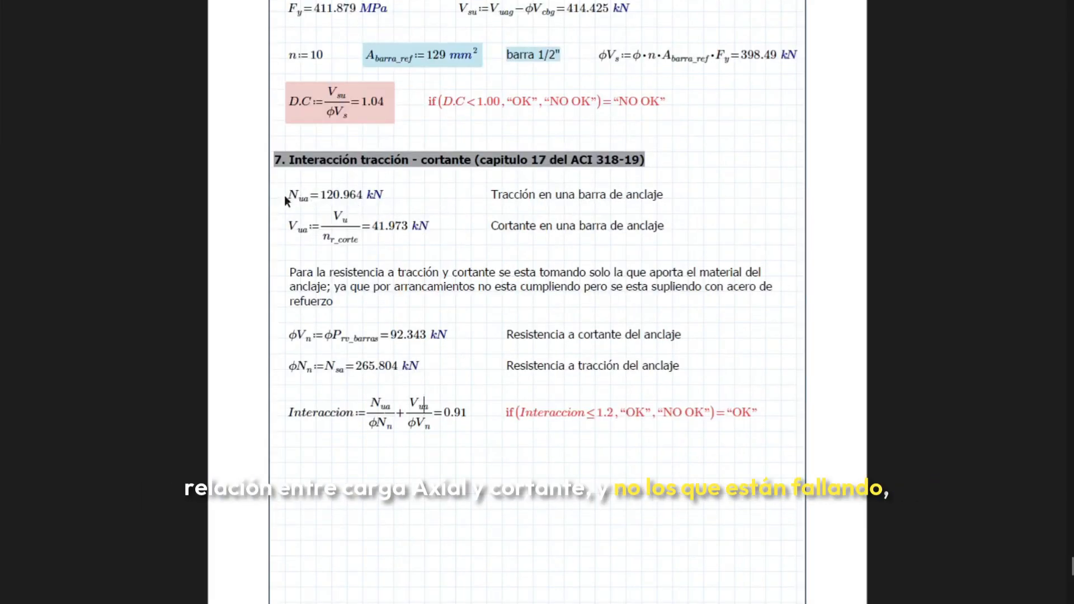
left_click(344, 346)
scroll(406, 361, "up", 15)
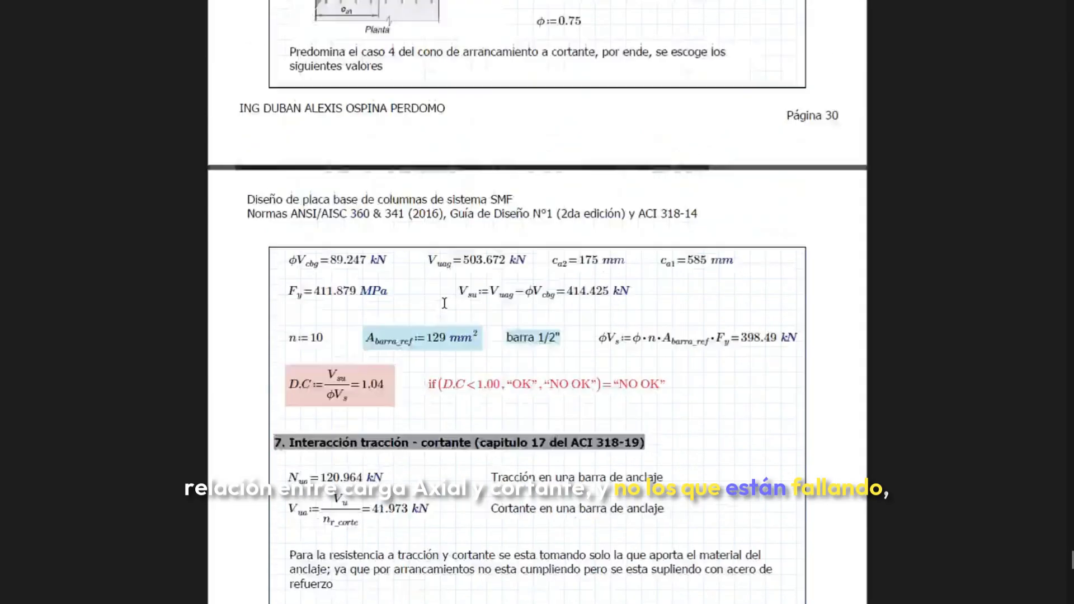
scroll(423, 293, "down", 20)
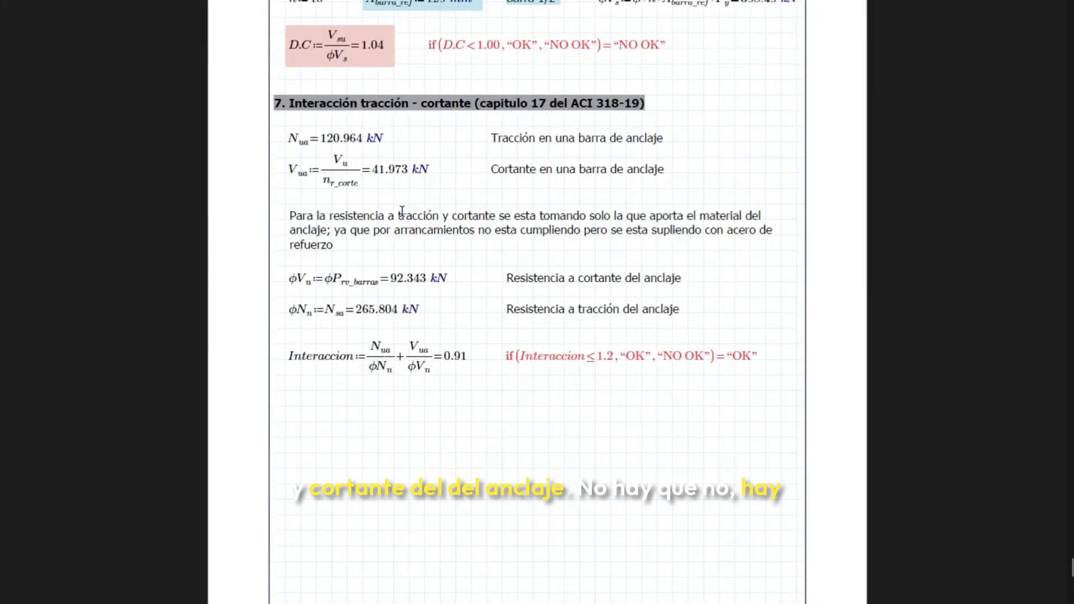
scroll(421, 222, "down", 7)
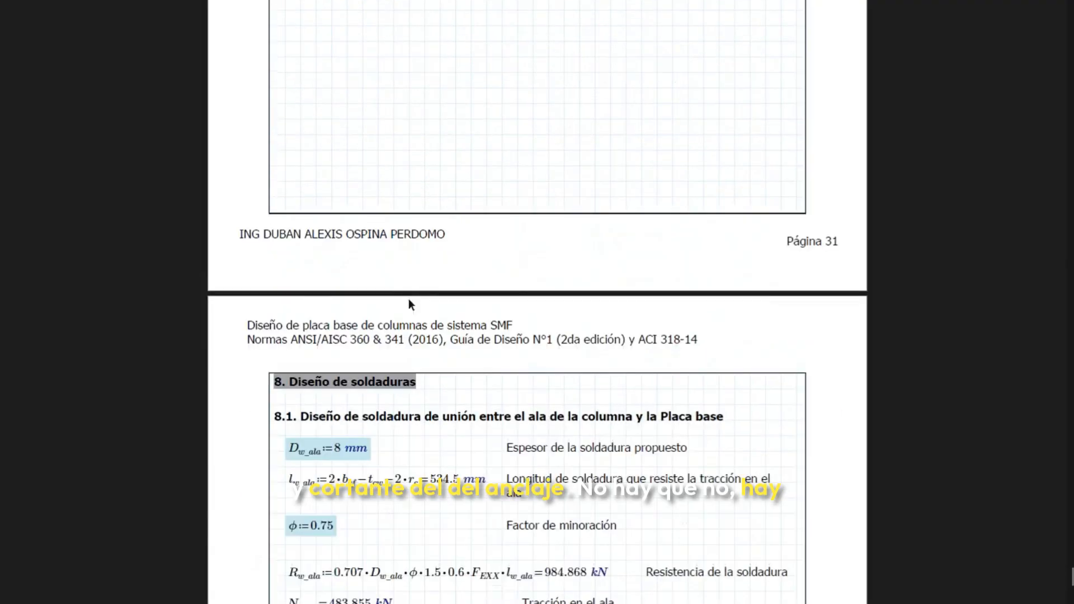
Compare the interaction check with the earlier pryout and shear breakout ratios, marking the breakout D.C value on page 29
scroll(407, 305, "up", 9)
scroll(449, 205, "up", 10)
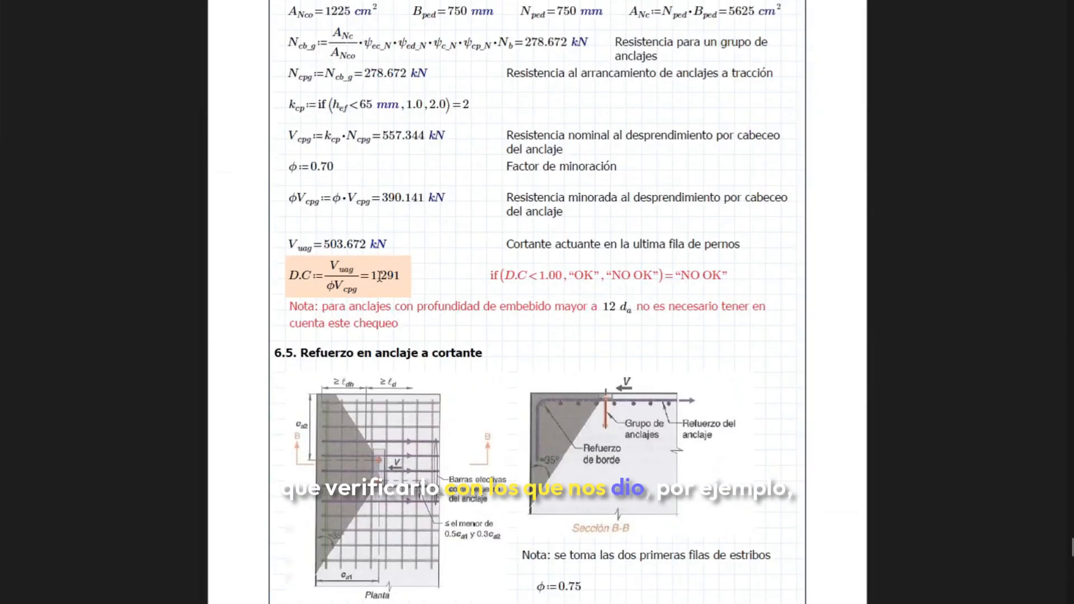
scroll(439, 235, "up", 10)
left_click_drag(491, 227, 515, 227)
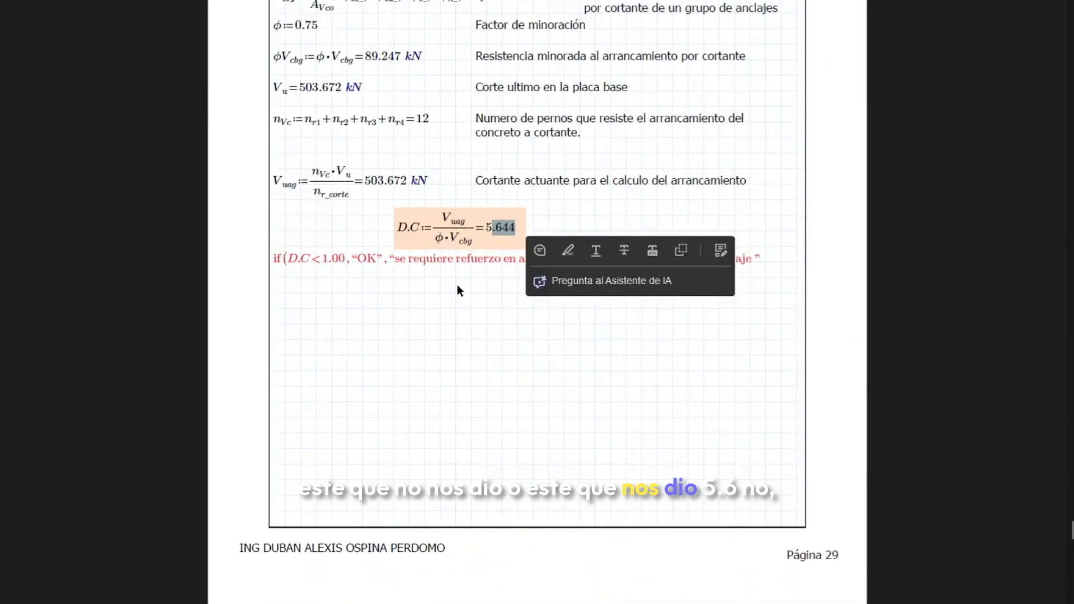
scroll(457, 291, "down", 10)
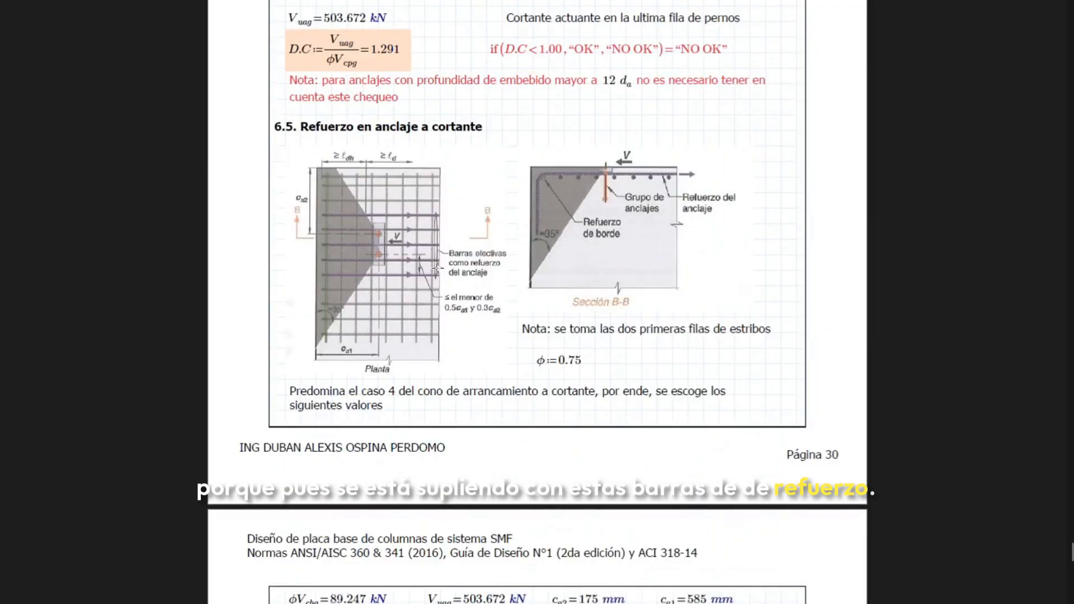
scroll(437, 269, "down", 9)
scroll(446, 277, "up", 6)
scroll(448, 277, "down", 6)
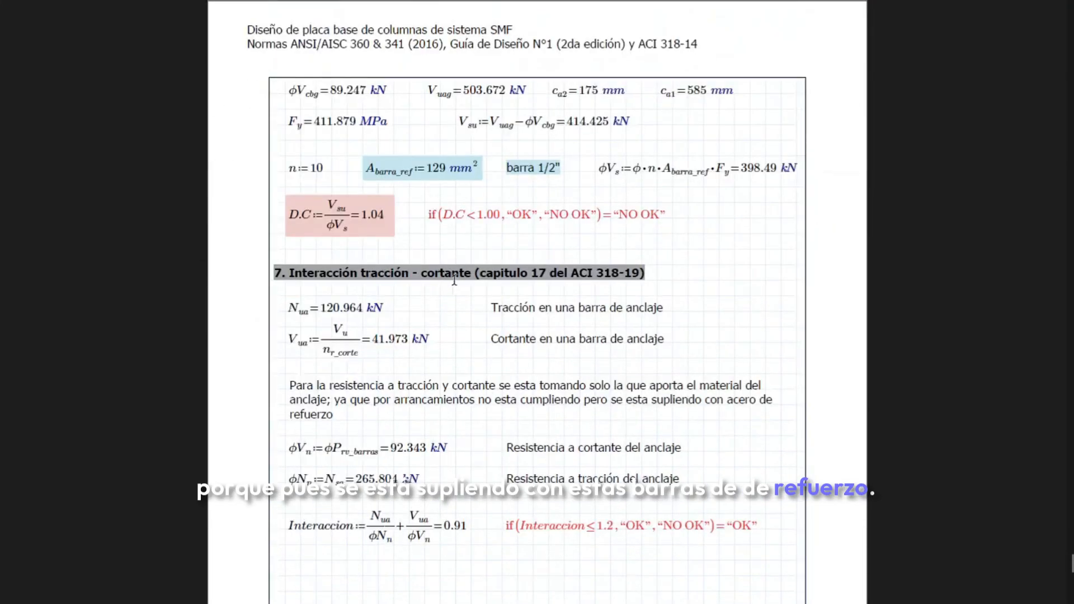
Review the section 8 weld designs joining the column flange, column web and upper washer to the base plate
scroll(455, 280, "down", 12)
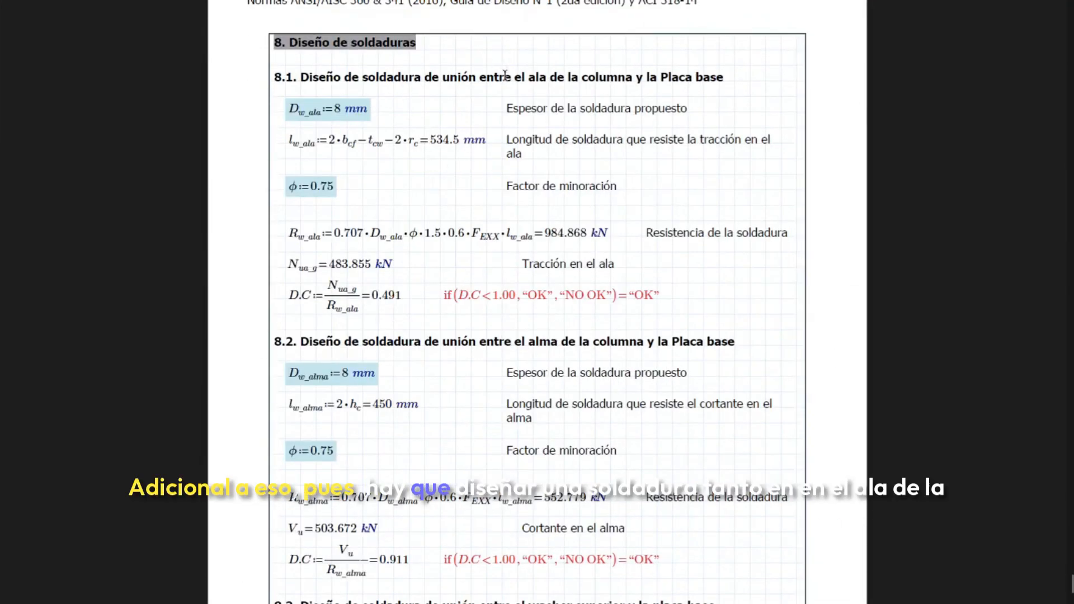
scroll(544, 190, "down", 4)
scroll(554, 91, "up", 4)
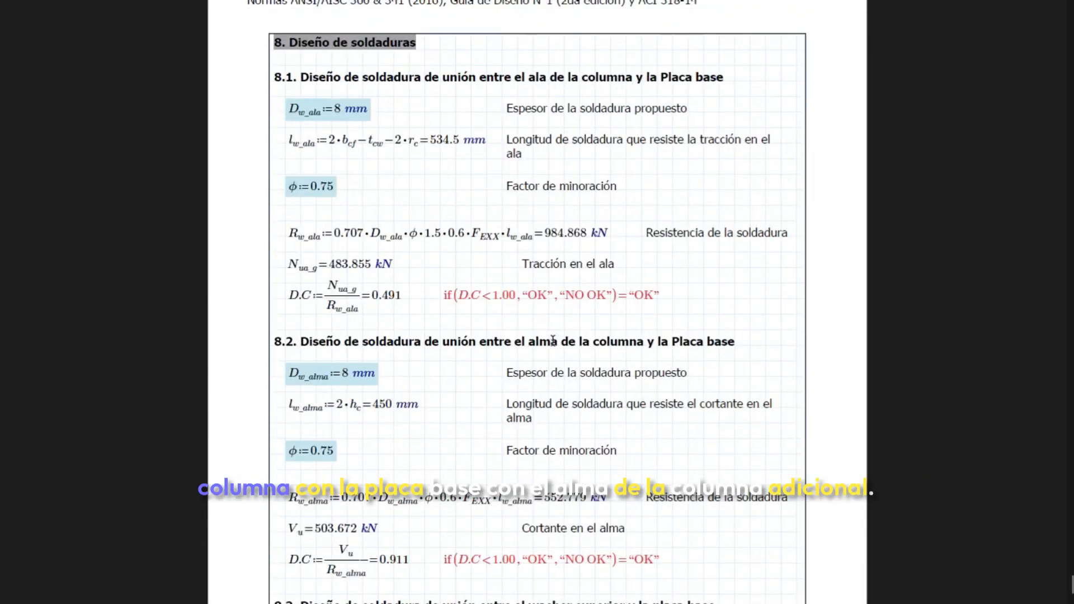
scroll(567, 326, "down", 10)
scroll(567, 326, "down", 3)
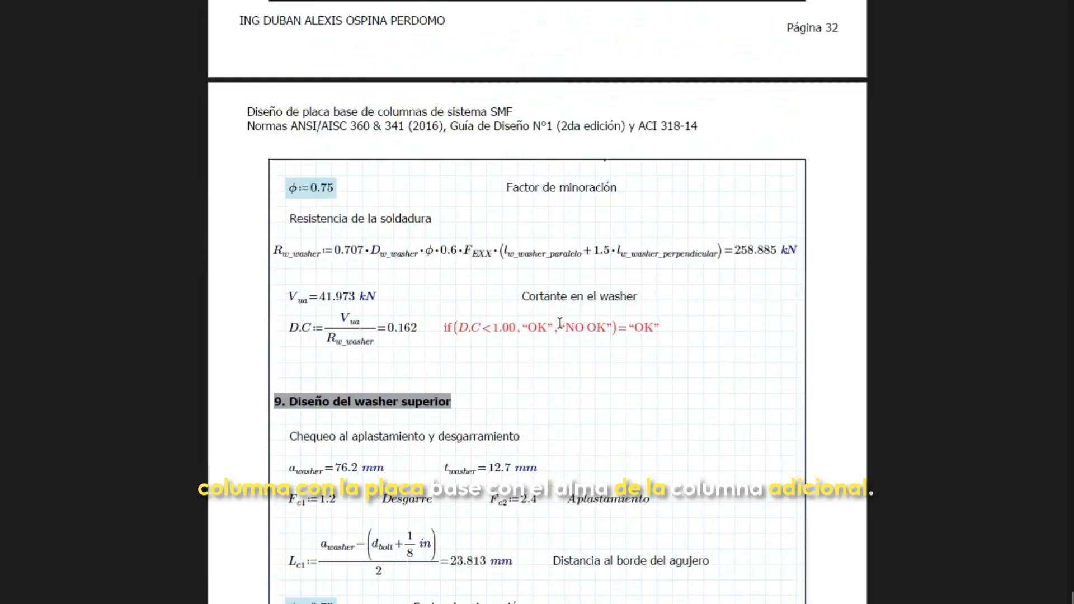
scroll(560, 324, "up", 3)
scroll(509, 234, "up", 1)
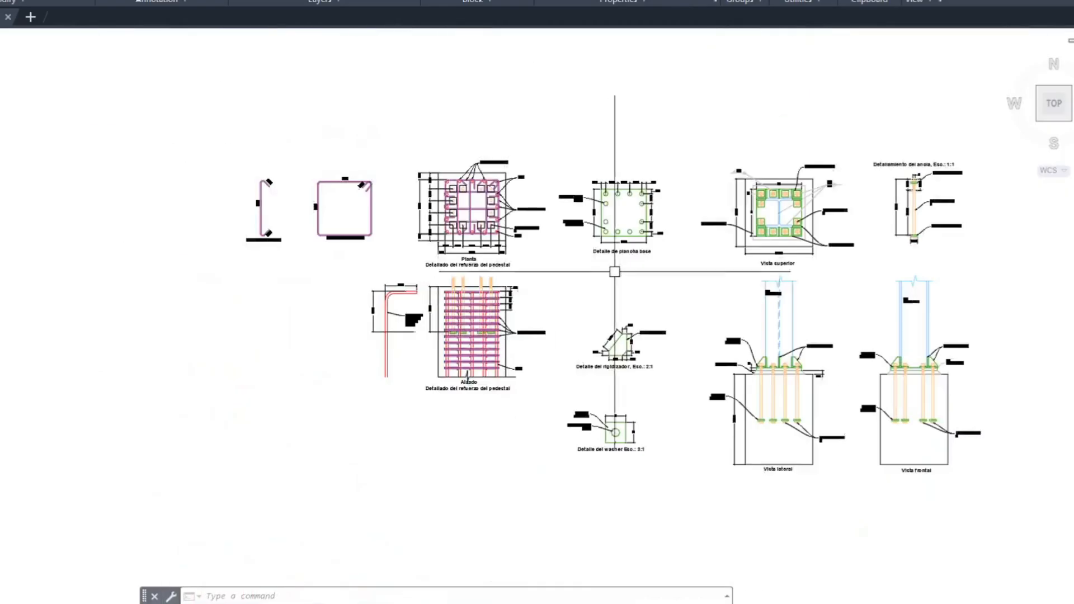
Switch to the AutoCAD drawing and inspect the upper washers in the top view and the lateral elevation
scroll(417, 252, "up", 5)
scroll(417, 252, "up", 2)
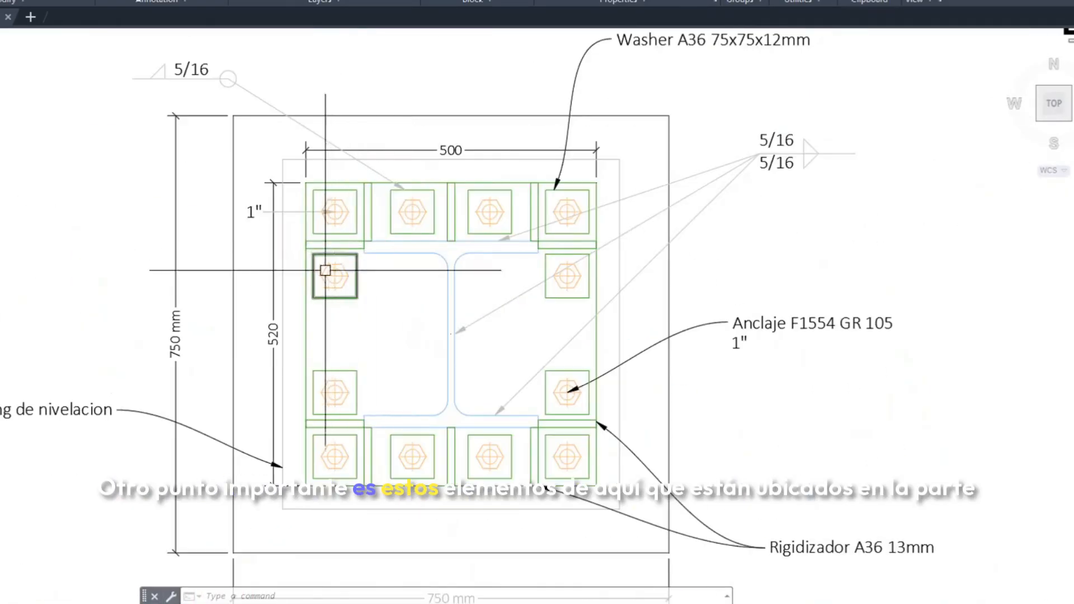
left_click(330, 375)
key("Escape")
scroll(381, 429, "down", 4)
middle_click_drag(381, 428, 341, 168)
scroll(342, 168, "down", 2)
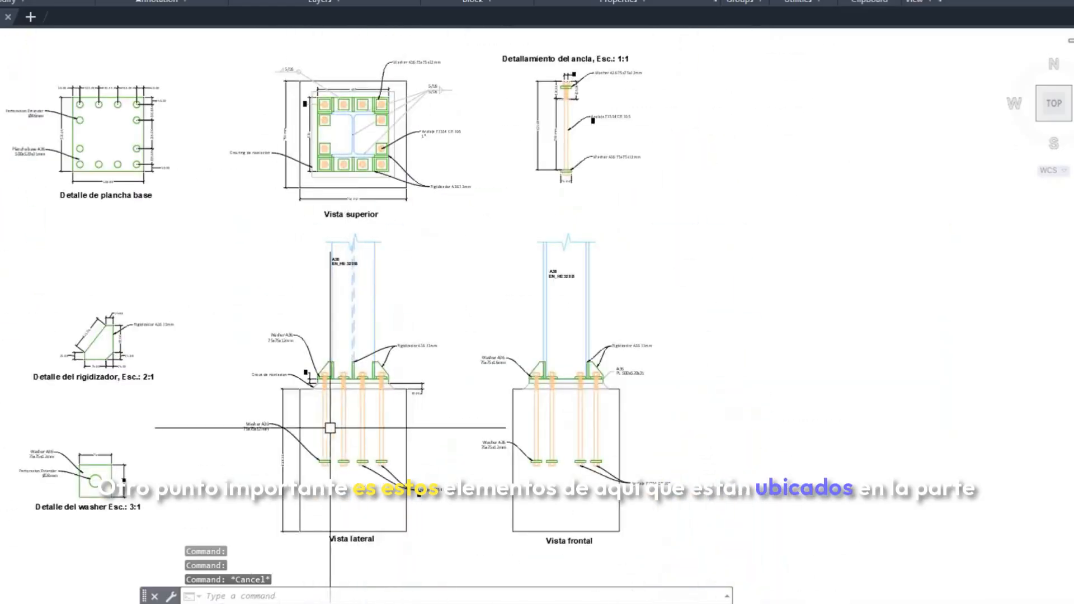
scroll(331, 383, "up", 10)
key("Escape")
scroll(301, 352, "down", 6)
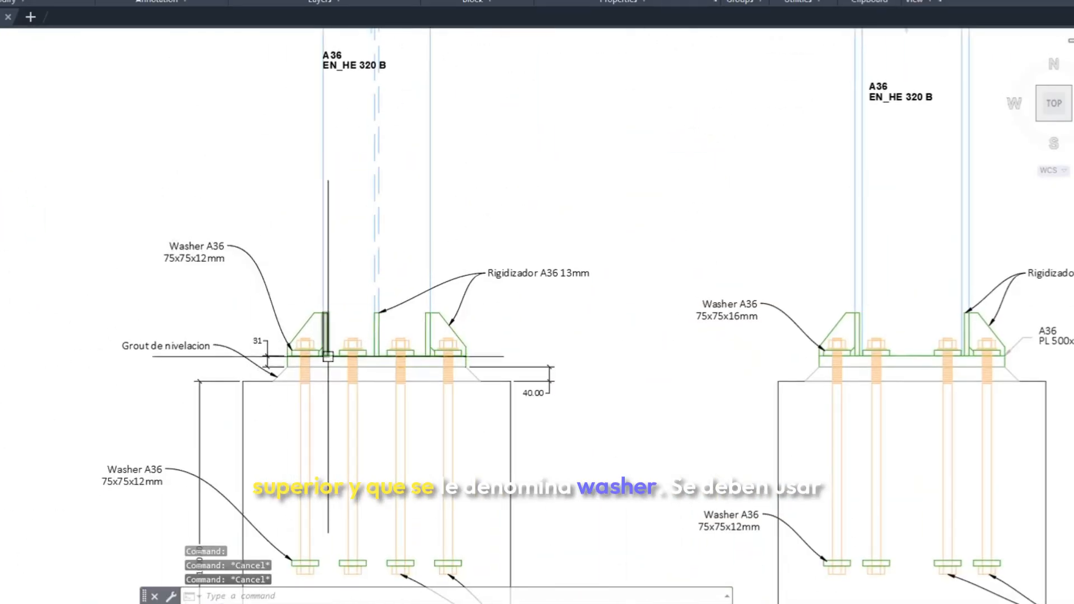
Examine the 46 mm standard anchor holes and their callout in the base plate detail
scroll(325, 352, "down", 4)
middle_click_drag(314, 305, 365, 378)
scroll(148, 178, "up", 8)
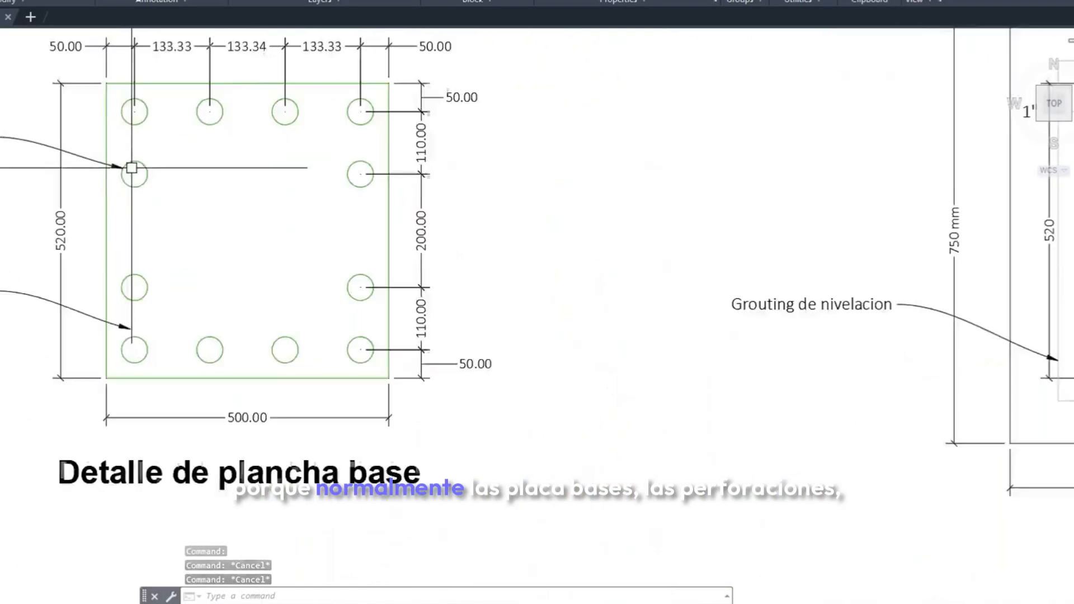
middle_click_drag(212, 255, 266, 340)
scroll(266, 340, "down", 3)
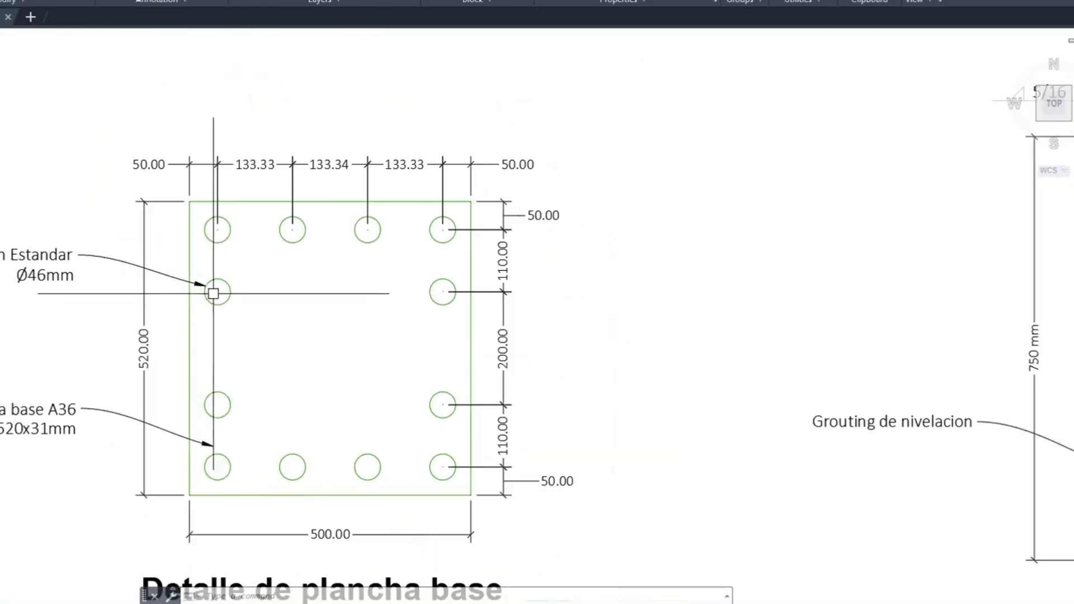
middle_click_drag(248, 297, 258, 278)
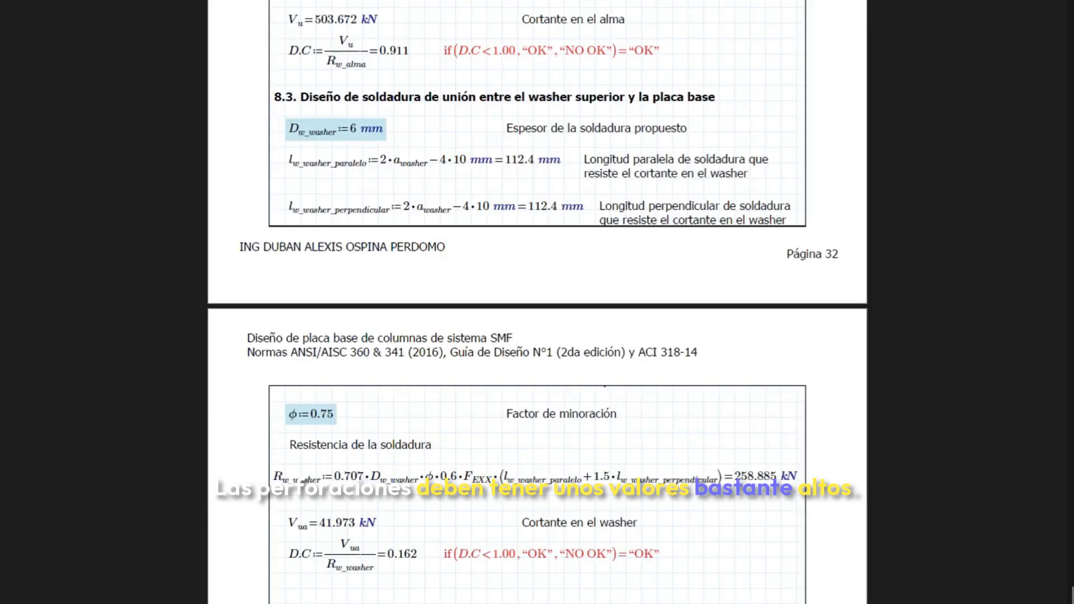
Switch to the report and find the recommended anchor rod hole sizes in Table 2.3 of section 5.4
scroll(782, 193, "up", 15)
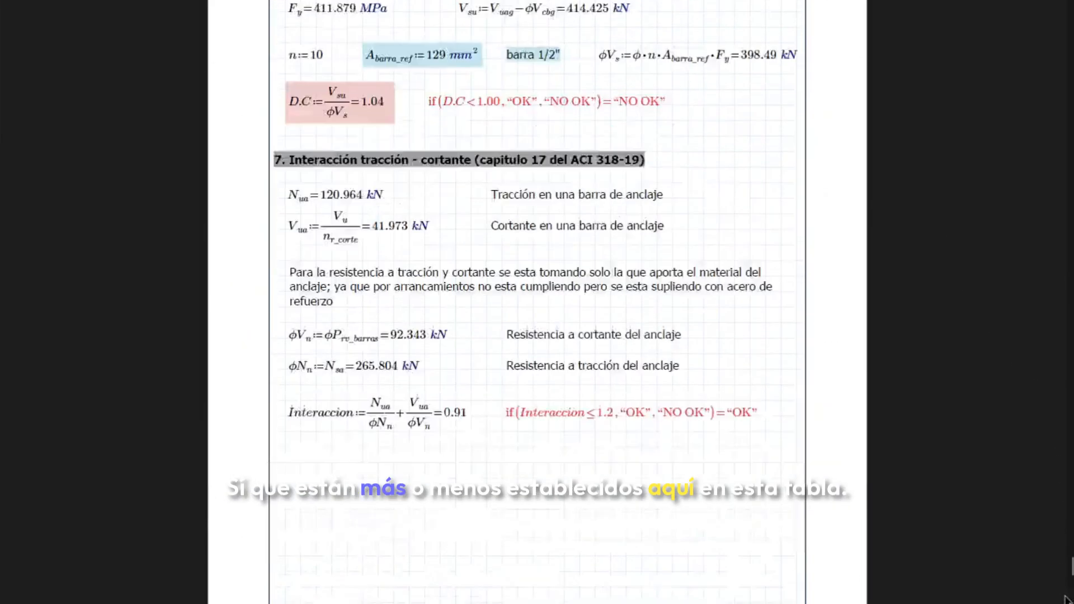
left_click_drag(1070, 567, 1065, 260)
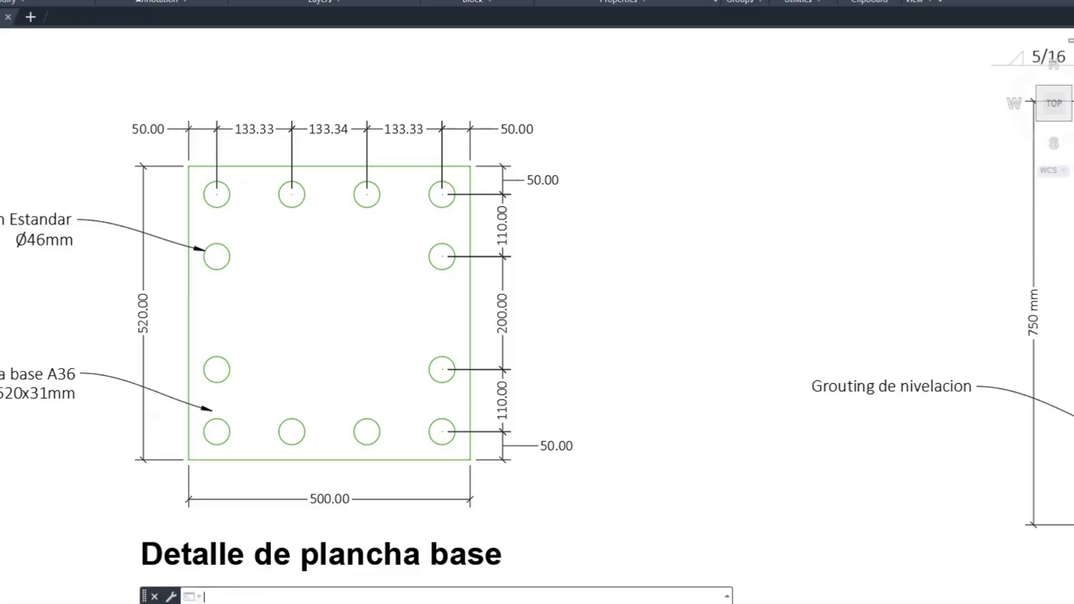
Return to the AutoCAD drawing and compare the base plate holes with the washers in the top view
scroll(437, 347, "down", 2)
middle_click_drag(461, 369, 297, 264)
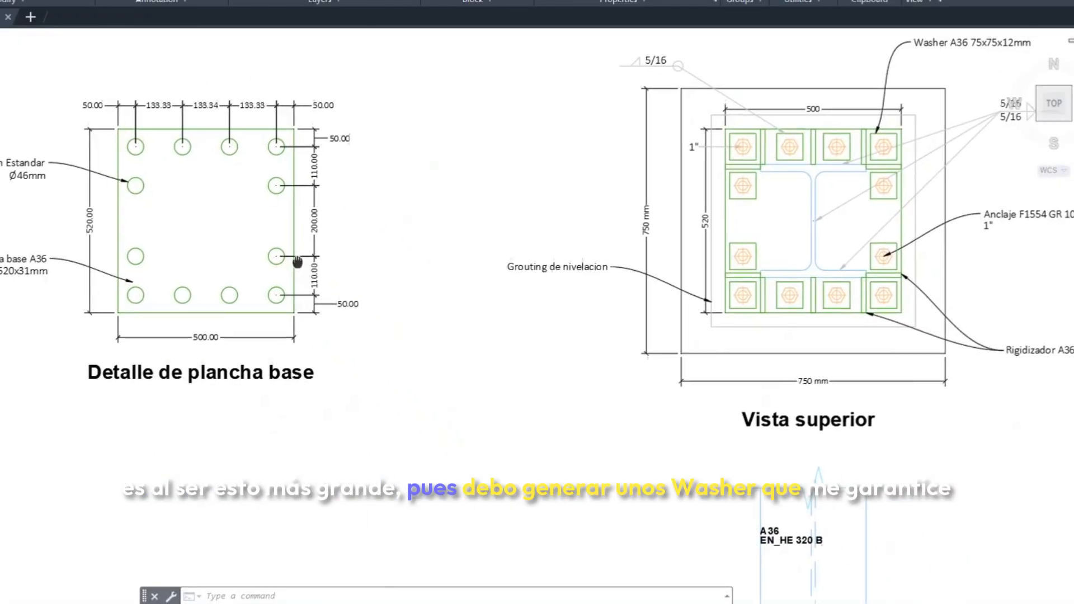
middle_click_drag(587, 349, 308, 352)
scroll(463, 299, "up", 6)
scroll(451, 302, "down", 4)
Examine how the anchor bolts pass through the upper washers and base plate in the lateral elevation
middle_click_drag(449, 431, 342, 108)
middle_click_drag(374, 447, 303, 1)
scroll(268, 365, "up", 6)
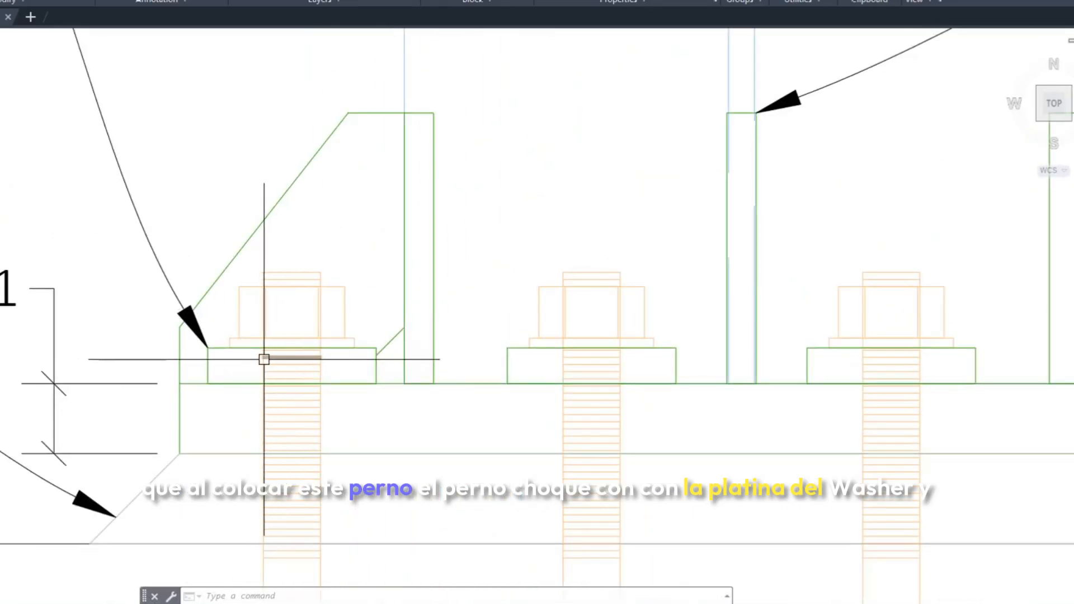
scroll(265, 359, "up", 6)
scroll(489, 350, "down", 5)
scroll(441, 334, "up", 2)
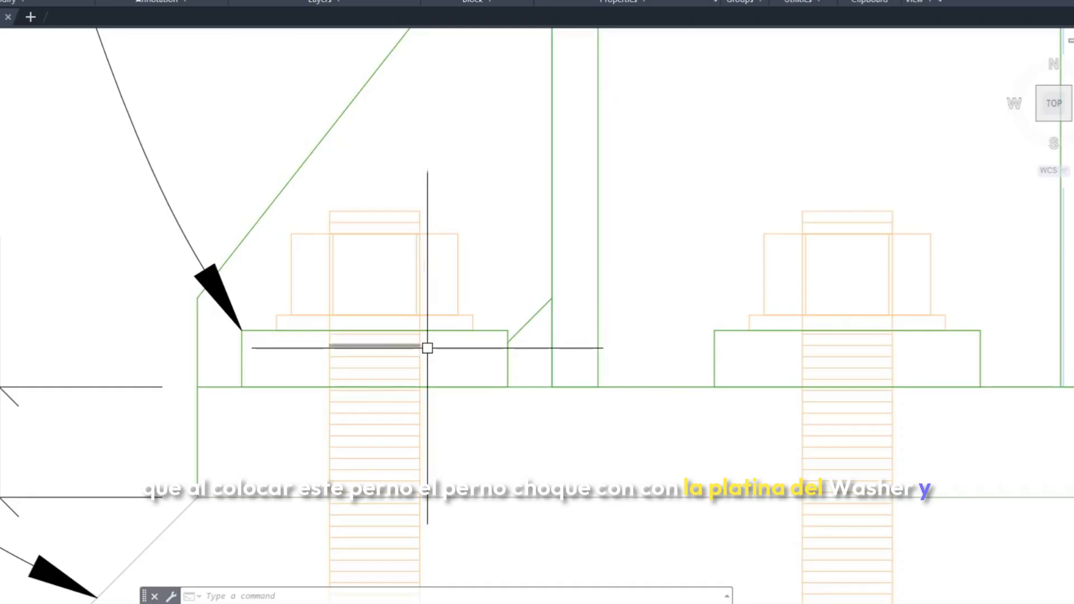
scroll(428, 349, "down", 8)
scroll(466, 367, "up", 2)
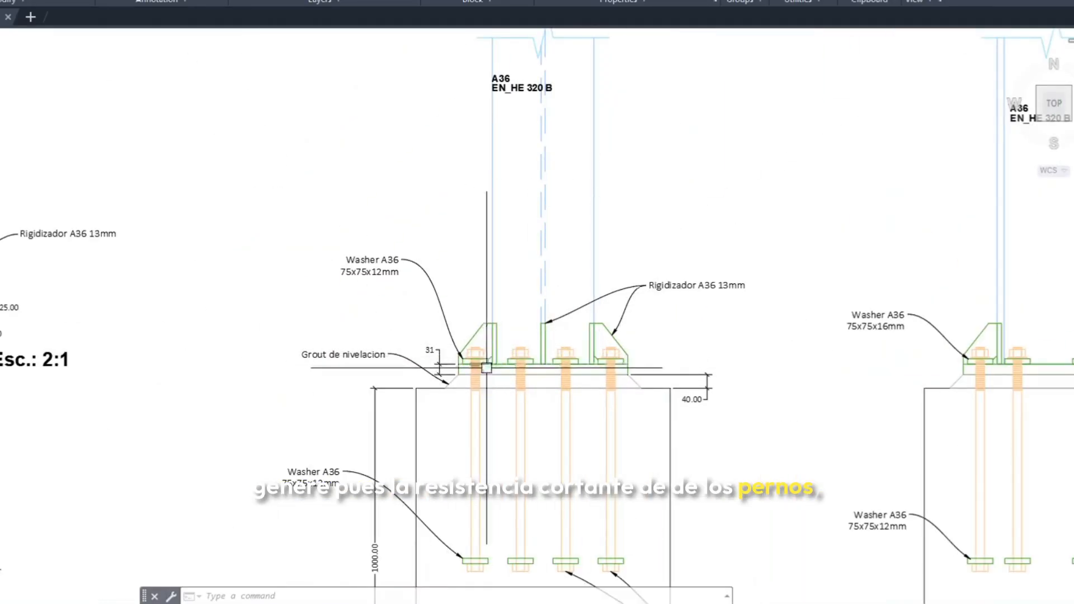
scroll(470, 342, "up", 3)
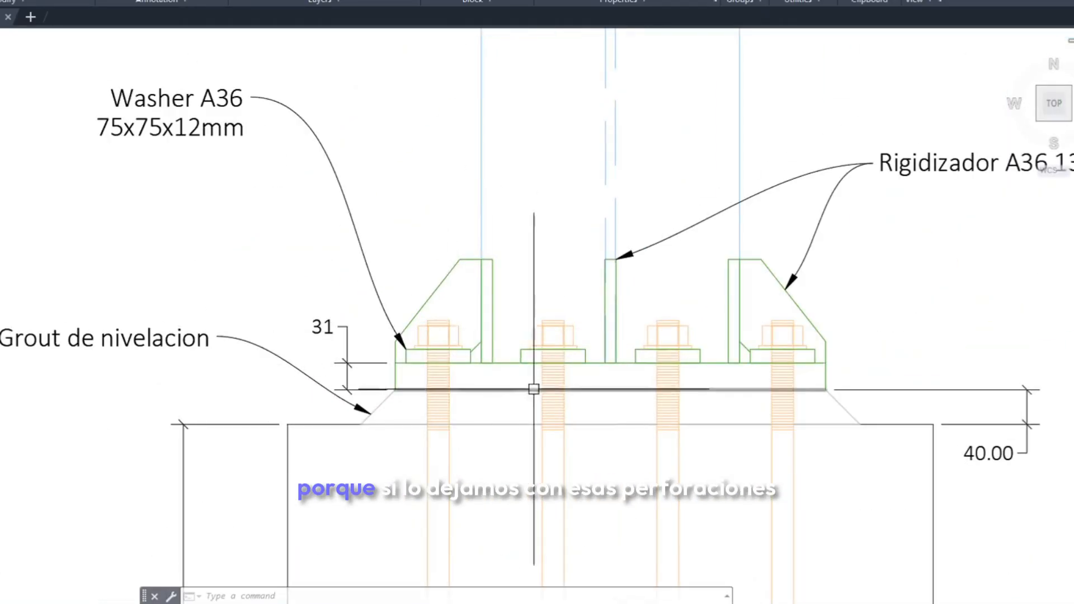
Recheck the size of the left-hand perforations in the base plate detail
scroll(503, 359, "down", 10)
scroll(259, 217, "up", 8)
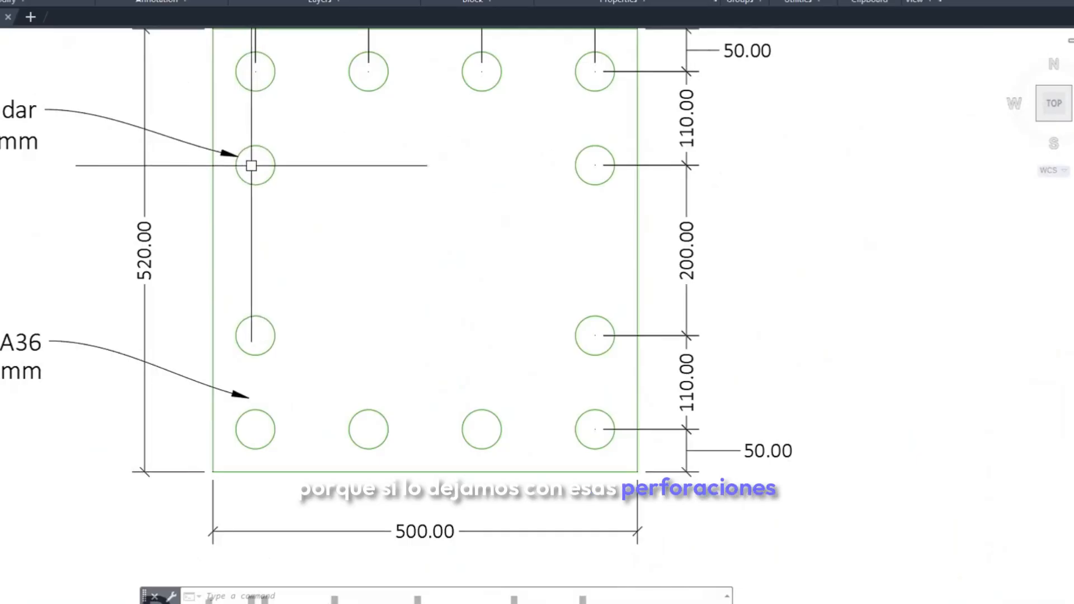
scroll(251, 166, "up", 2)
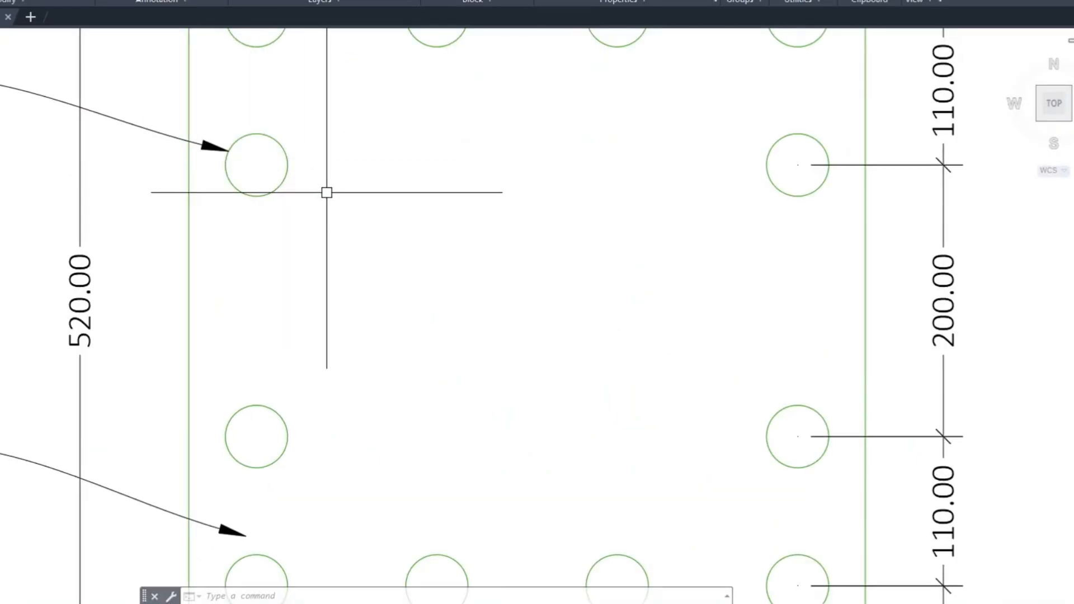
scroll(327, 192, "down", 6)
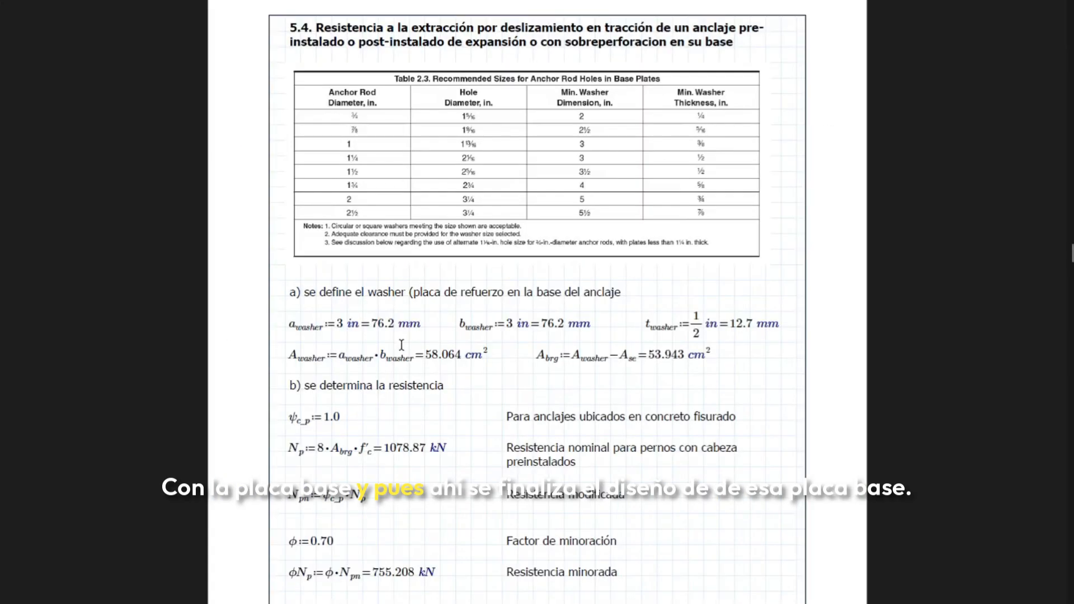
Switch to the report and review the upper washer's bearing and tear-out check in section 9
scroll(401, 346, "down", 10)
left_click_drag(1072, 267, 991, 603)
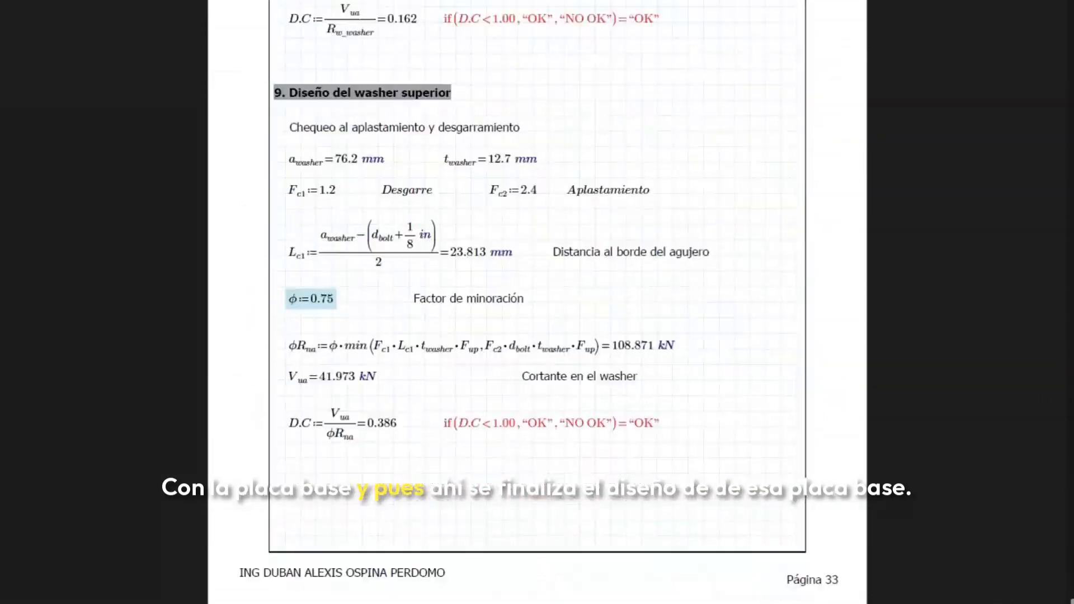
scroll(587, 333, "up", 8)
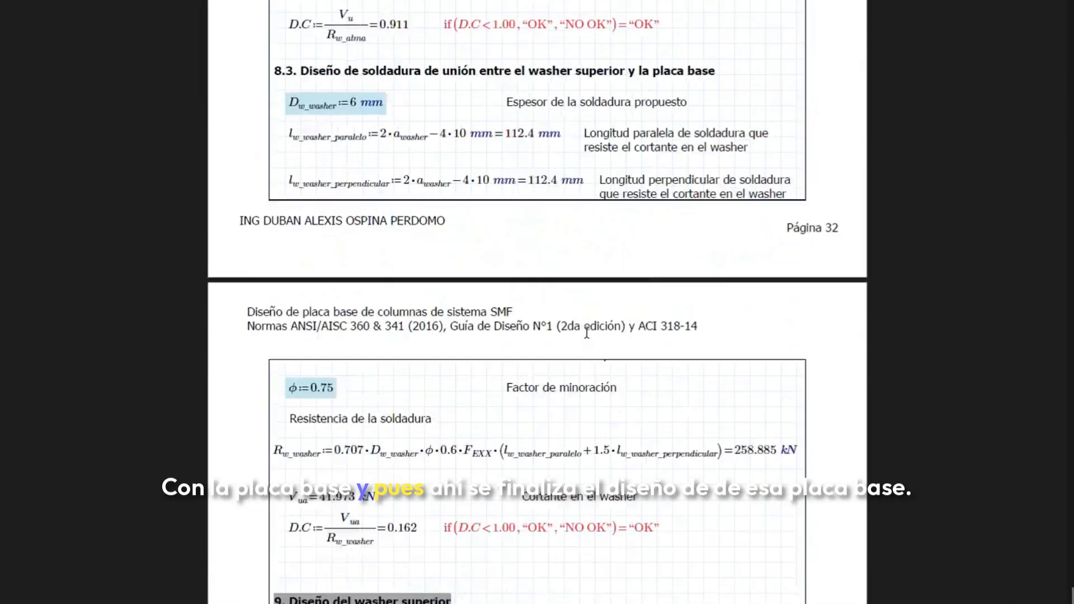
scroll(587, 333, "down", 8)
scroll(619, 314, "up", 5)
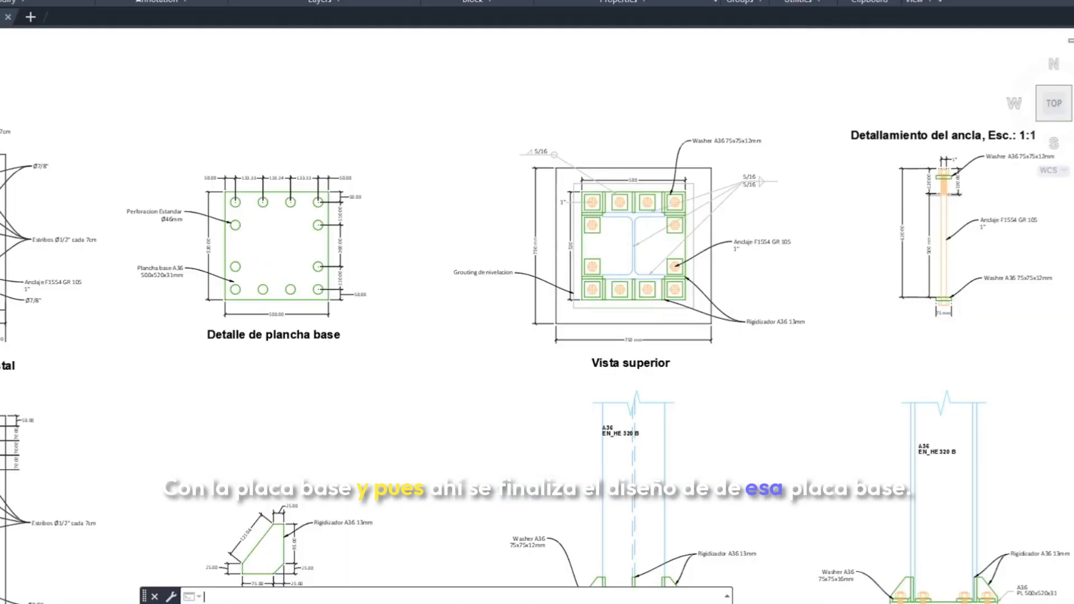
Switch to the AutoCAD drawing and identify the base plate outline in the top view by selecting its upper edge
mouse_move(515, 323)
middle_mouse_down()
mouse_move(210, 251)
mouse_move(222, 313)
middle_mouse_up()
scroll(332, 181, "up", 4)
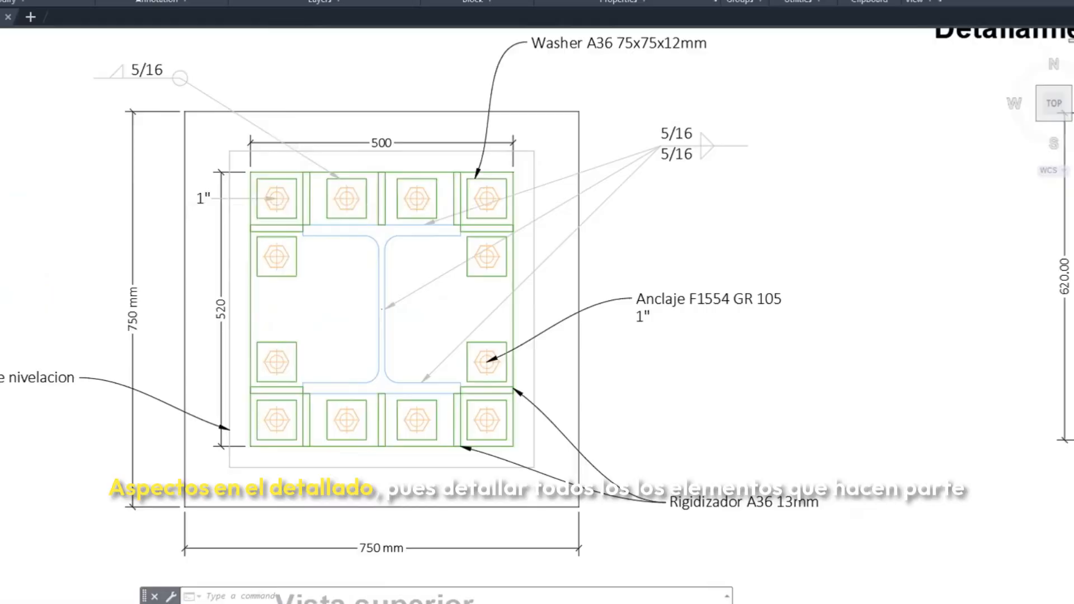
middle_click_drag(282, 288, 280, 282)
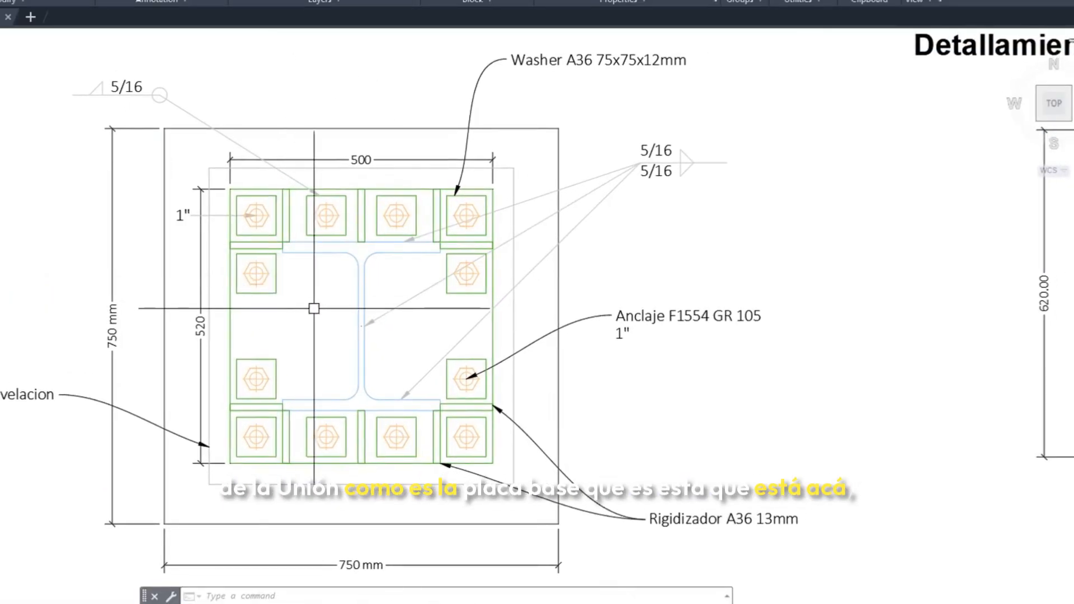
key("Escape")
left_click(249, 187)
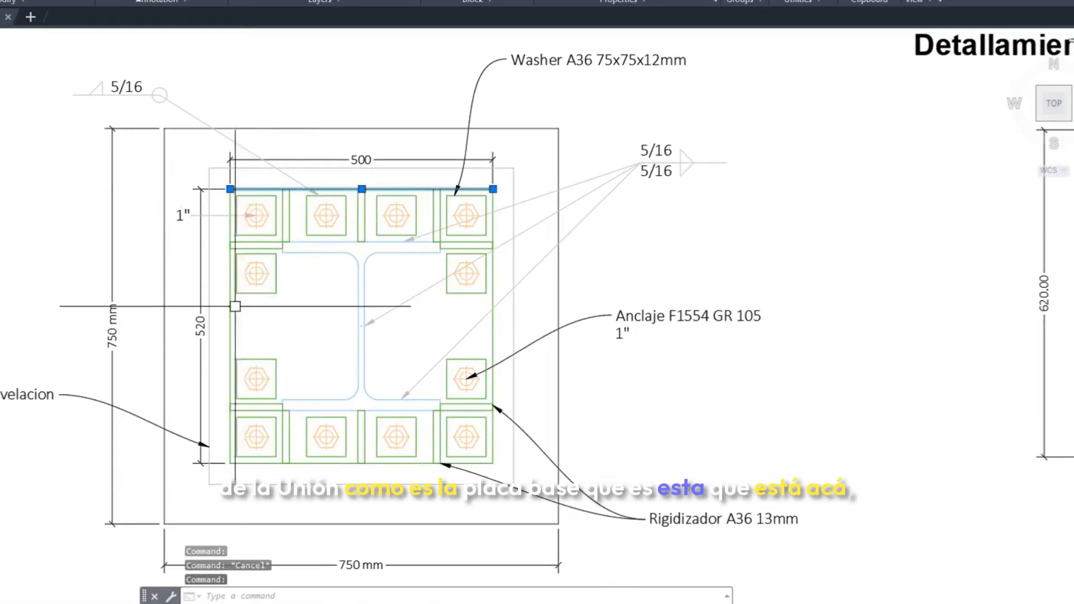
key("Escape")
scroll(250, 269, "up", 2)
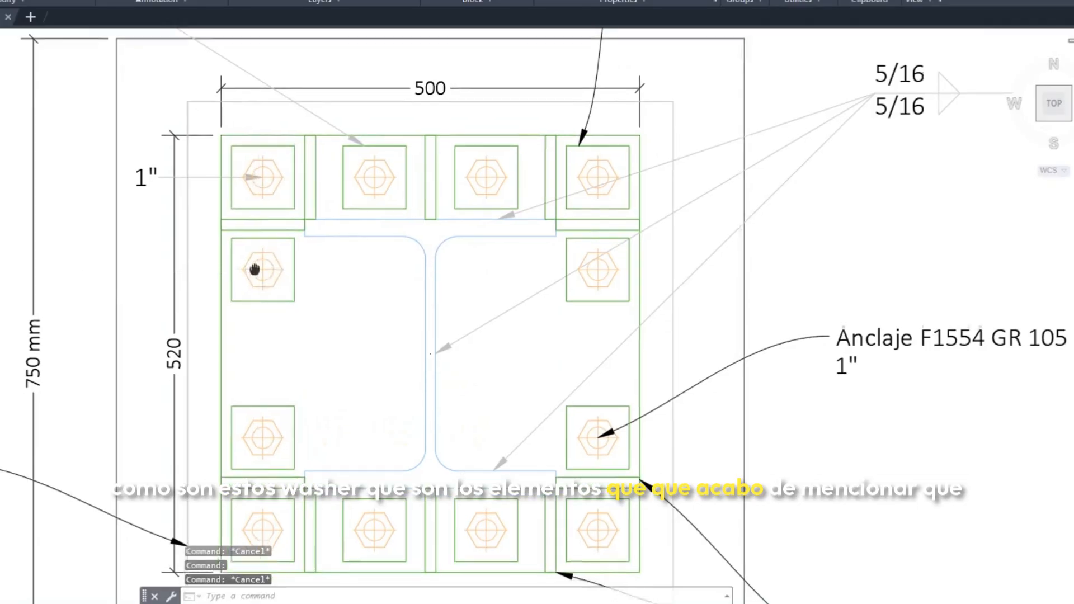
Inspect the stiffeners, anchor rods and embedded lower washers in the lateral elevation
scroll(237, 287, "down", 5)
scroll(294, 408, "up", 5)
scroll(309, 312, "down", 1)
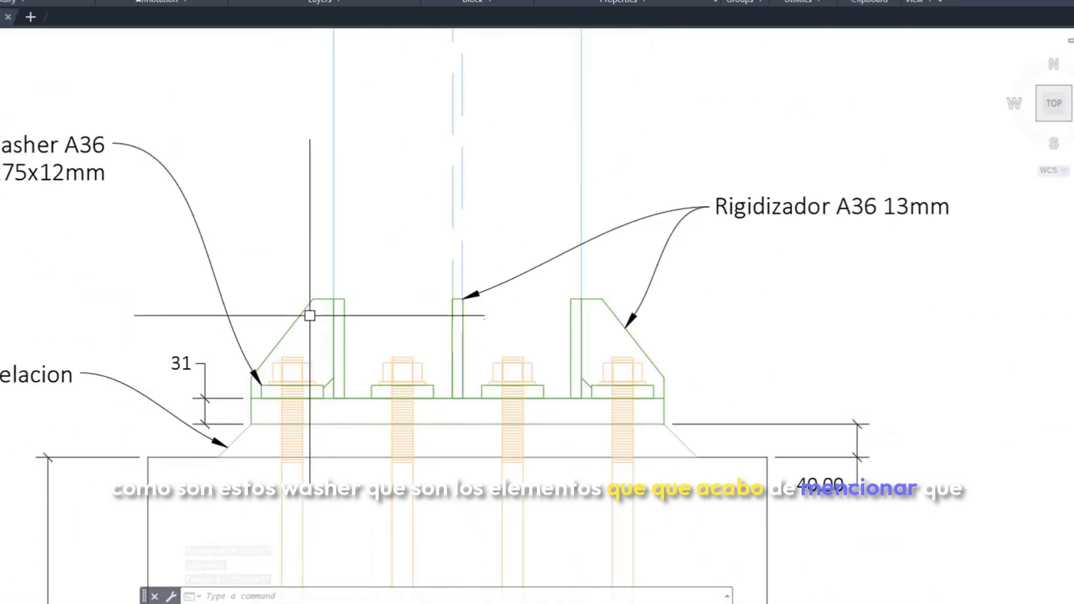
scroll(427, 348, "down", 3)
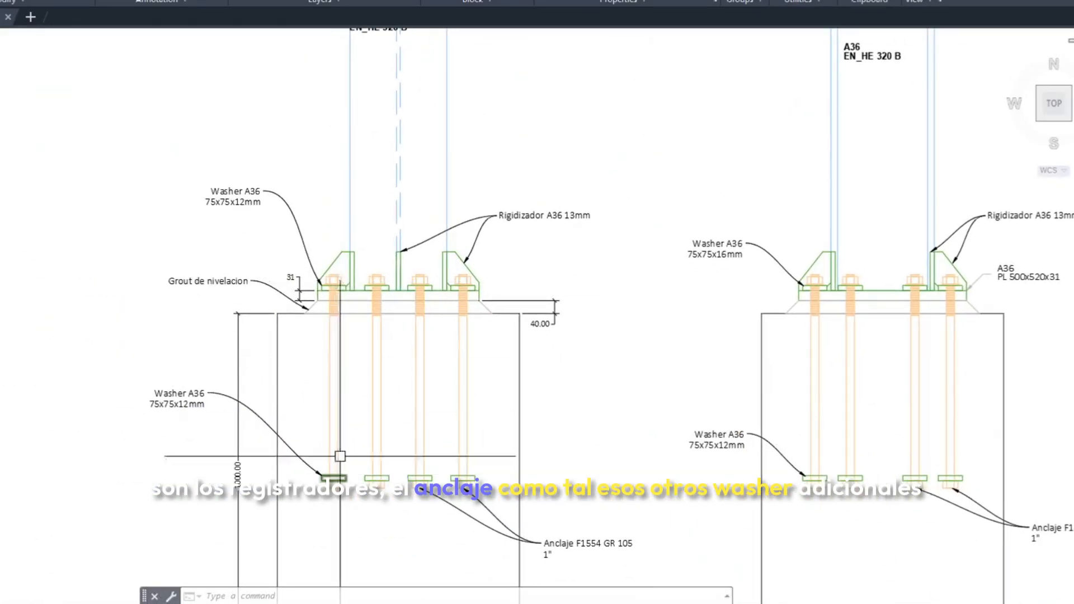
scroll(335, 479, "up", 2)
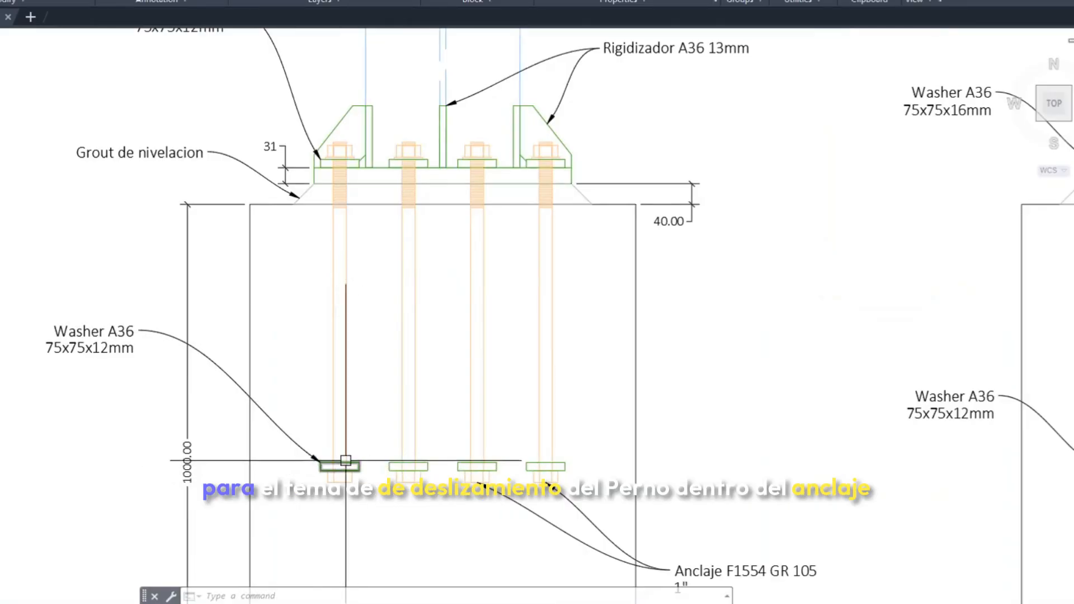
scroll(355, 377, "down", 5)
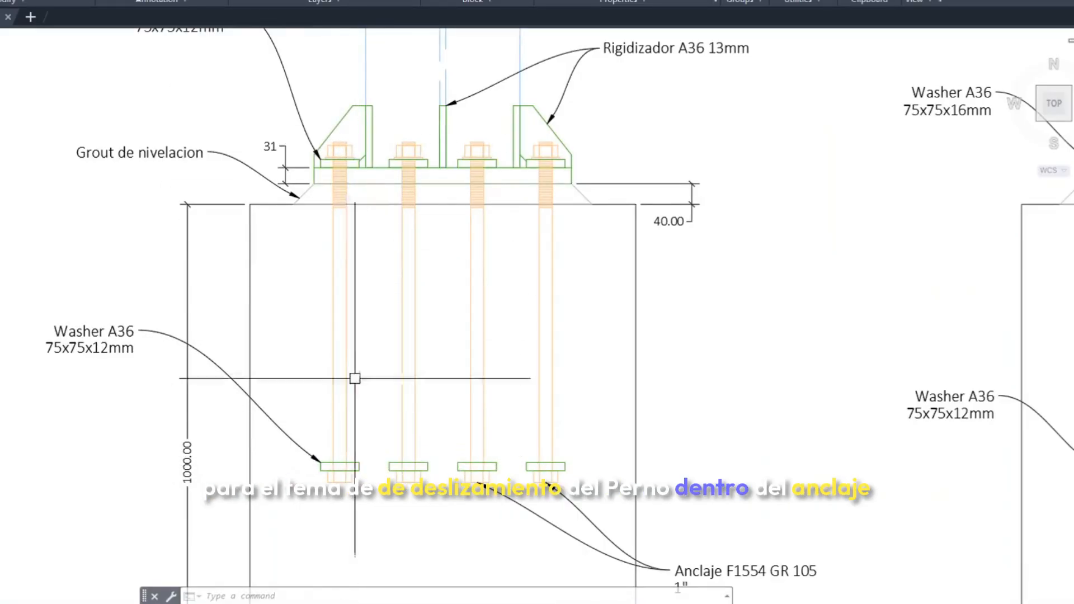
scroll(496, 377, "up", 3)
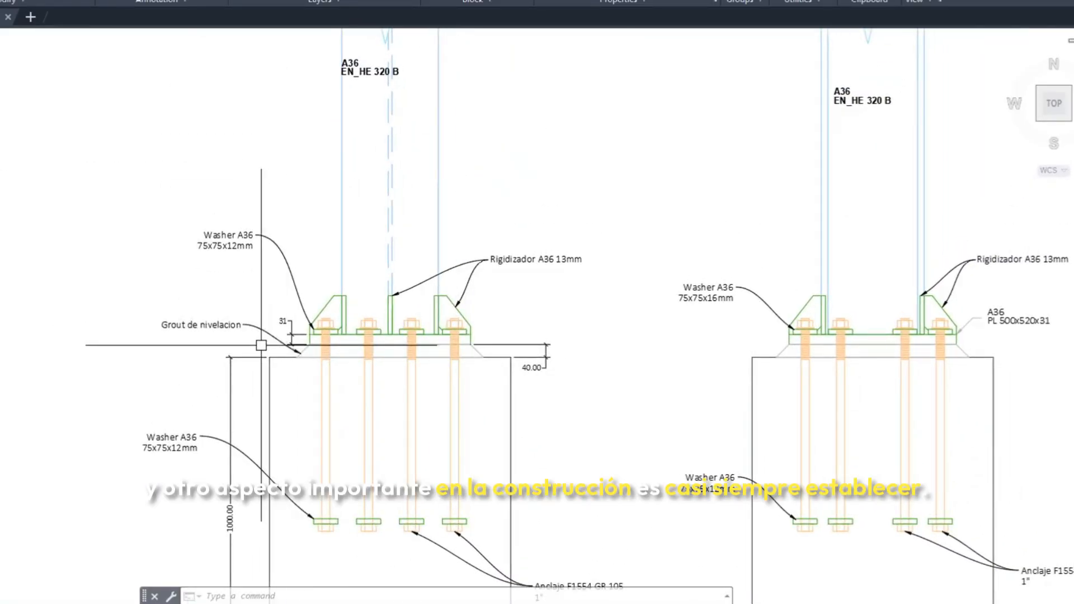
Examine the 40 mm levelling grout between the base plate and the pedestal in the lateral elevation
scroll(259, 273, "up", 4)
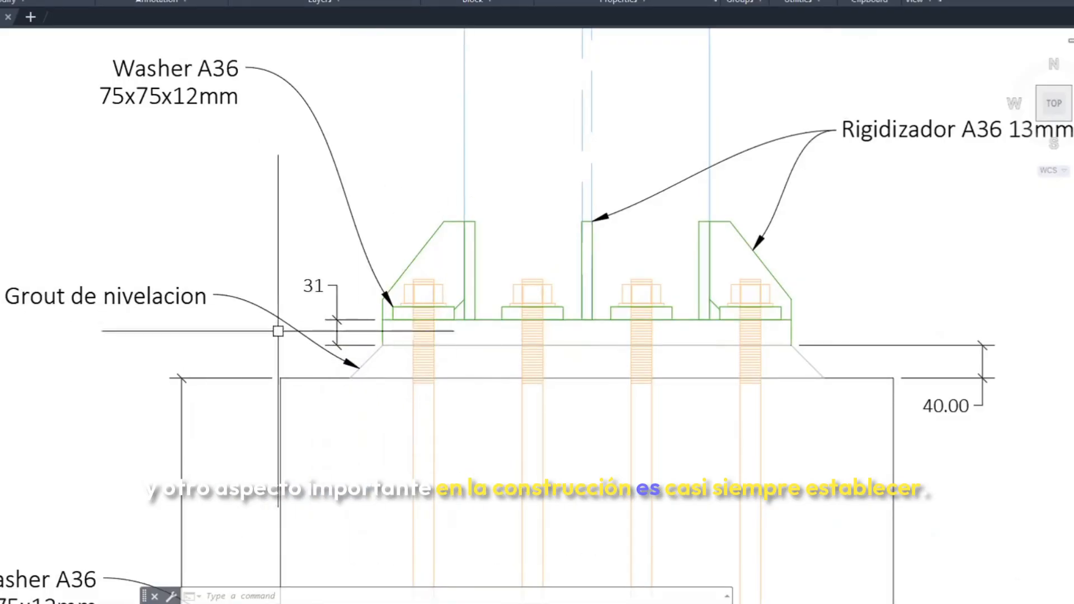
middle_click_drag(882, 390, 725, 383)
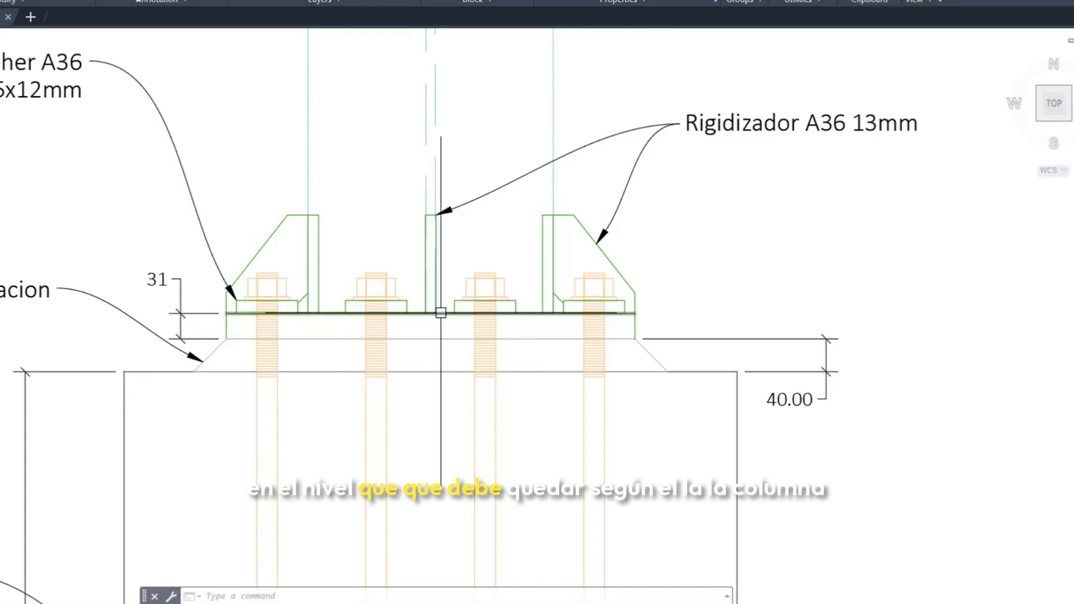
mouse_move(441, 313)
scroll(431, 275, "up", 3)
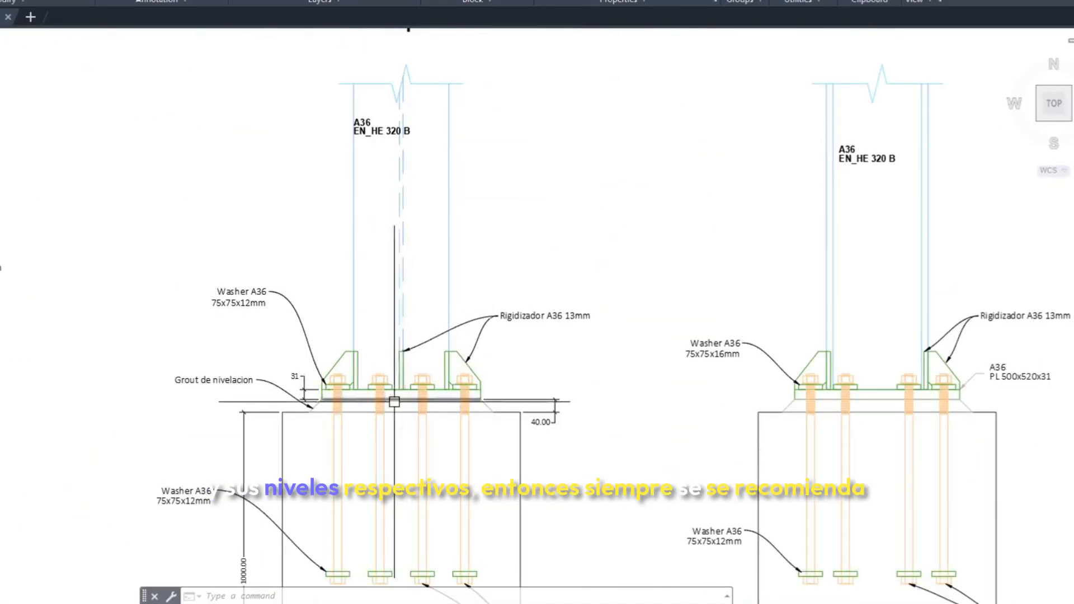
scroll(394, 398, "up", 2)
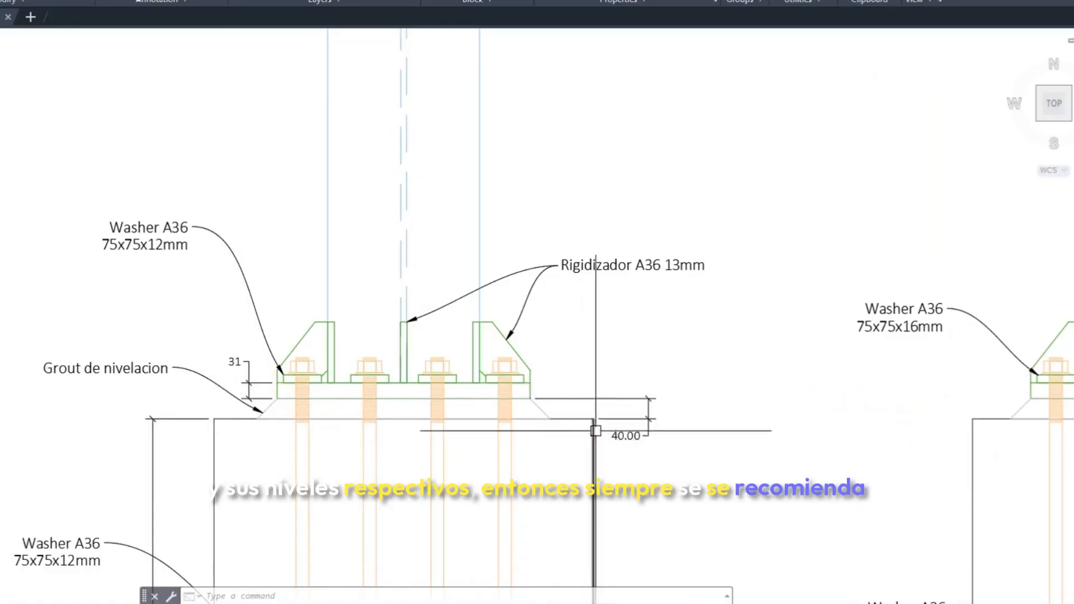
middle_click_drag(581, 428, 574, 381)
scroll(245, 376, "up", 2)
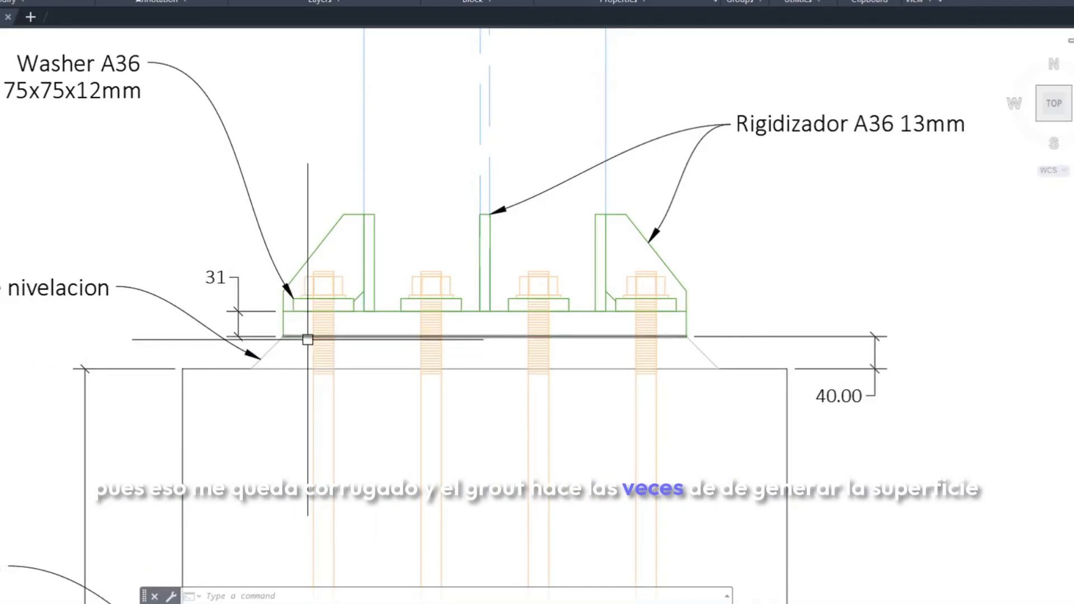
scroll(587, 336, "down", 8)
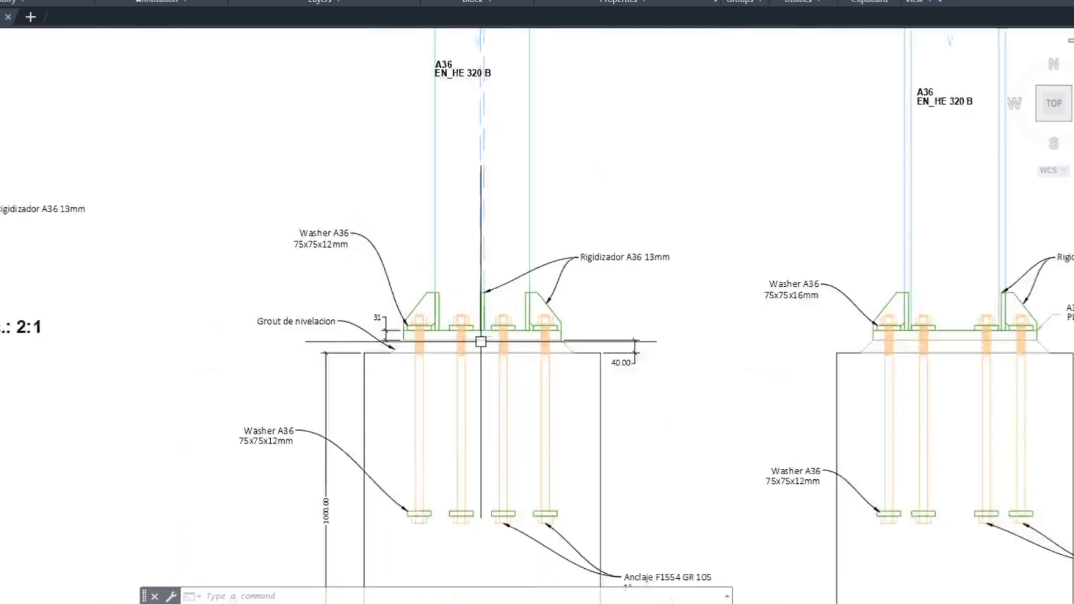
middle_click_drag(450, 314, 456, 333)
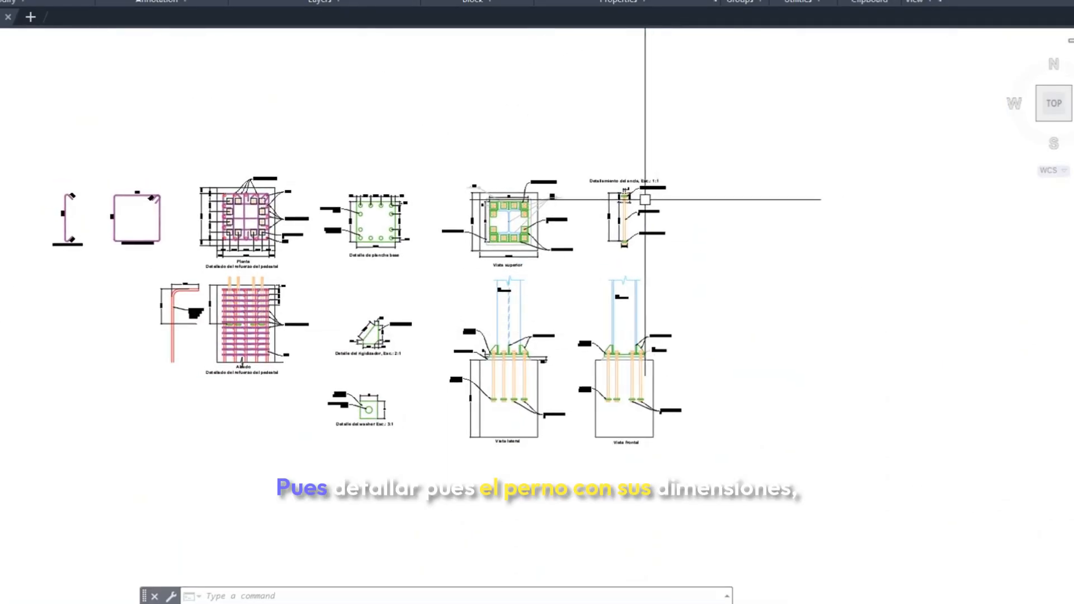
Examine the anchor rod detail's lengths, 1" diameter, F1554 GR 105 material callout and washers
scroll(649, 199, "up", 8)
middle_click_drag(599, 207, 560, 231)
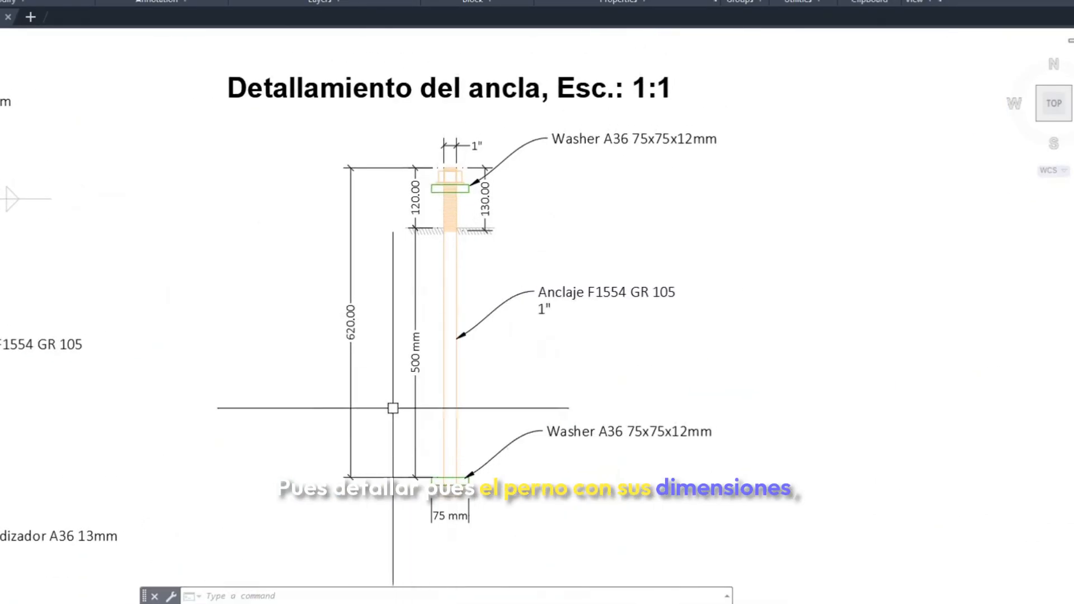
scroll(482, 174, "down", 2)
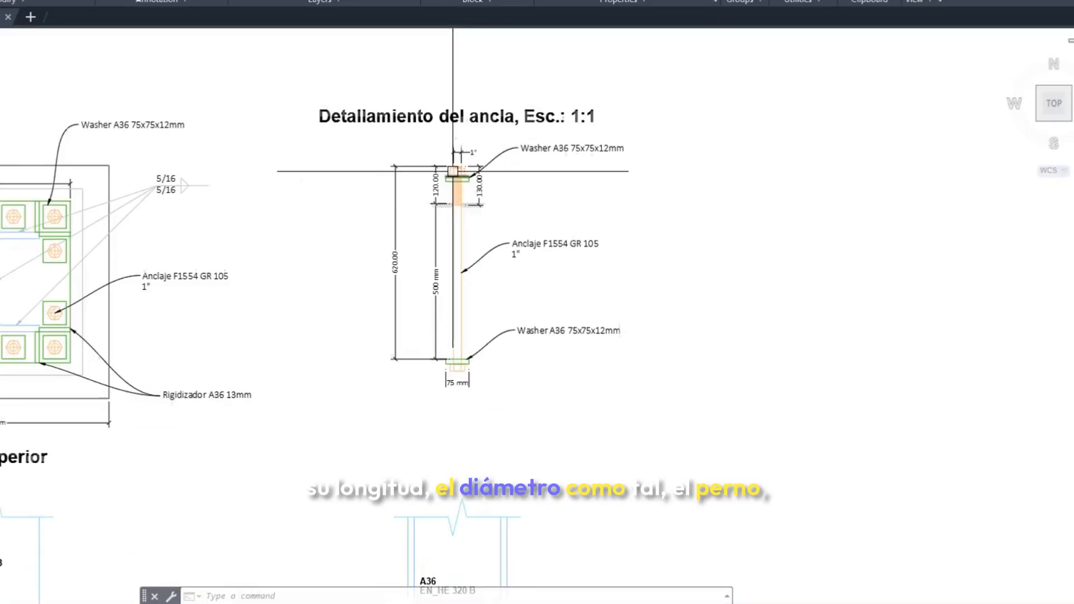
scroll(535, 268, "up", 4)
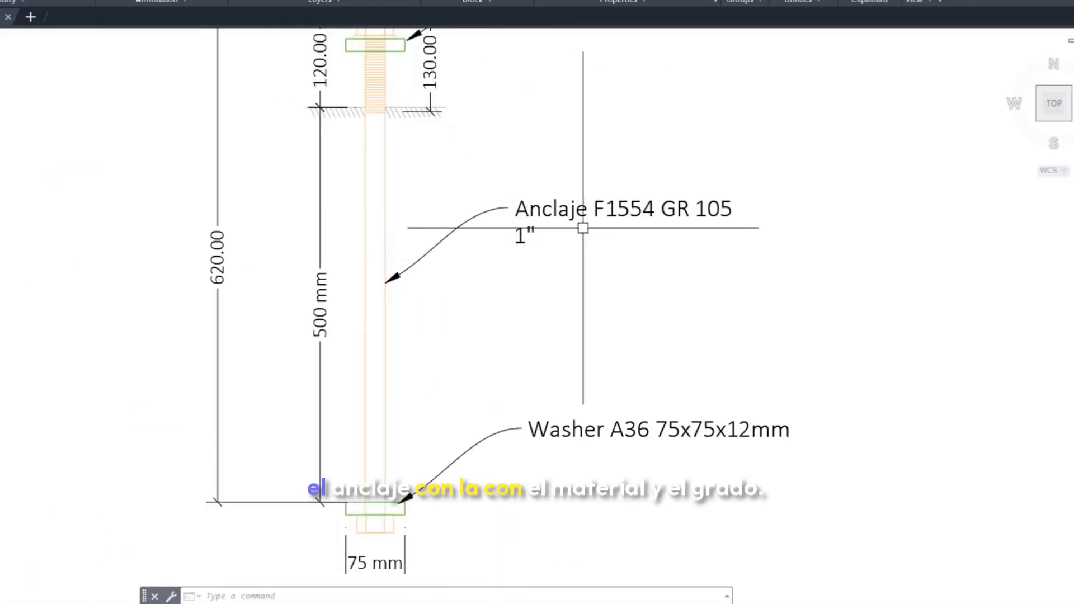
middle_click_drag(616, 203, 518, 259)
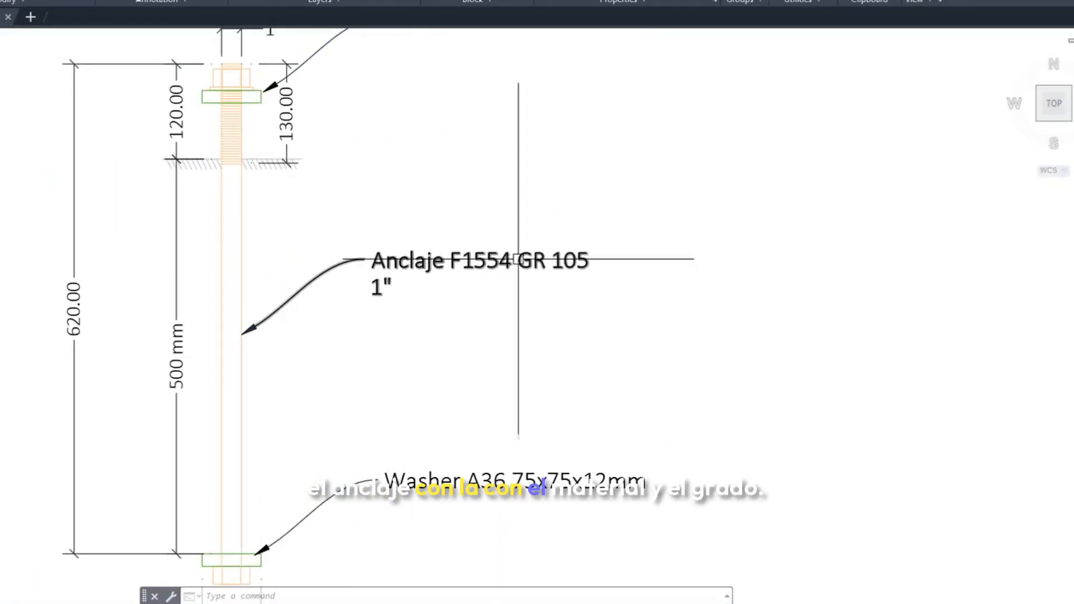
Examine the stiffener detail's dimensions and its material and thickness callout
scroll(526, 336, "down", 8)
mouse_move(300, 436)
middle_mouse_down()
mouse_move(403, 291)
mouse_move(529, 264)
mouse_move(529, 281)
middle_mouse_up()
scroll(273, 378, "up", 4)
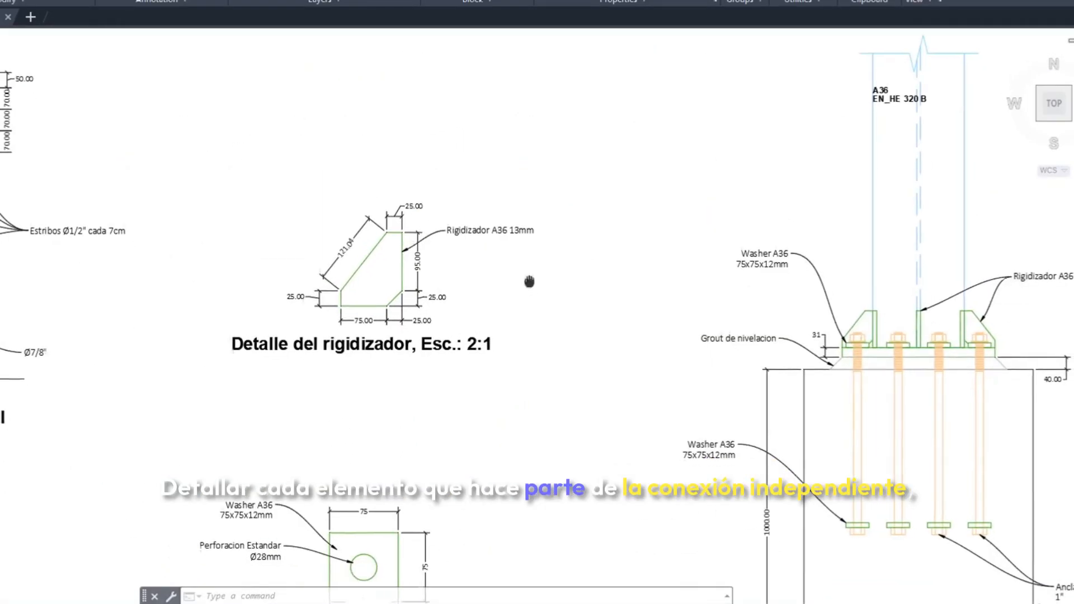
middle_click_drag(371, 300, 365, 265)
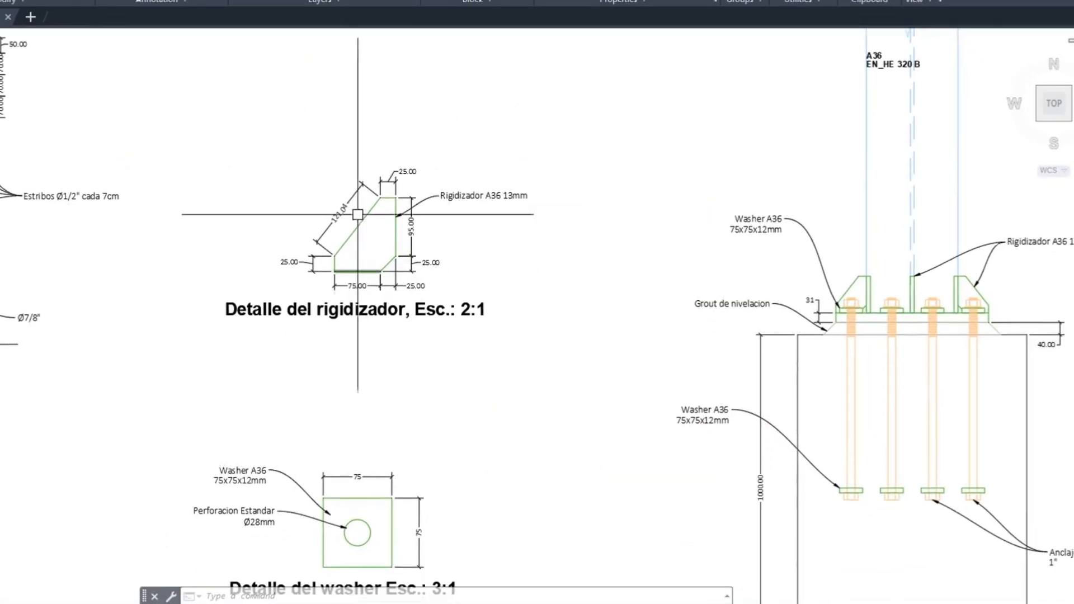
scroll(367, 198, "up", 2)
scroll(536, 205, "down", 2)
scroll(560, 205, "up", 6)
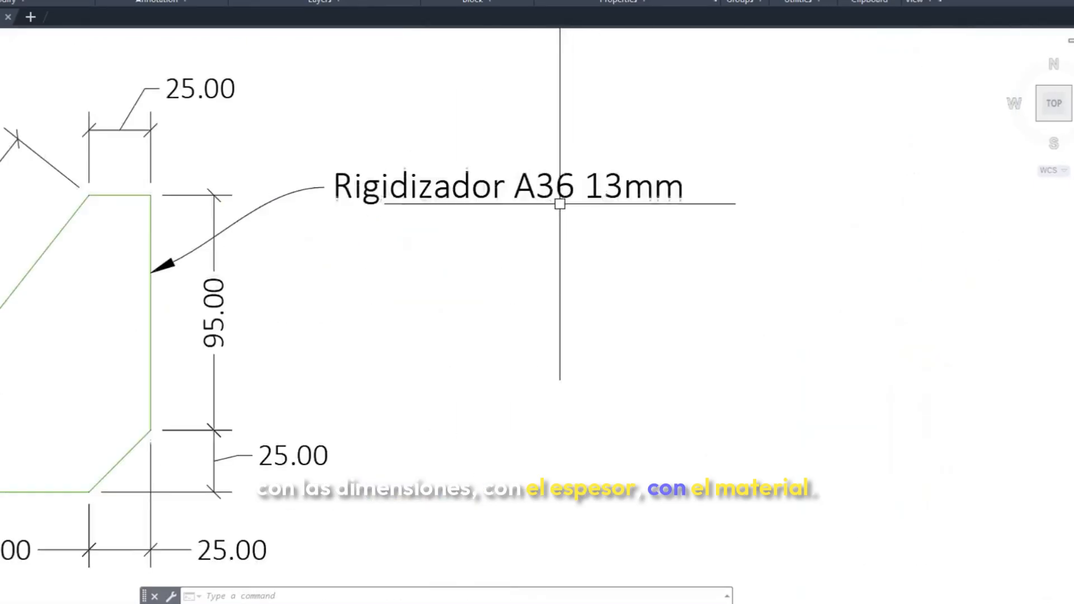
Examine the washer detail's plate size and standard hole callout
scroll(554, 204, "down", 4)
middle_click_drag(526, 305, 495, 215)
scroll(494, 215, "down", 2)
middle_click_drag(461, 399, 459, 239)
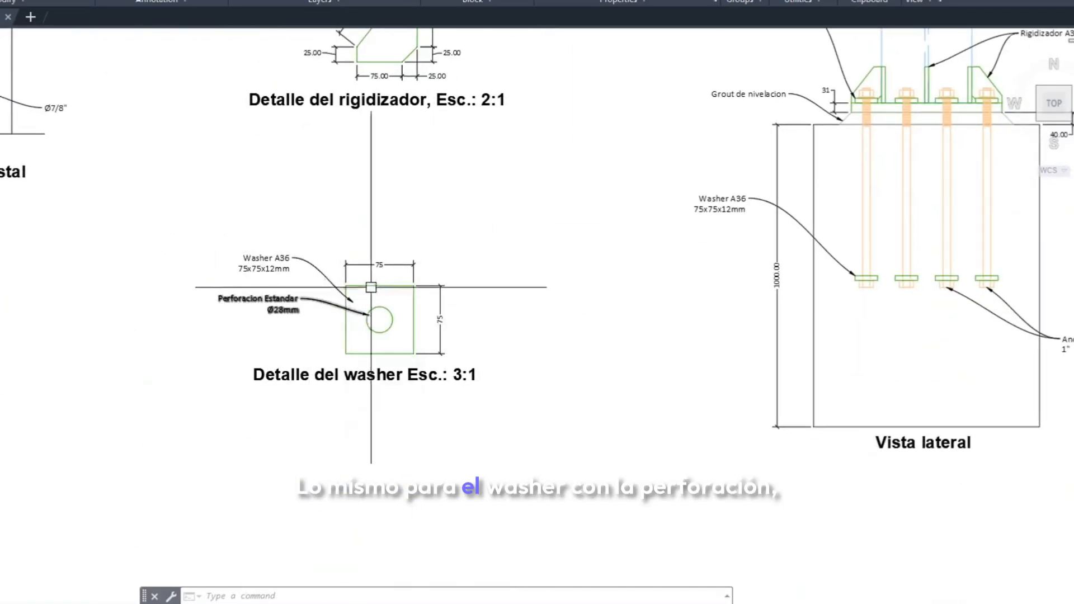
scroll(308, 303, "up", 3)
Examine the base plate detail's hole layout, standard hole diameter, plate dimensions and thickness callout
scroll(207, 269, "down", 3)
scroll(281, 274, "down", 2)
middle_click_drag(280, 137, 313, 327)
middle_click_drag(293, 190, 328, 381)
scroll(345, 207, "up", 2)
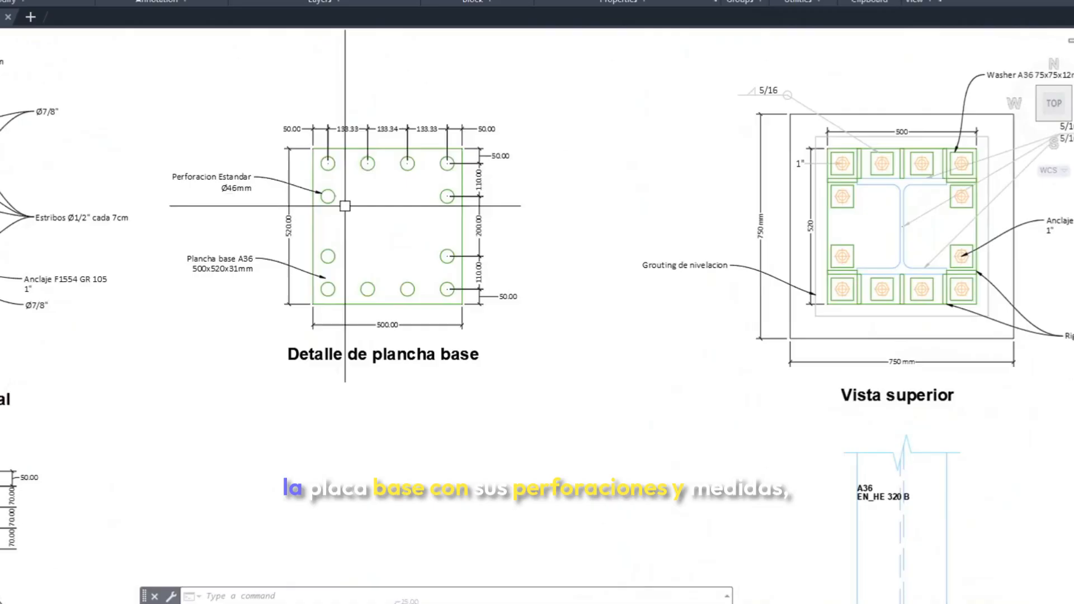
middle_click_drag(196, 254, 385, 235)
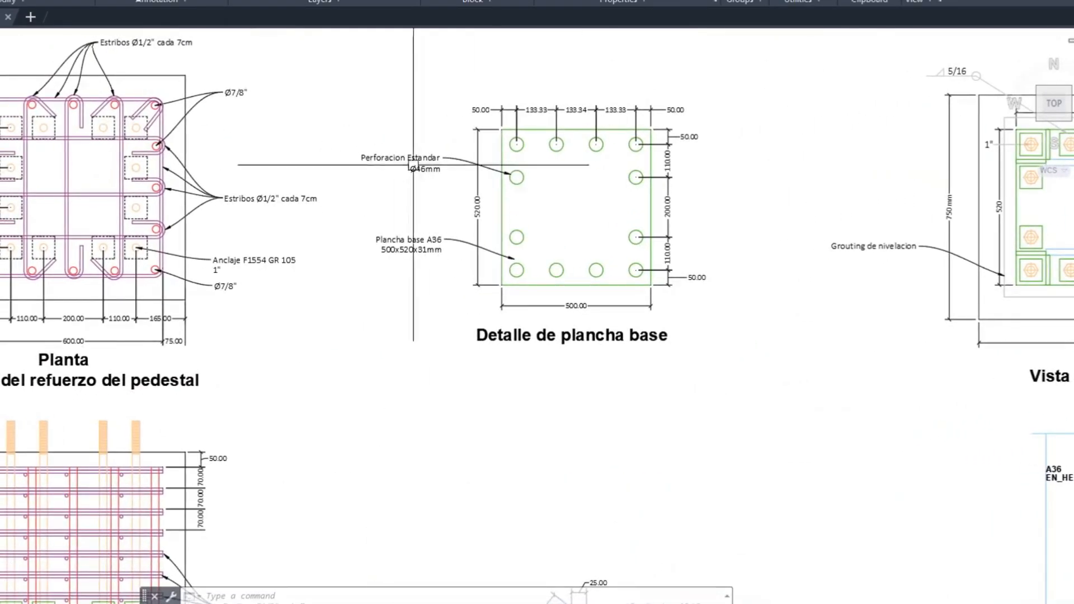
scroll(421, 169, "up", 2)
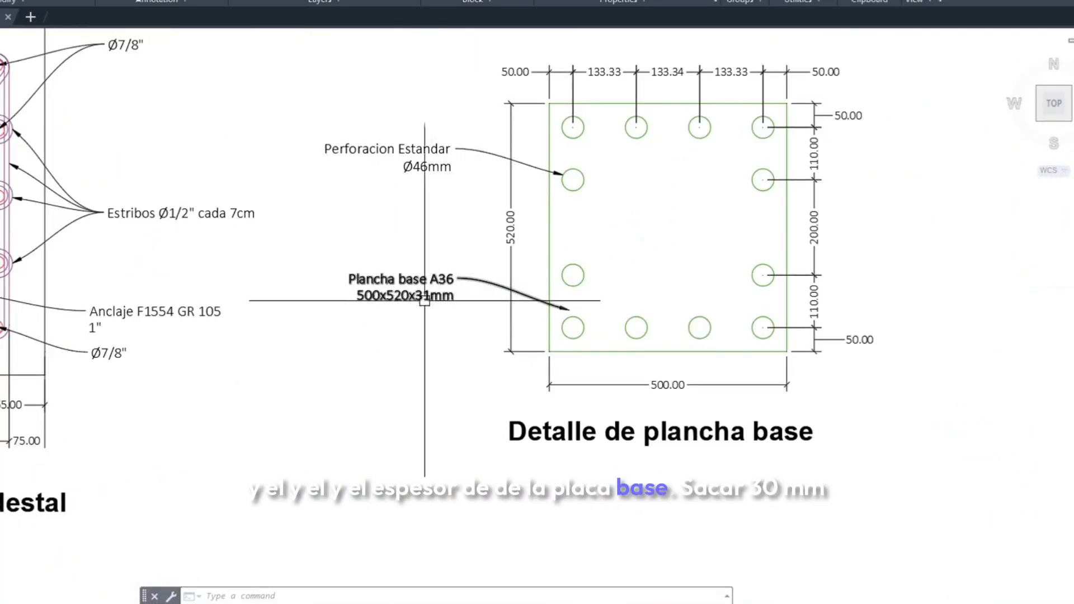
scroll(424, 301, "down", 5)
Check the pedestal reinforcement plan for clashes between the anchors, the stirrups and the longitudinal bars
scroll(284, 156, "up", 3)
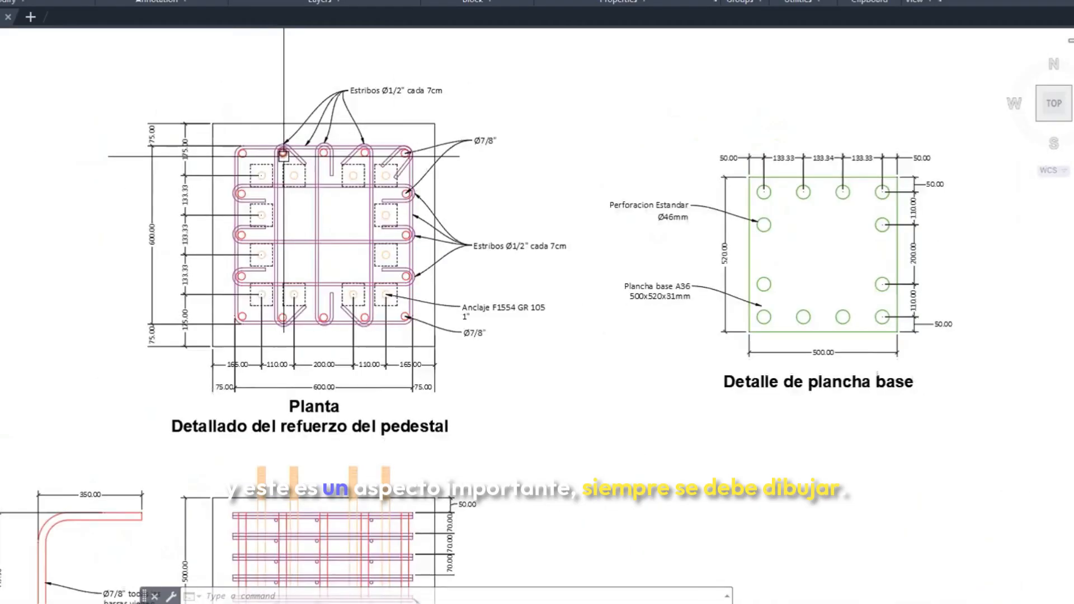
scroll(283, 156, "up", 2)
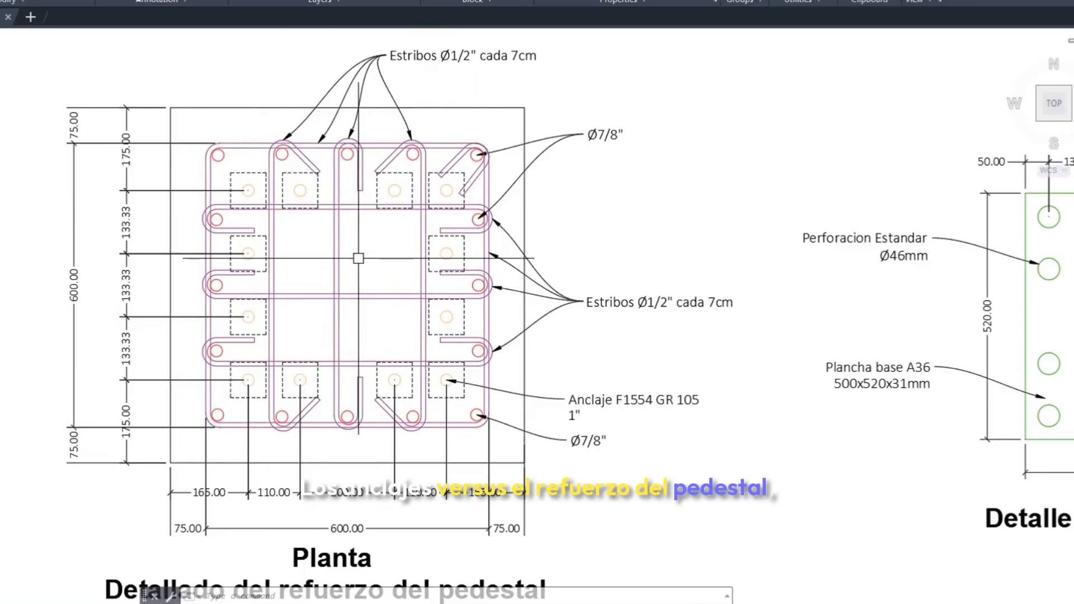
scroll(239, 182, "up", 2)
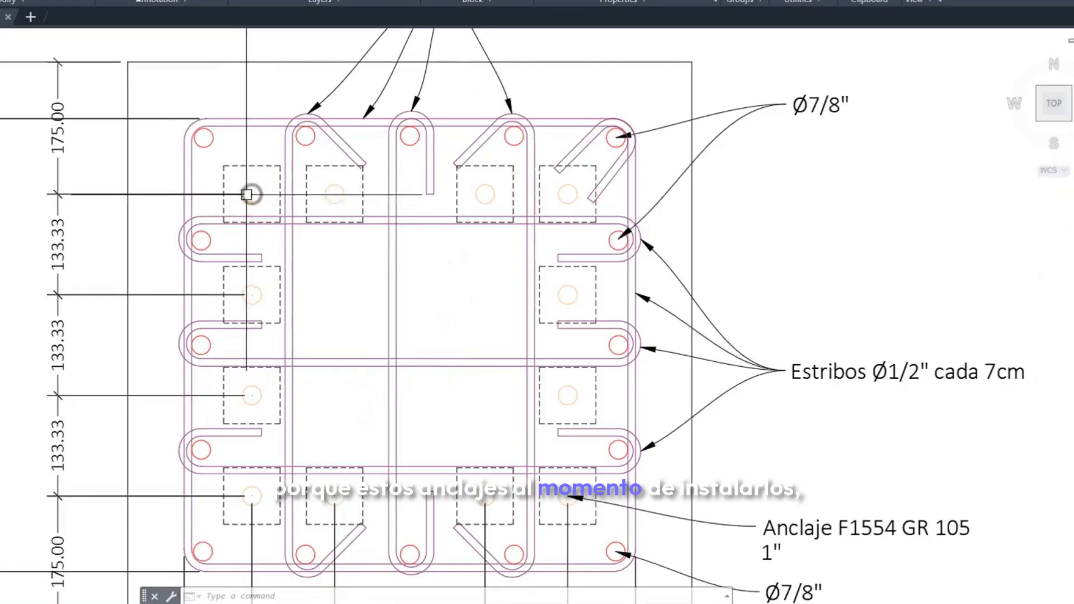
scroll(252, 189, "up", 3)
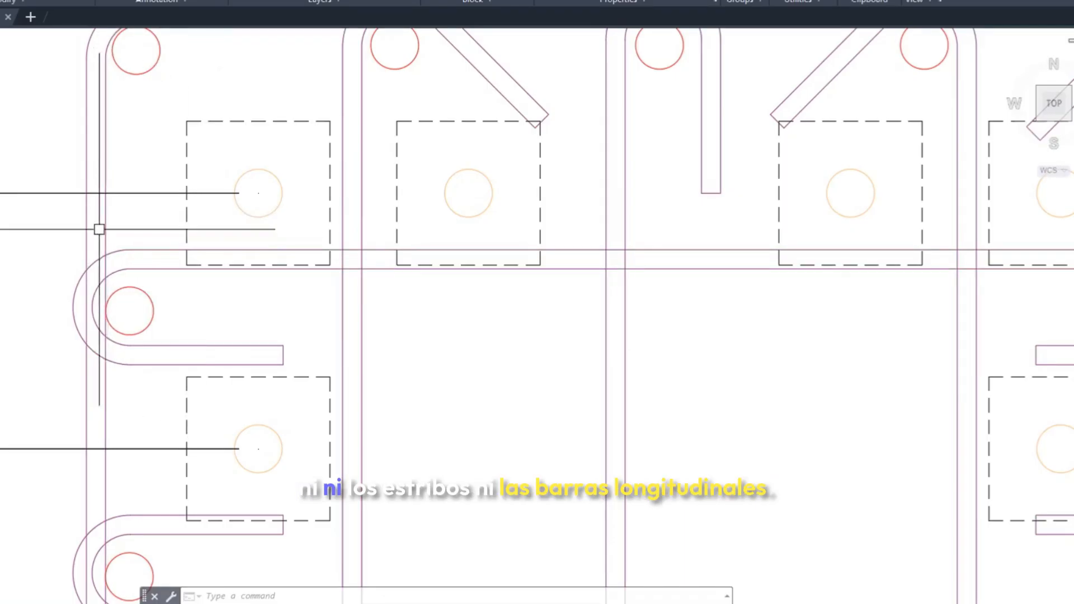
scroll(163, 199, "down", 6)
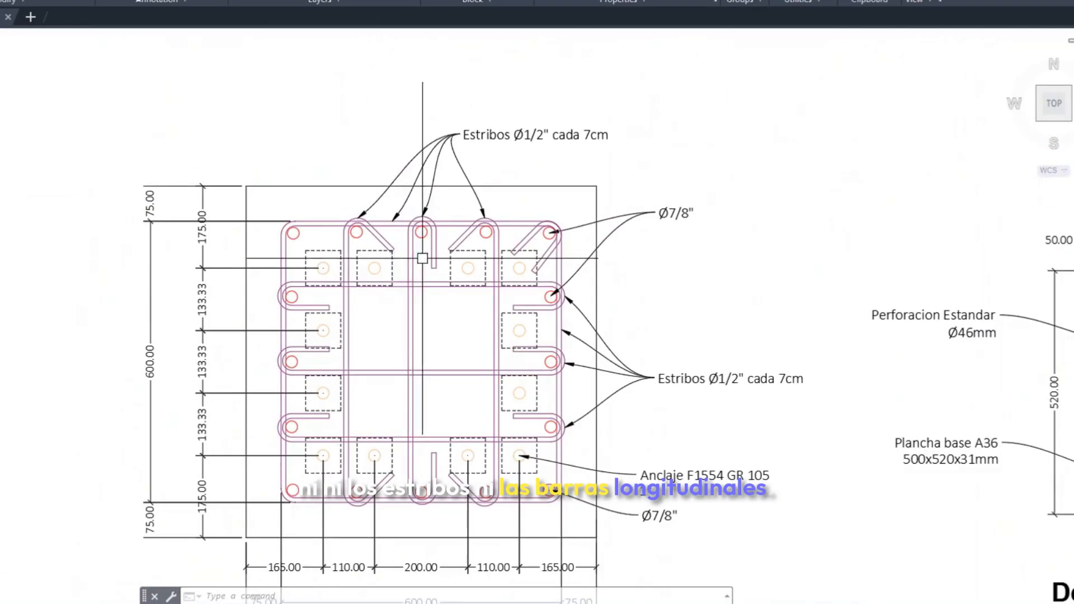
Measure the horizontal distance from the upper-left anchor's centre to the pedestal's left edge in plan, without placing the dimension
scroll(444, 266, "down", 2)
type("dli")
key("Return")
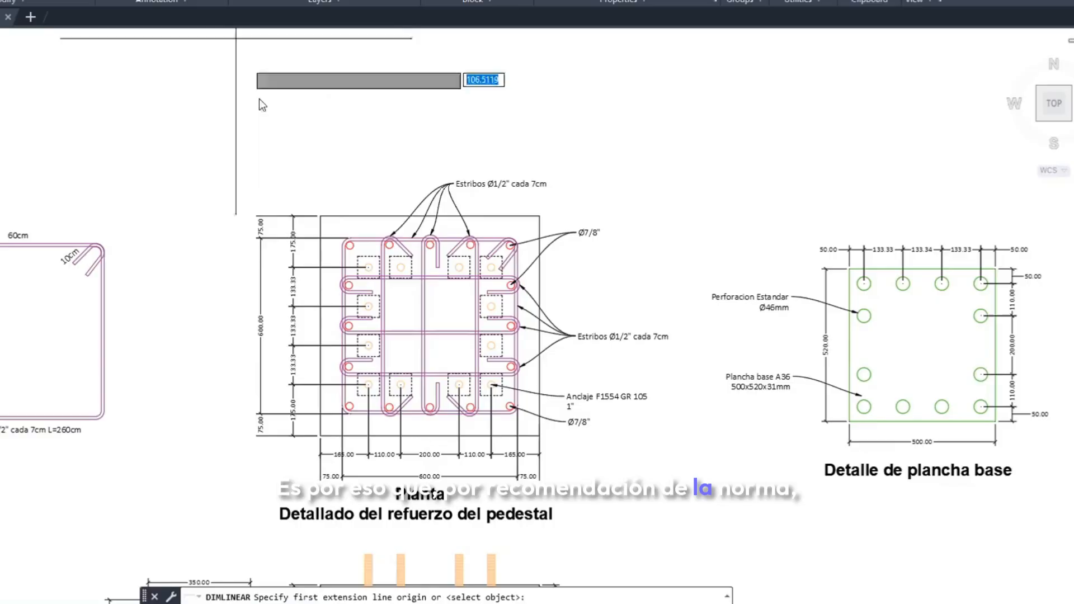
scroll(380, 283, "up", 8)
left_click(395, 283)
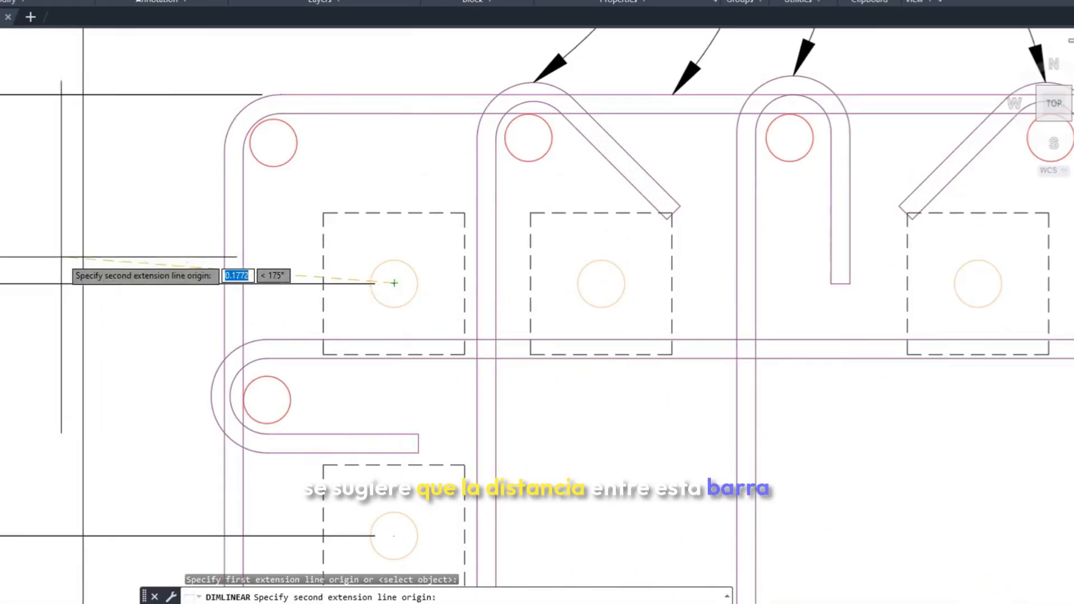
left_click(84, 257)
scroll(190, 168, "down", 4)
scroll(190, 194, "up", 2)
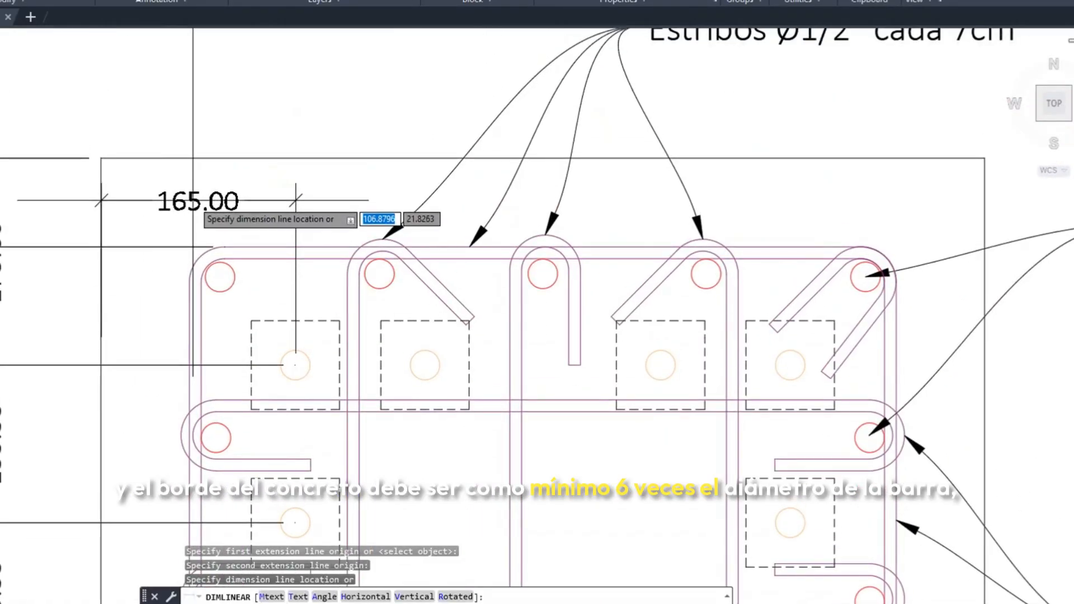
key("Escape")
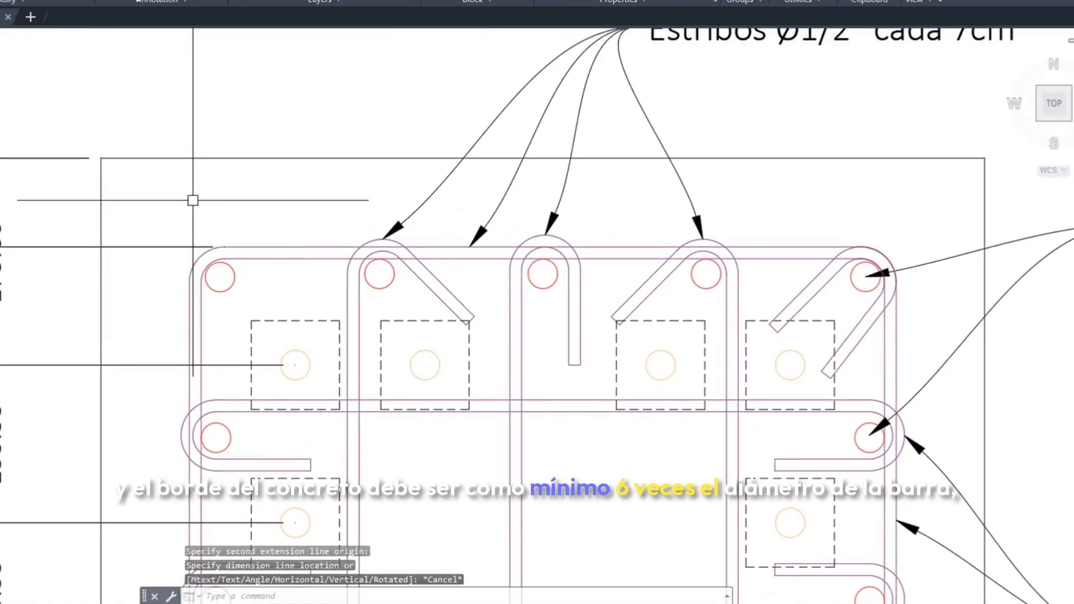
Measure the vertical distance from the upper-left anchor's centre to the pedestal's top edge in plan, without placing the dimension
key("Return")
left_click(295, 365)
left_click(291, 158)
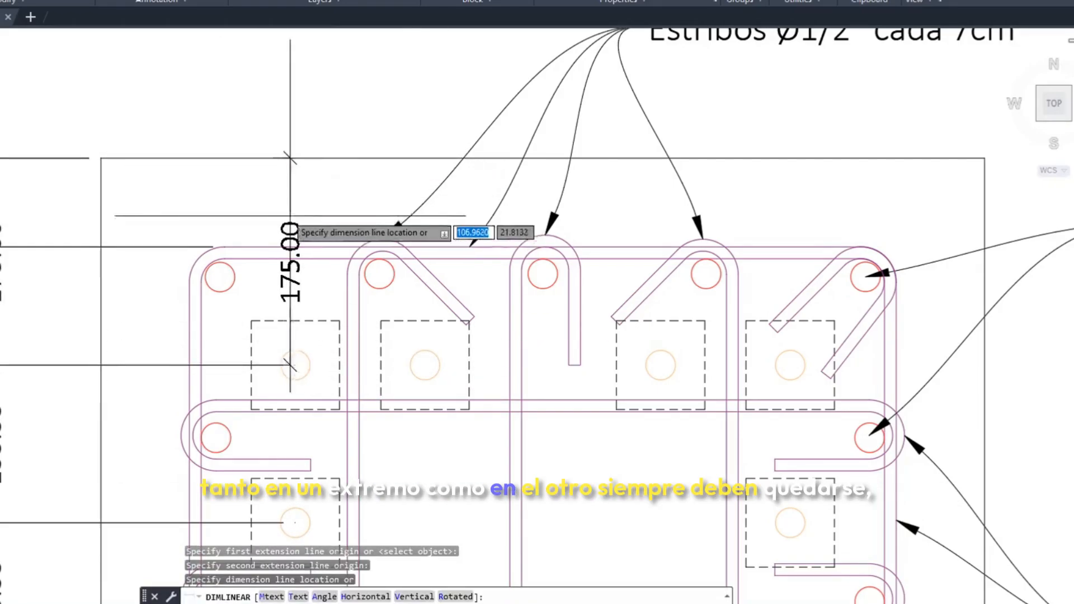
key("Escape")
scroll(290, 215, "down", 4)
Compare the anchors and dashed embedded washers with the surrounding bars in the pedestal reinforcement plan
middle_click_drag(460, 370, 416, 355)
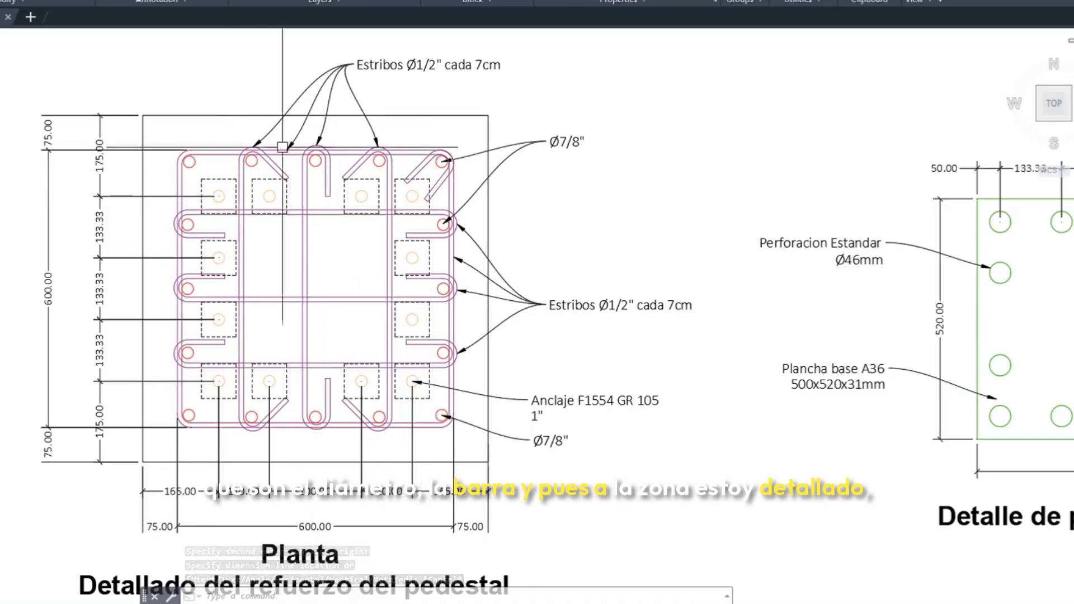
scroll(216, 201, "up", 2)
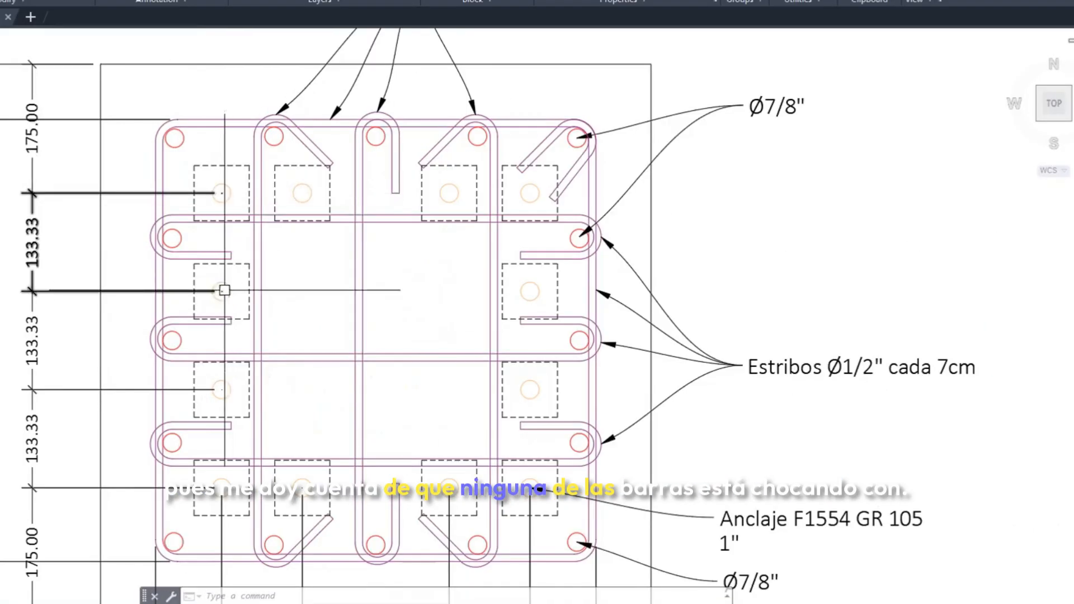
scroll(224, 291, "down", 2)
scroll(319, 436, "up", 2)
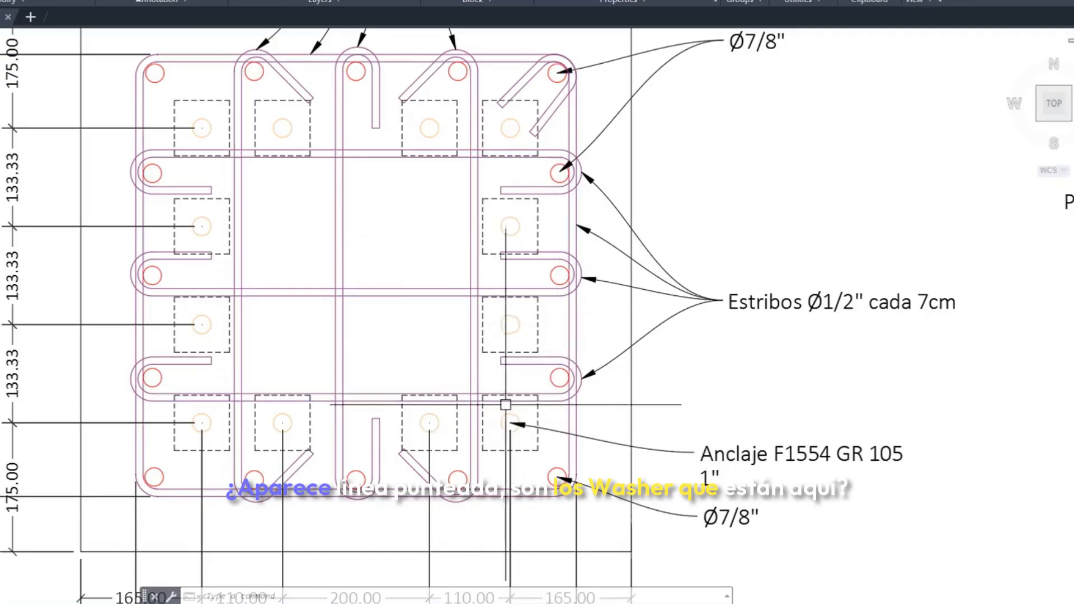
middle_click_drag(387, 414, 386, 350)
Inspect the pedestal elevation for clashes between anchors, embedded washers, stirrups and longitudinal bars, and review the stirrup spacing
scroll(316, 346, "down", 5)
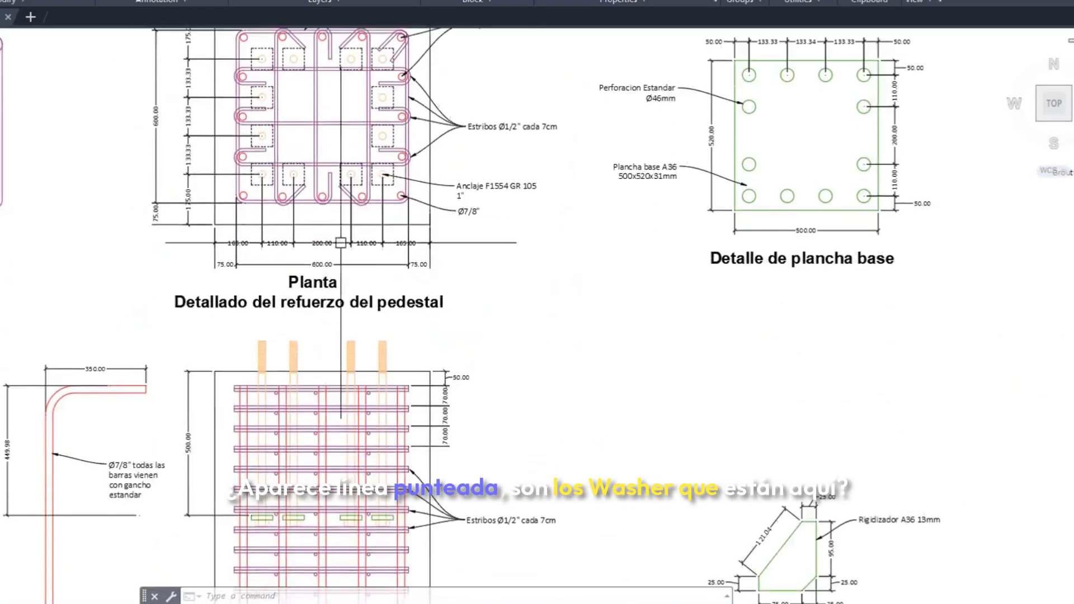
scroll(263, 396, "up", 6)
scroll(261, 367, "down", 5)
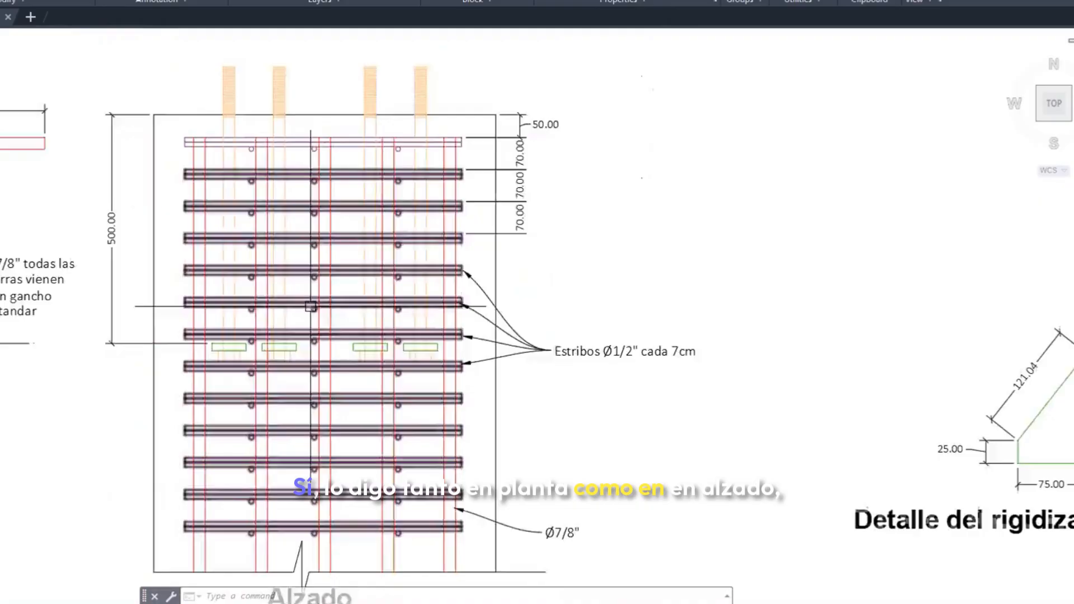
scroll(251, 394, "up", 5)
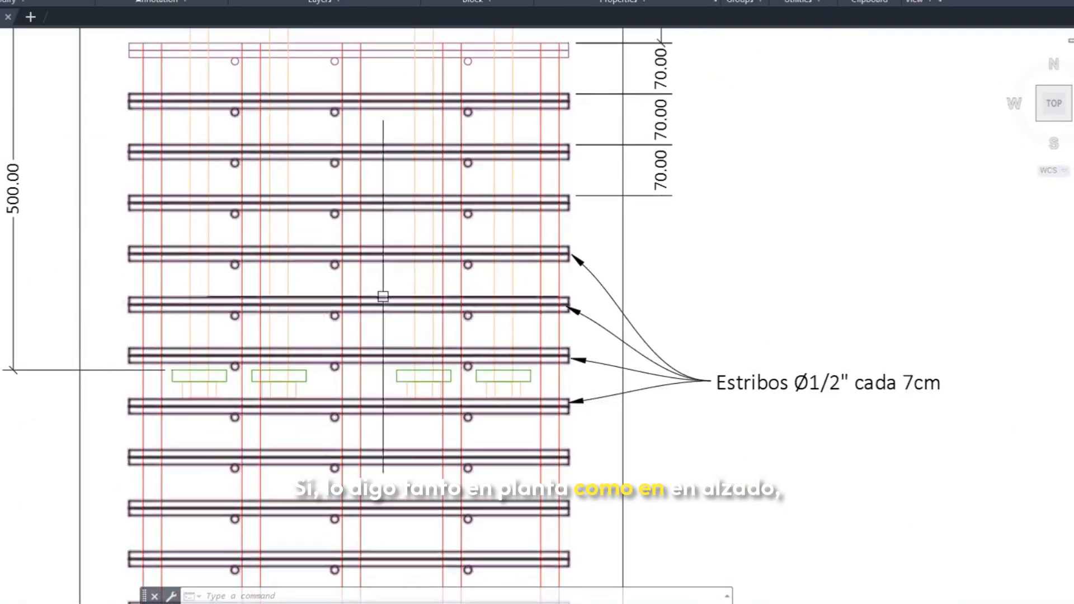
middle_click_drag(444, 238, 437, 329)
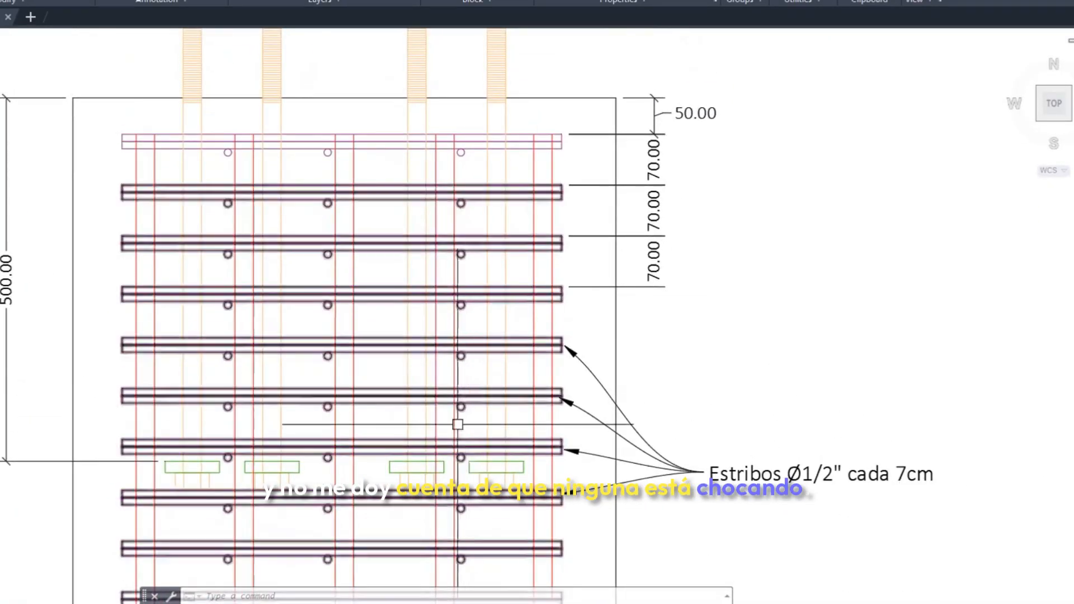
scroll(444, 367, "down", 3)
scroll(491, 240, "up", 3)
scroll(503, 206, "up", 2)
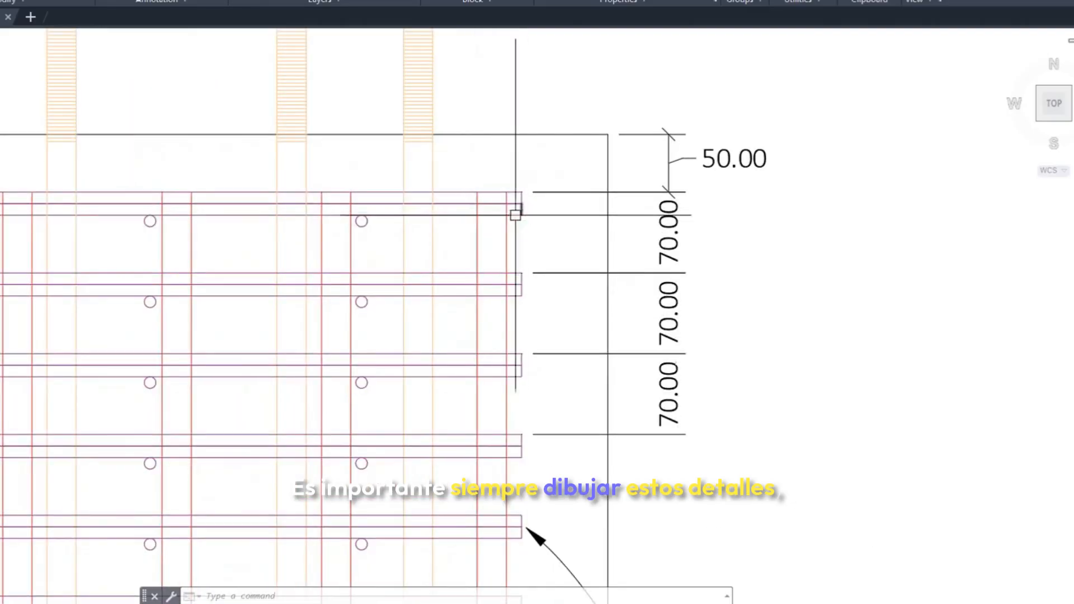
scroll(492, 212, "down", 2)
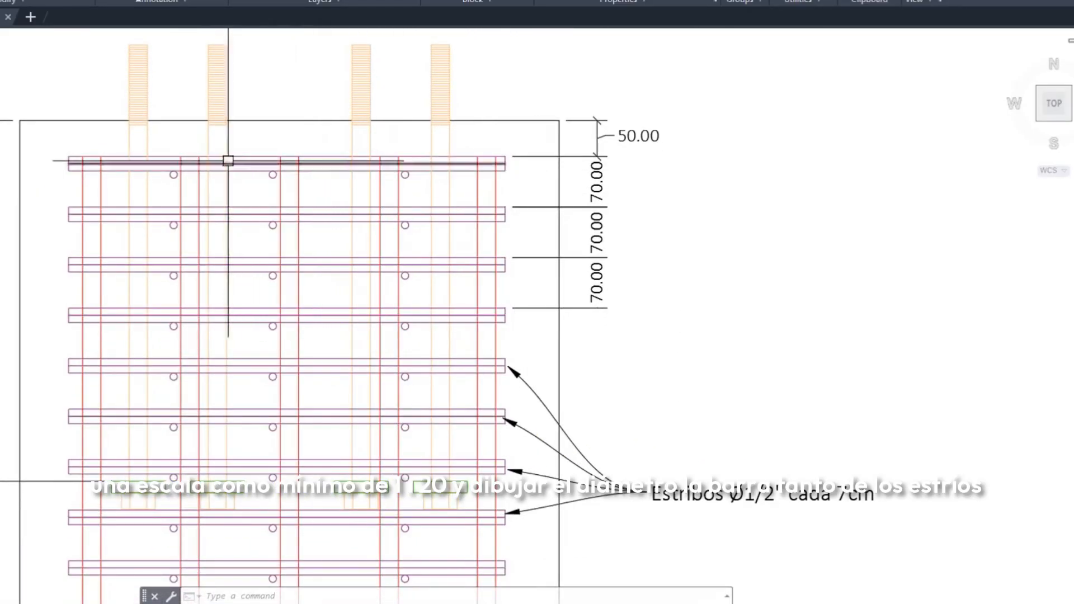
scroll(228, 161, "up", 1)
scroll(401, 227, "up", 2)
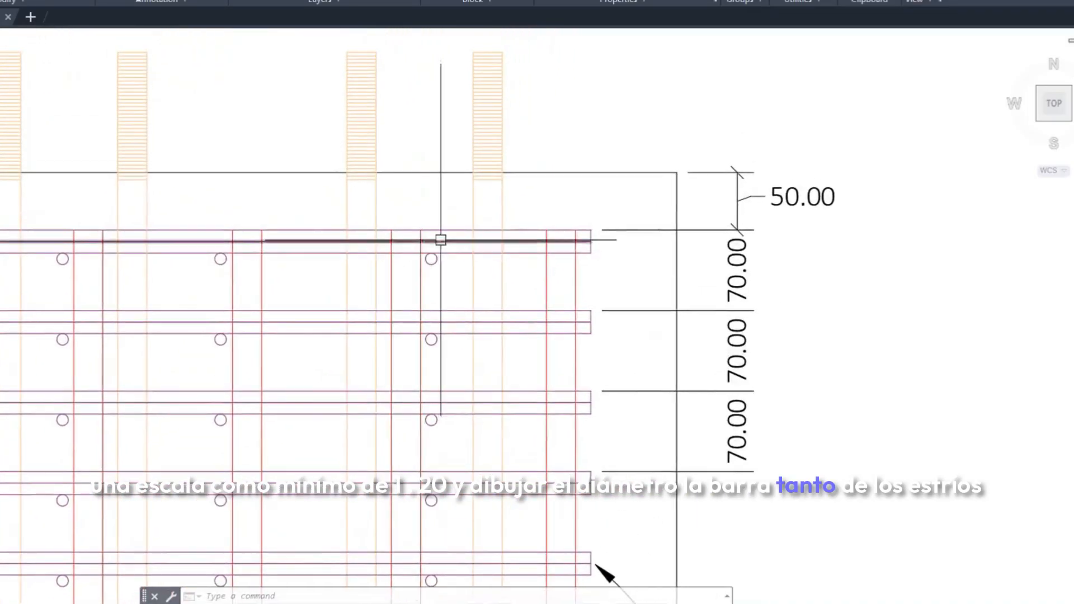
middle_click_drag(440, 309, 420, 228)
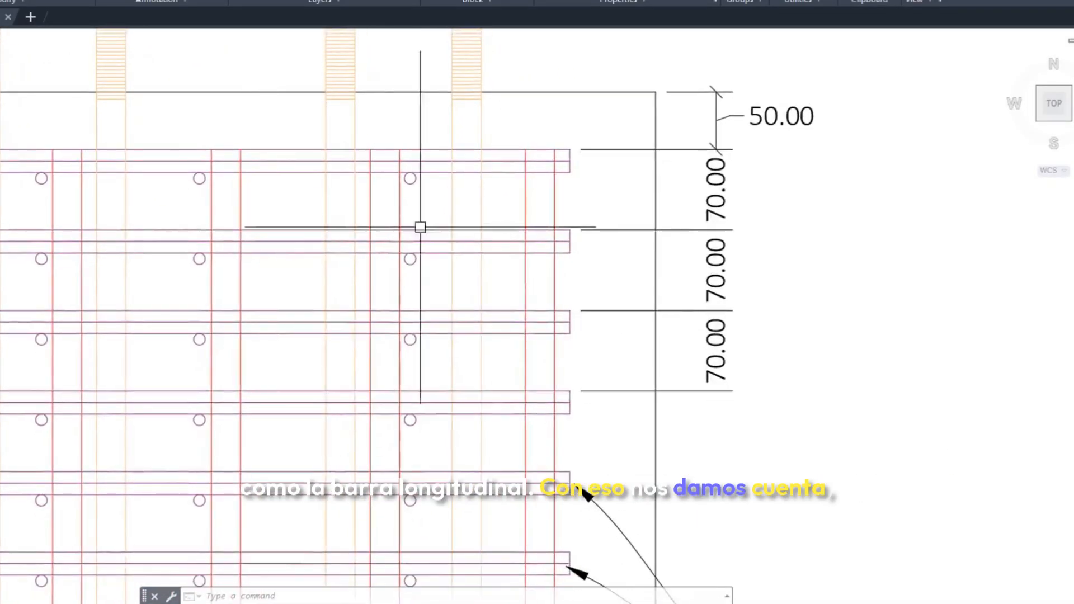
Measure the vertical gap from the uppermost right cross-tie to the next stirrup in the pedestal elevation, without placing the dimension
type("dli")
key("Return")
scroll(407, 191, "up", 2)
left_click(411, 178)
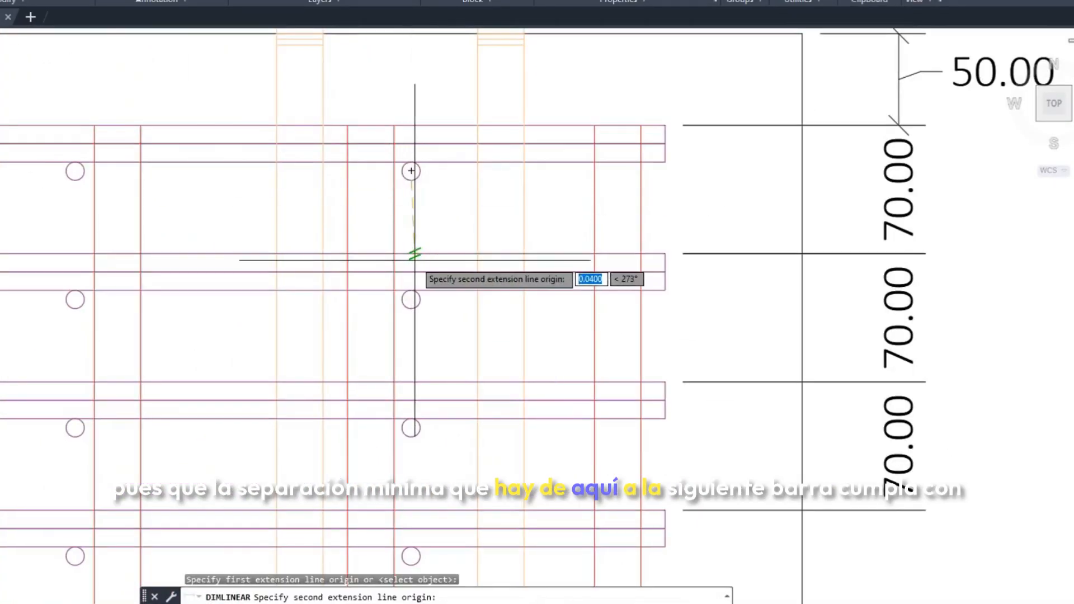
left_click(411, 255)
key("Escape")
scroll(482, 233, "down", 4)
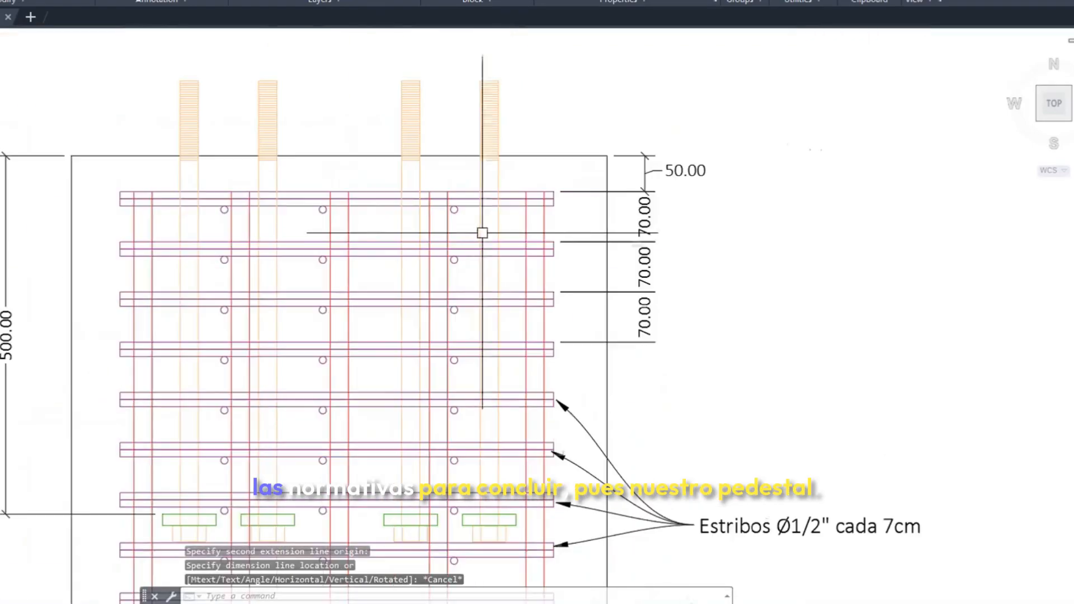
scroll(491, 235, "down", 5)
scroll(609, 247, "up", 4)
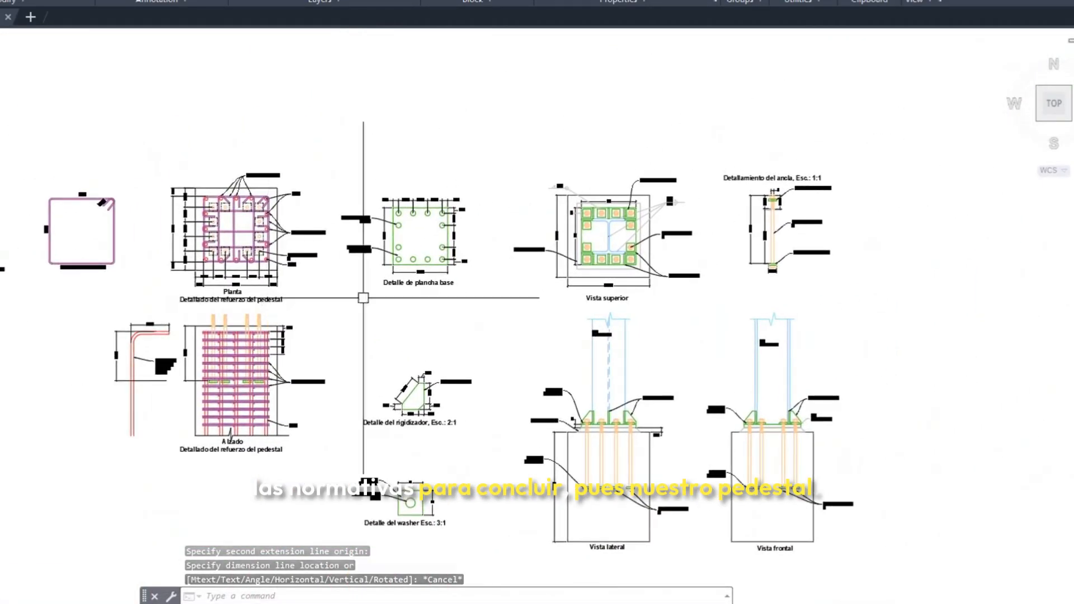
Measure the horizontal distance from the lower-right anchor's centre to the pedestal's right edge in the Vista superior, without placing the dimension
scroll(608, 247, "up", 2)
mouse_move(566, 197)
middle_mouse_down()
mouse_move(459, 230)
mouse_move(412, 266)
middle_mouse_up()
left_click(190, 1)
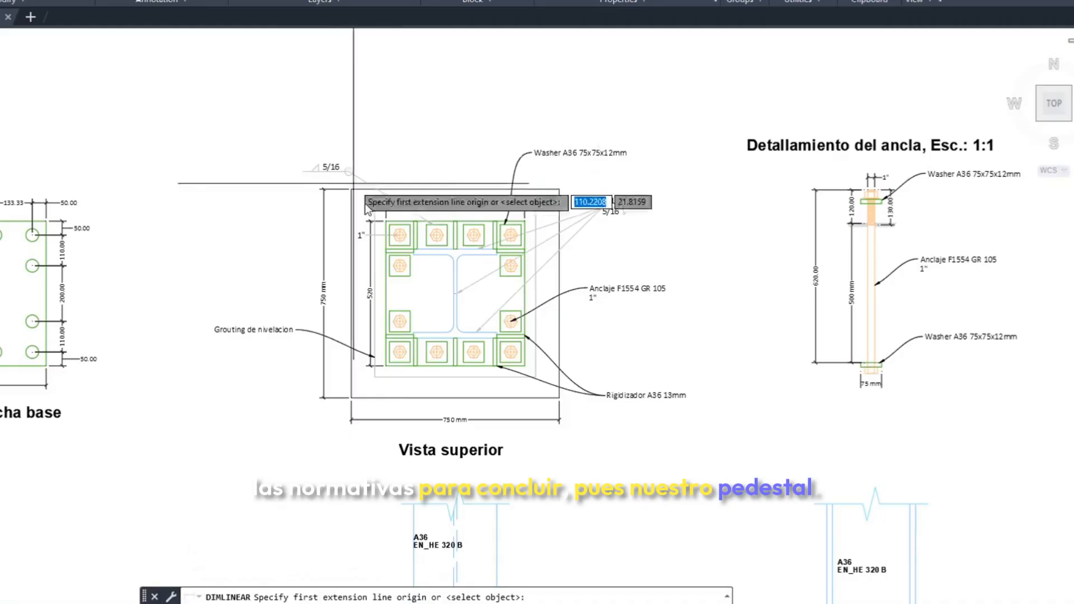
scroll(439, 281, "up", 2)
key("Escape")
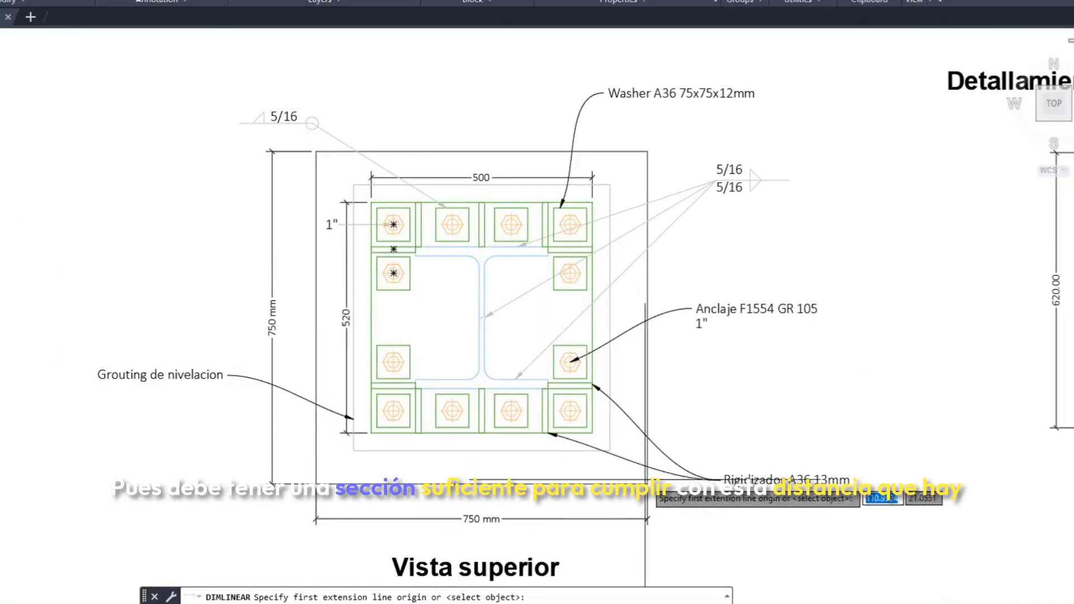
middle_click_drag(596, 397, 581, 387)
left_click(190, 1)
scroll(548, 426, "up", 2)
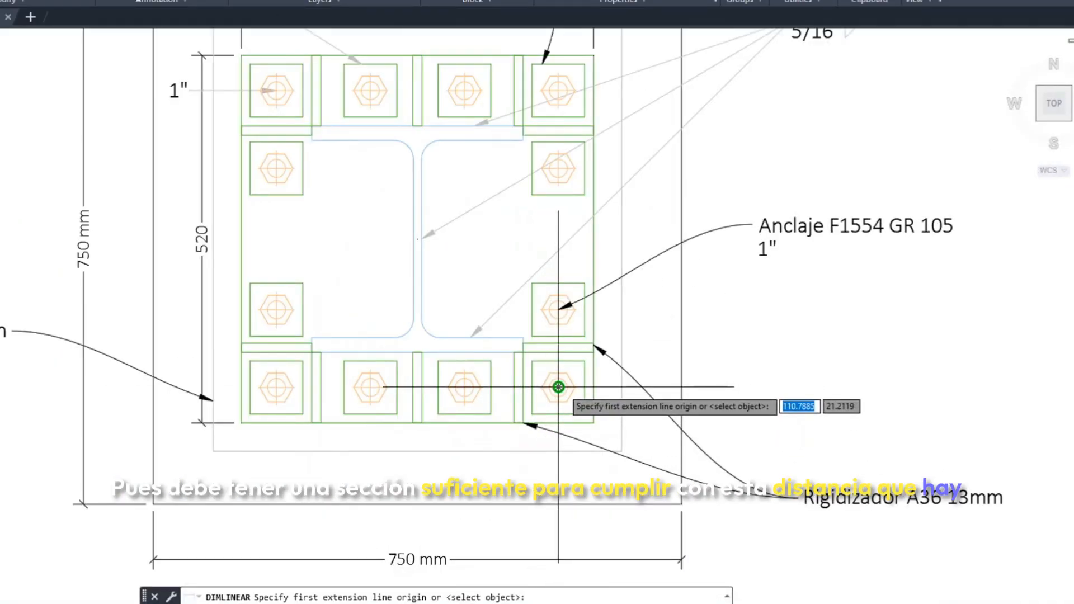
left_click(558, 387)
left_click(680, 387)
key("Escape")
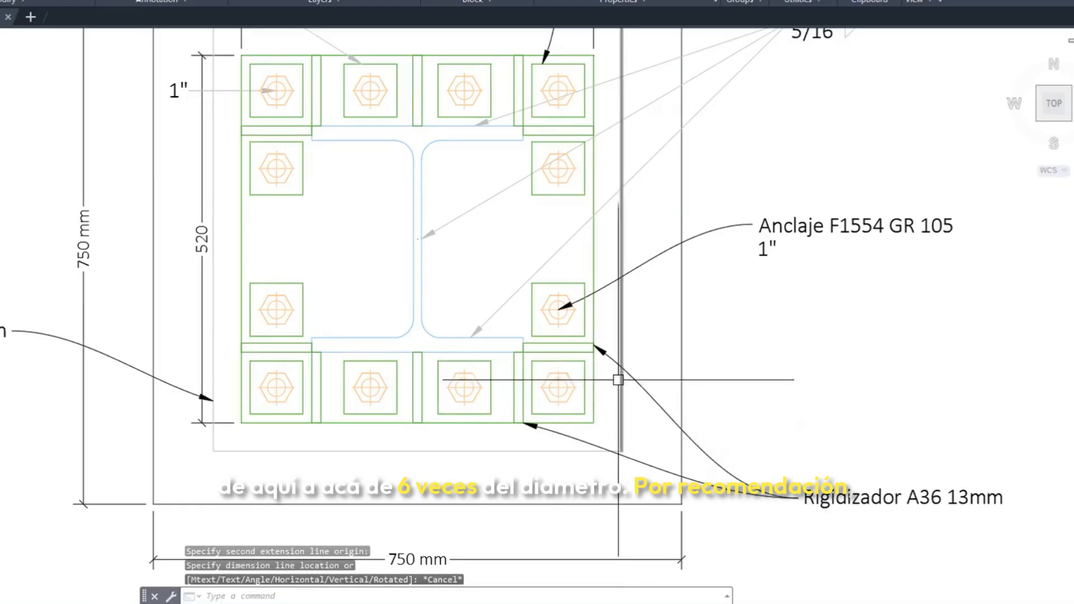
Measure the vertical distance from the column's upper flange face to the pedestal's top edge in the Vista superior, without placing the dimension
scroll(581, 346, "down", 2)
middle_click_drag(581, 345, 580, 345)
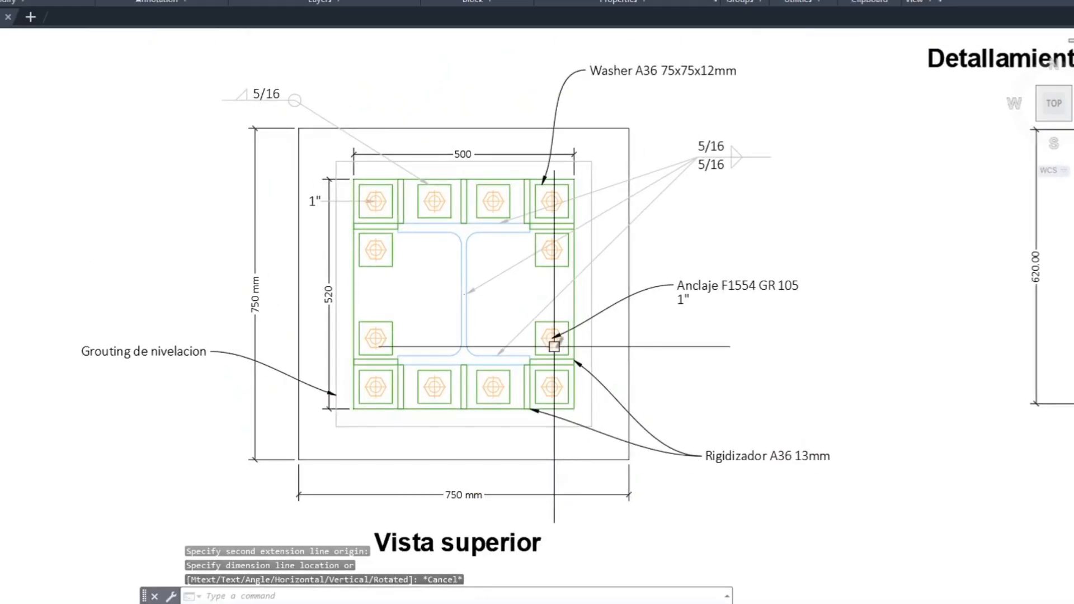
middle_click_drag(536, 241, 450, 267)
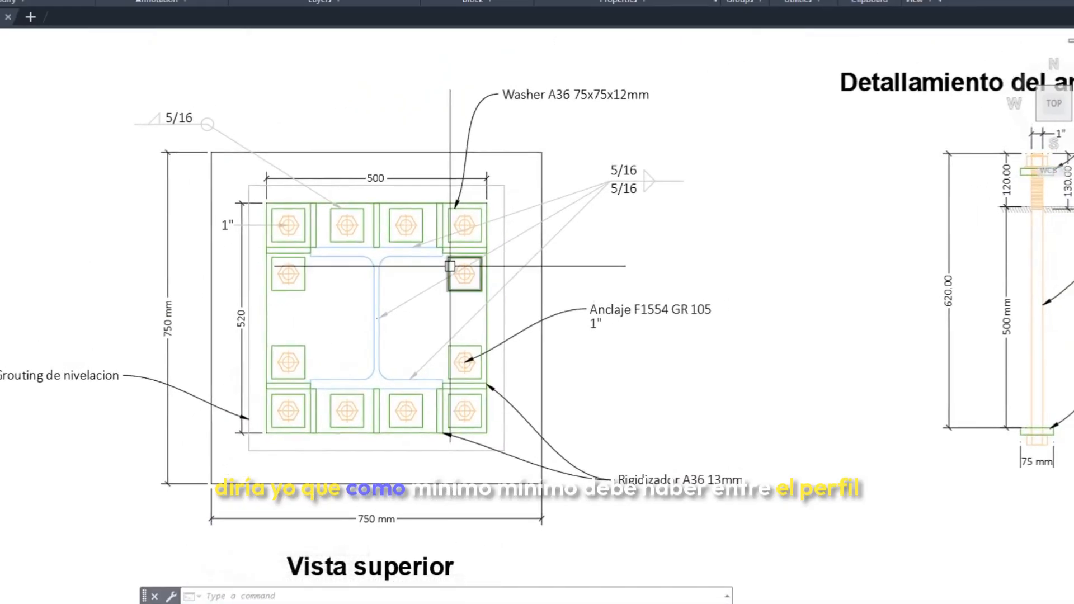
left_click(170, 1)
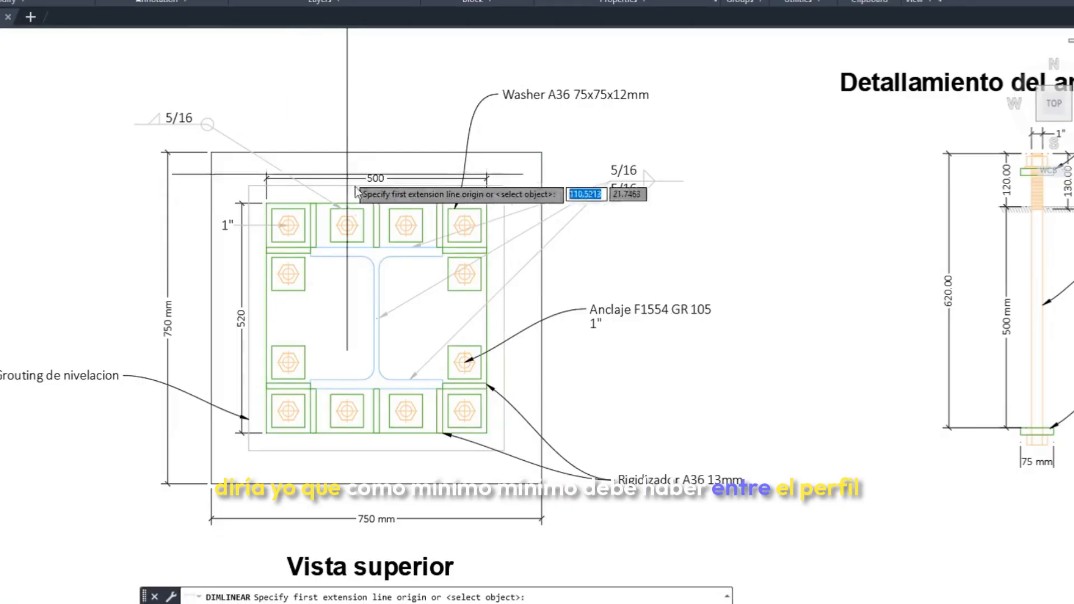
scroll(386, 258, "up", 4)
left_click(395, 230)
middle_click_drag(406, 168, 394, 317)
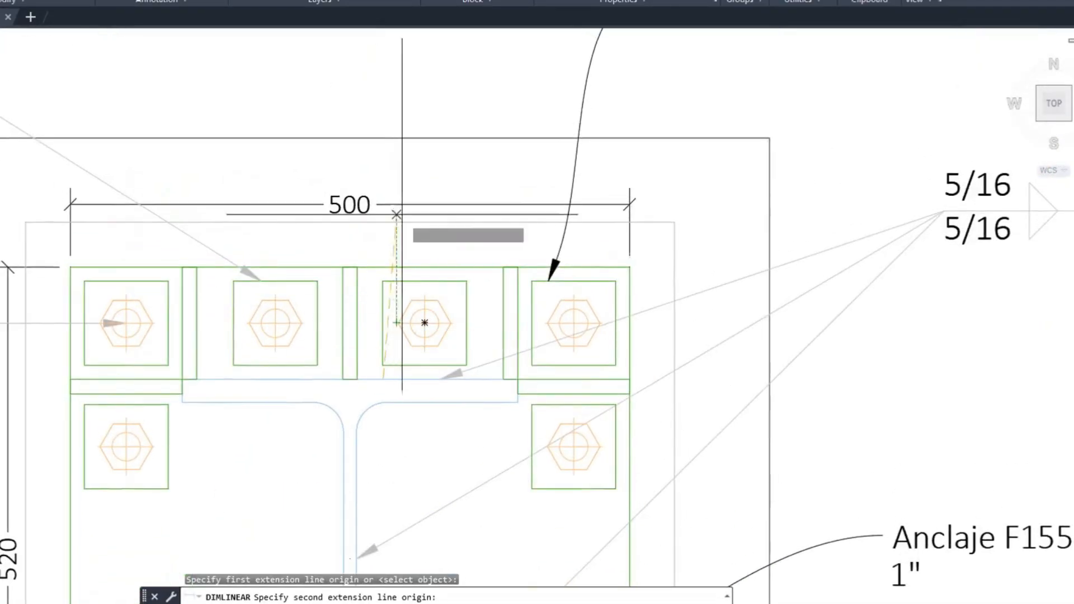
left_click(383, 138)
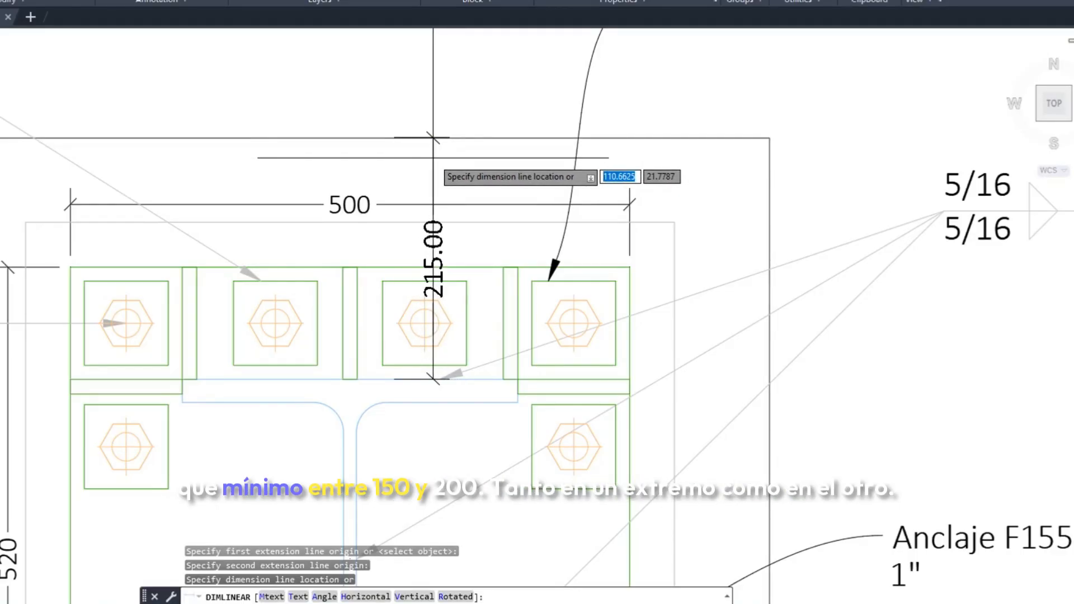
key("Escape")
Measure the horizontal distance from the column flange's right tip to the pedestal's right edge, without placing the dimension
scroll(433, 158, "down", 4)
middle_click_drag(462, 266, 406, 234)
left_click(219, 1)
scroll(420, 223, "up", 4)
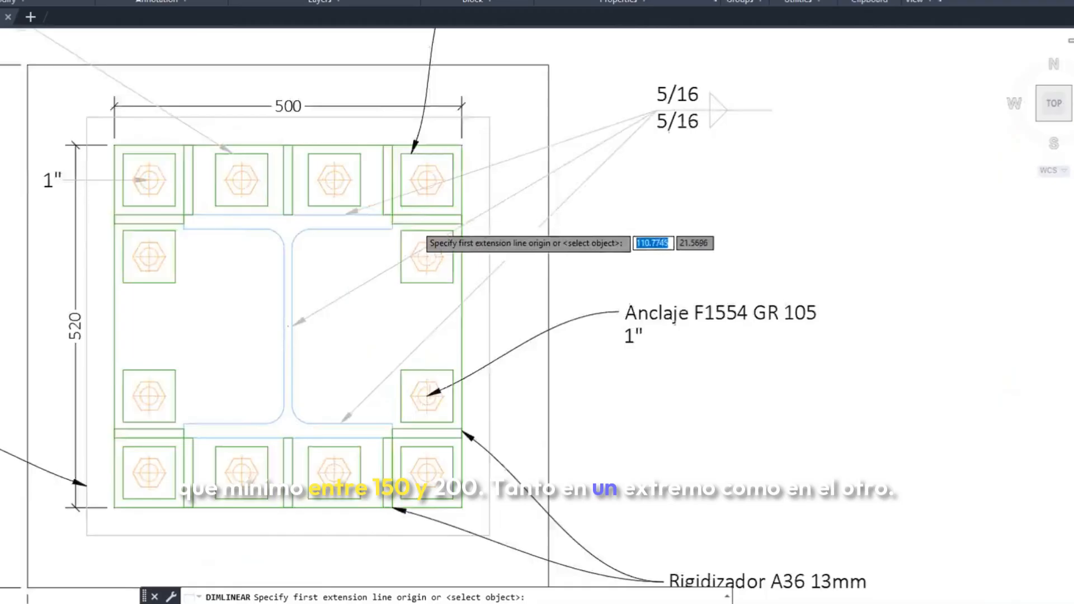
left_click(378, 232)
left_click(625, 233)
key("Escape")
scroll(531, 260, "down", 5)
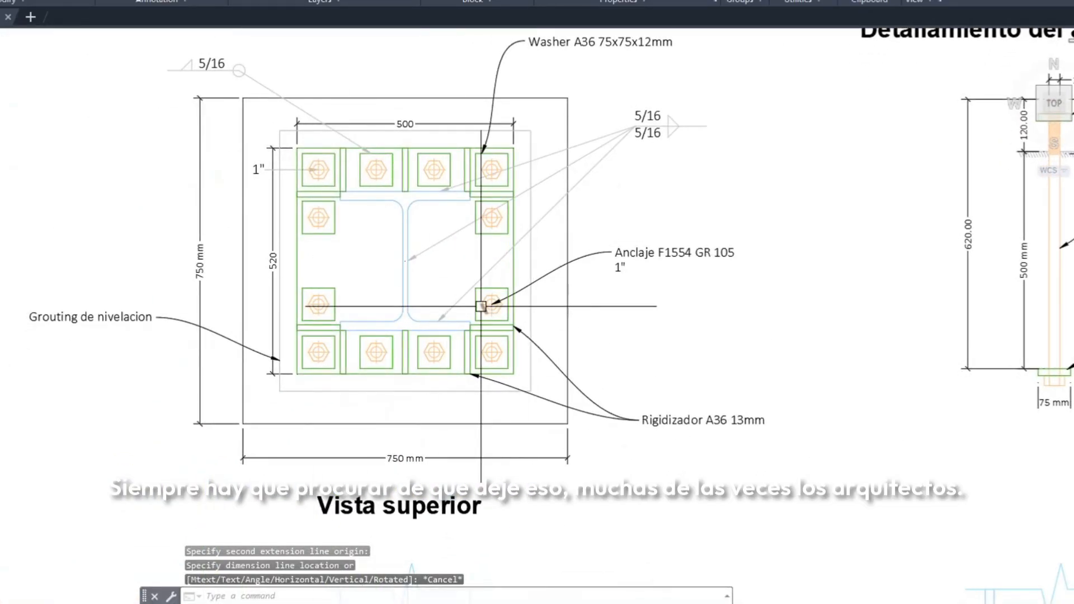
Draw a rectangle about 3.30 by 5.19 units in the empty space beside the details to represent the lot perimeter
middle_click_drag(428, 264, 410, 332)
scroll(399, 260, "down", 8)
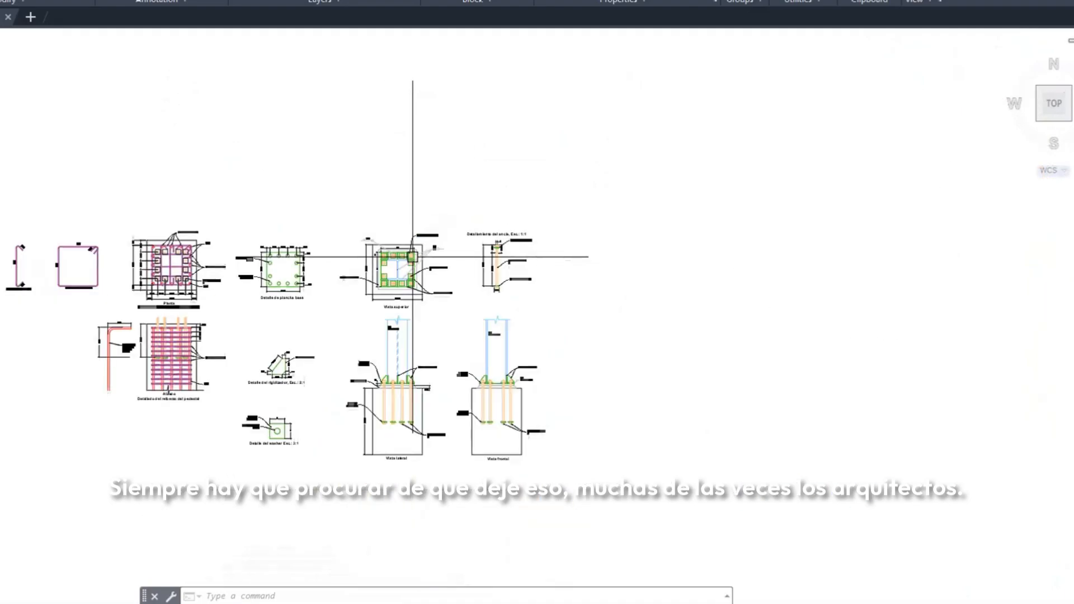
middle_click_drag(413, 257, 391, 296)
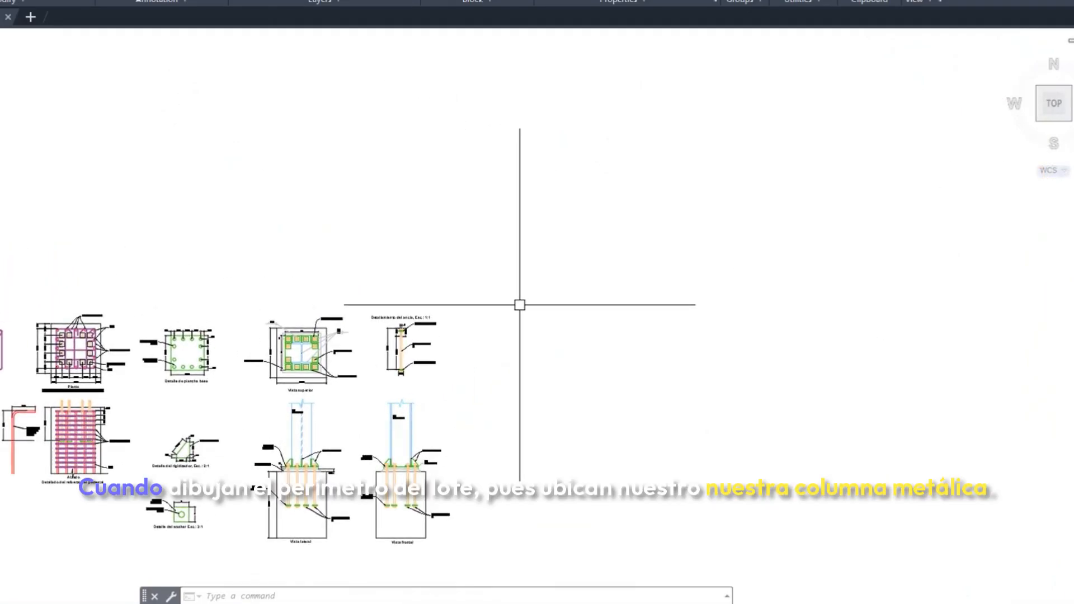
key("Return")
key("Escape")
key("Escape")
left_click(0, 0)
left_click(553, 455)
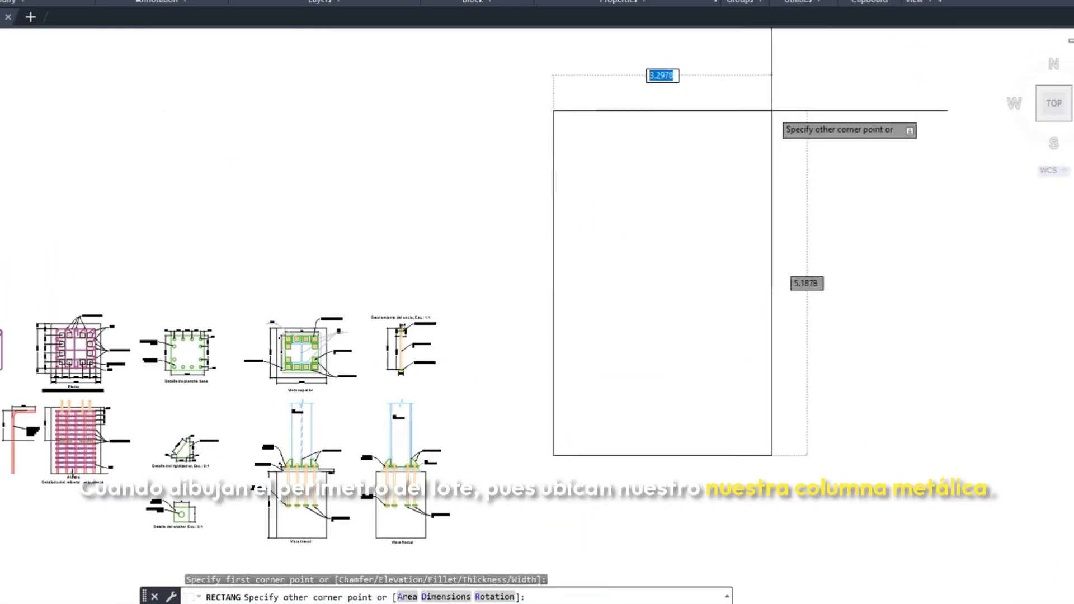
left_click(772, 110)
key("Escape")
key("Escape")
Begin copying the Vista superior's column profile by selecting its upper flange lines and upper fillets
type("co")
key("Return")
scroll(290, 355, "up", 8)
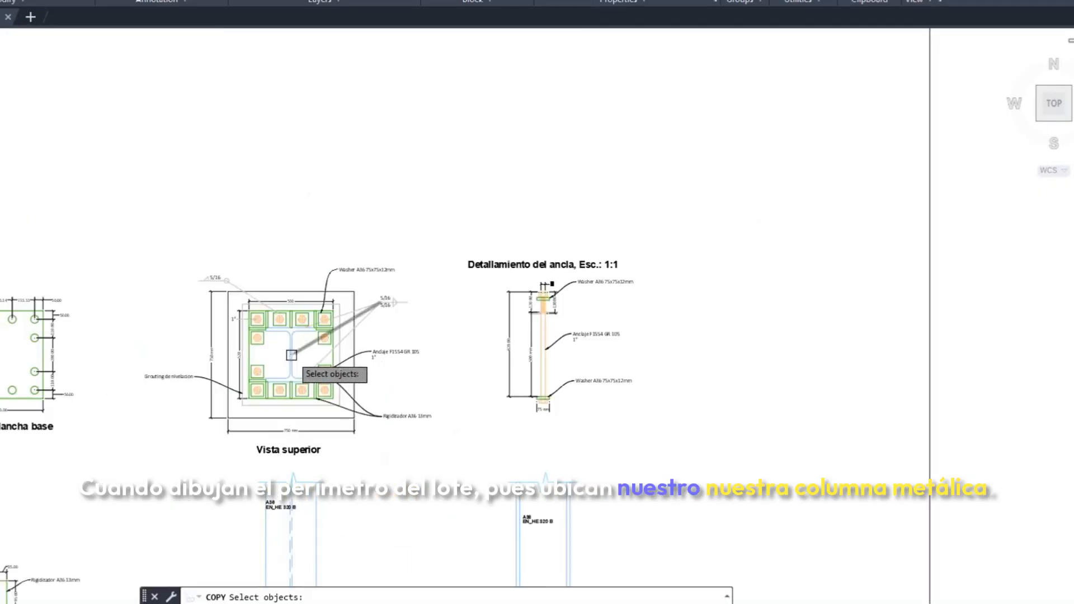
left_click(208, 296)
scroll(191, 309, "up", 8)
left_click(173, 292)
scroll(447, 315, "down", 4)
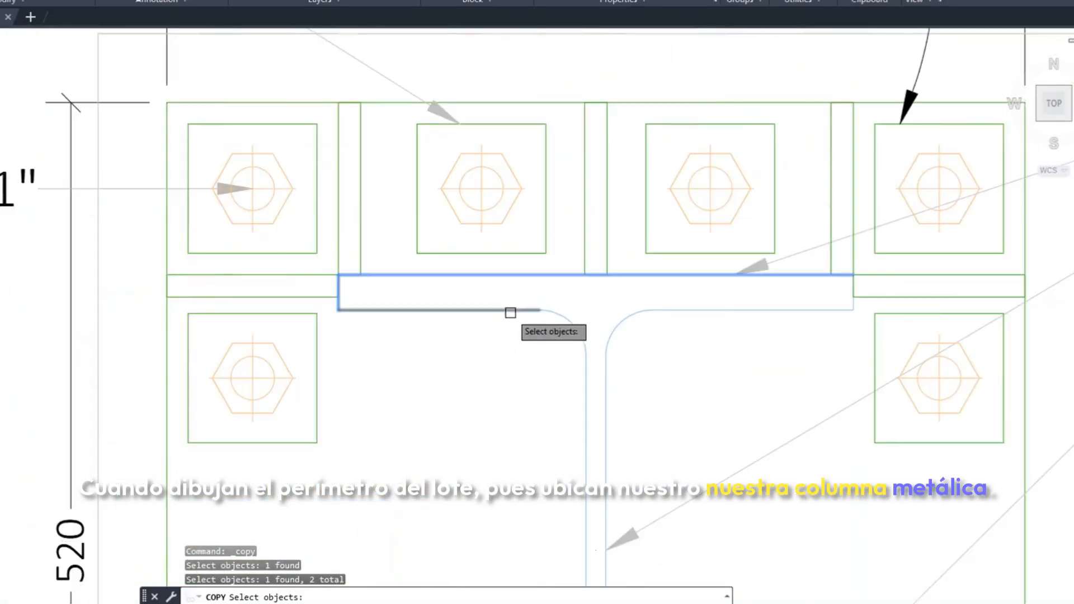
left_click(511, 312)
left_click(576, 330)
left_click(672, 337)
left_click(641, 303)
scroll(862, 304, "up", 4)
left_click(840, 307)
scroll(680, 150, "down", 6)
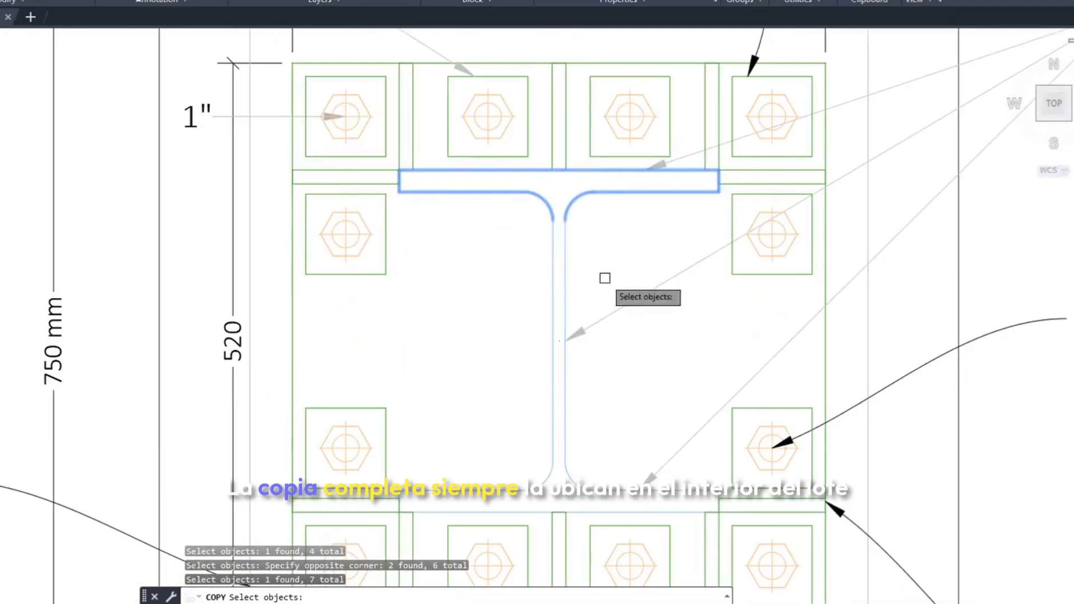
Complete the copy selection with the column profile's web, lower fillets and lower flange lines
left_click(603, 277)
left_click(508, 241)
scroll(418, 518, "up", 2)
left_click(402, 493)
left_click(373, 499)
scroll(393, 479, "up", 4)
left_click(554, 470)
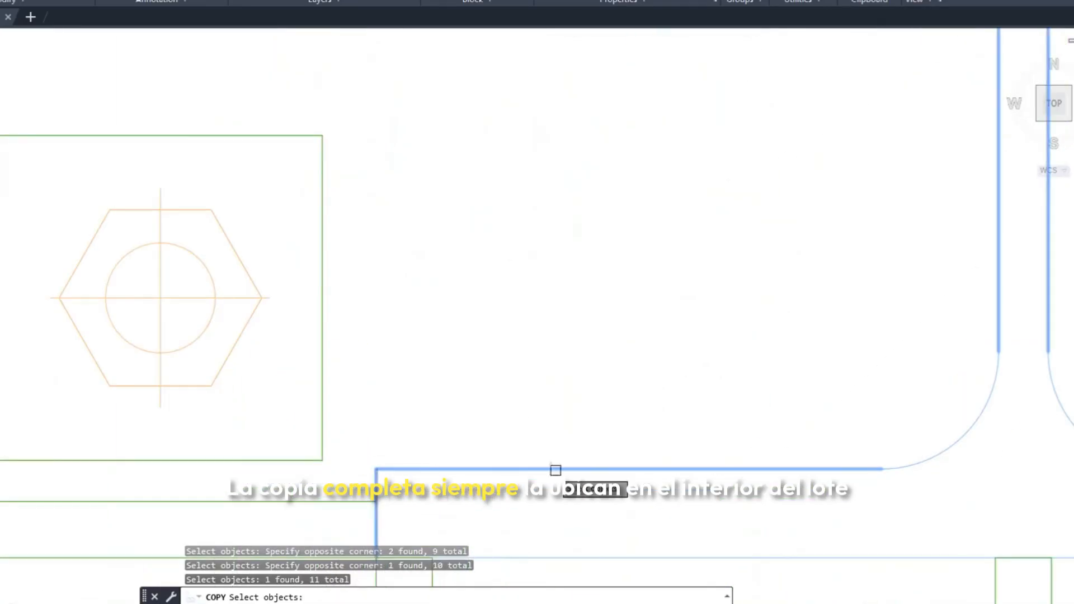
scroll(549, 467, "down", 2)
left_click(691, 412)
left_click(671, 372)
middle_click_drag(954, 423, 839, 408)
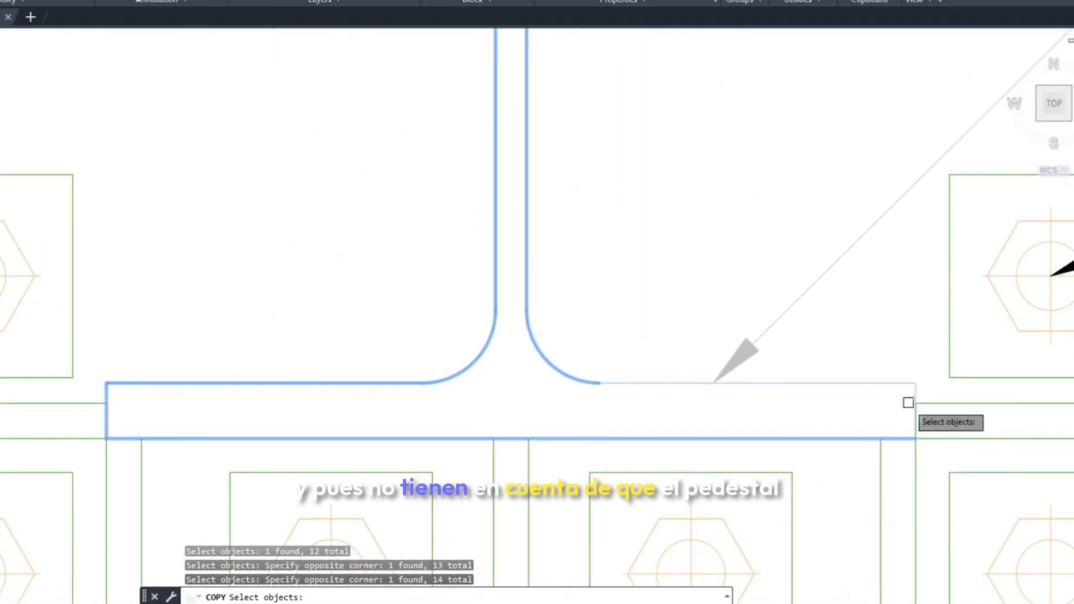
left_click(918, 394)
scroll(563, 428, "down", 5)
key("Return")
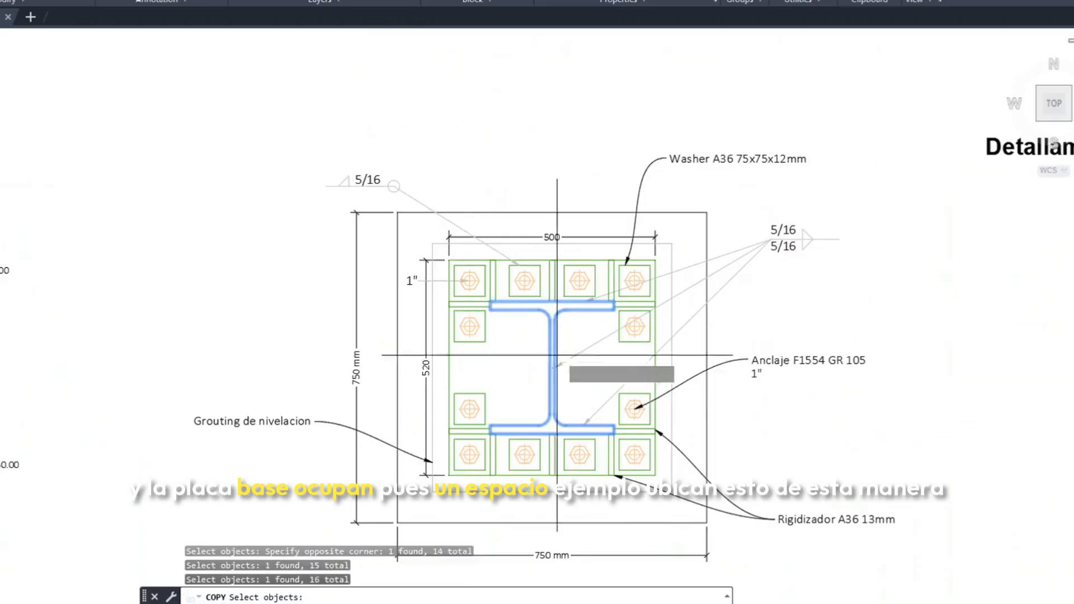
Place the copied column profile just inside the lot rectangle's upper-left corner, with Ortho off
left_click(556, 338)
scroll(560, 338, "down", 5)
middle_click_drag(655, 307, 437, 309)
middle_click_drag(693, 197, 693, 298)
key("F8")
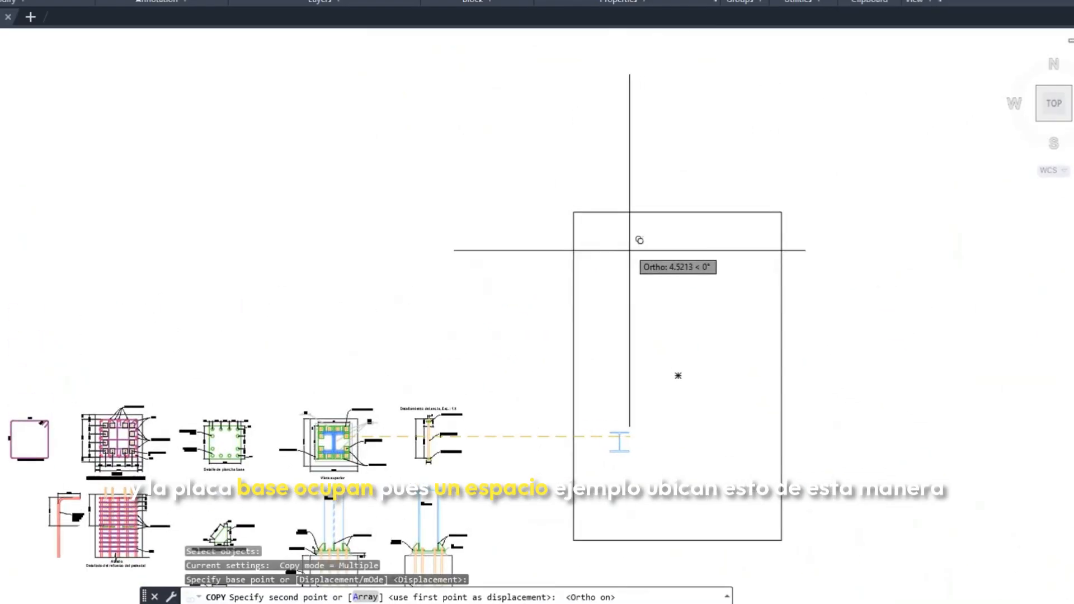
key("F8")
scroll(576, 213, "up", 8)
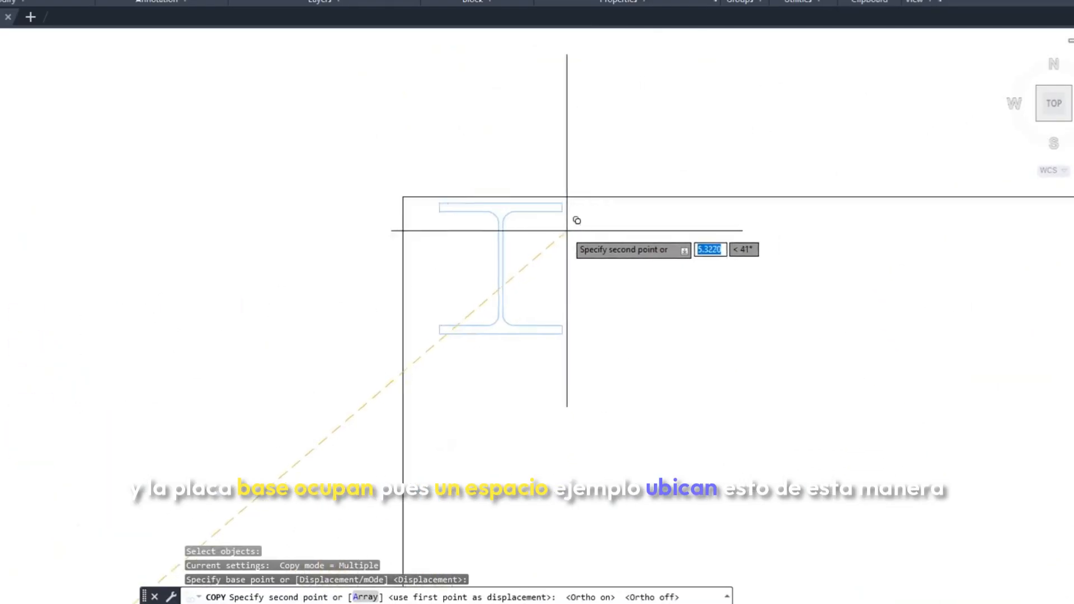
left_click(553, 227)
key("Escape")
scroll(482, 202, "down", 7)
Select the four edges of the 750 mm pedestal outline in the Vista superior for copying
middle_click_drag(466, 195, 592, 166)
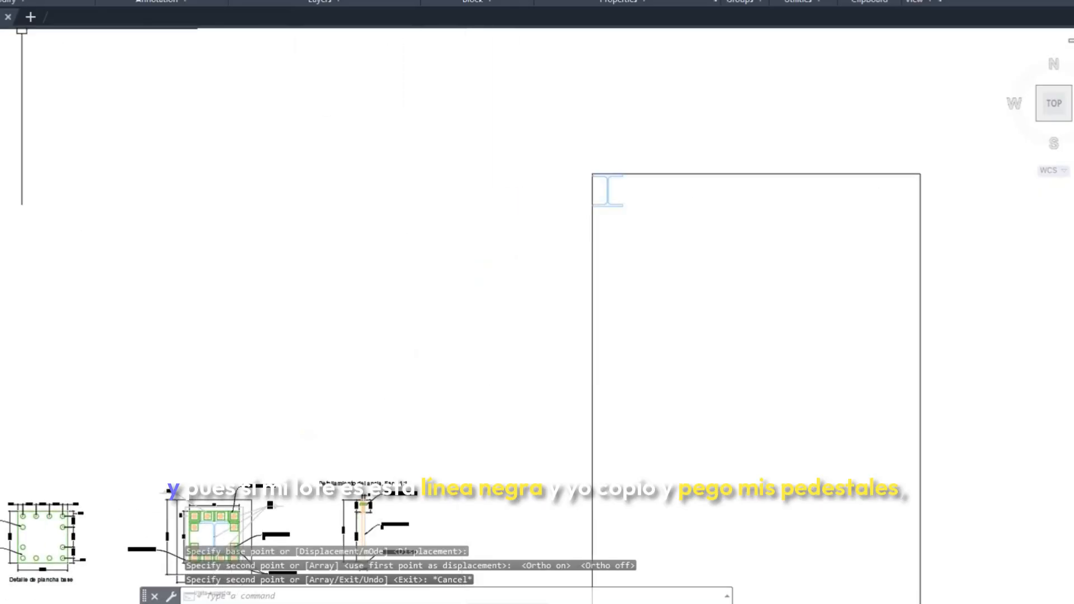
left_click(22, 2)
middle_click_drag(586, 225, 583, 175)
scroll(251, 380, "up", 5)
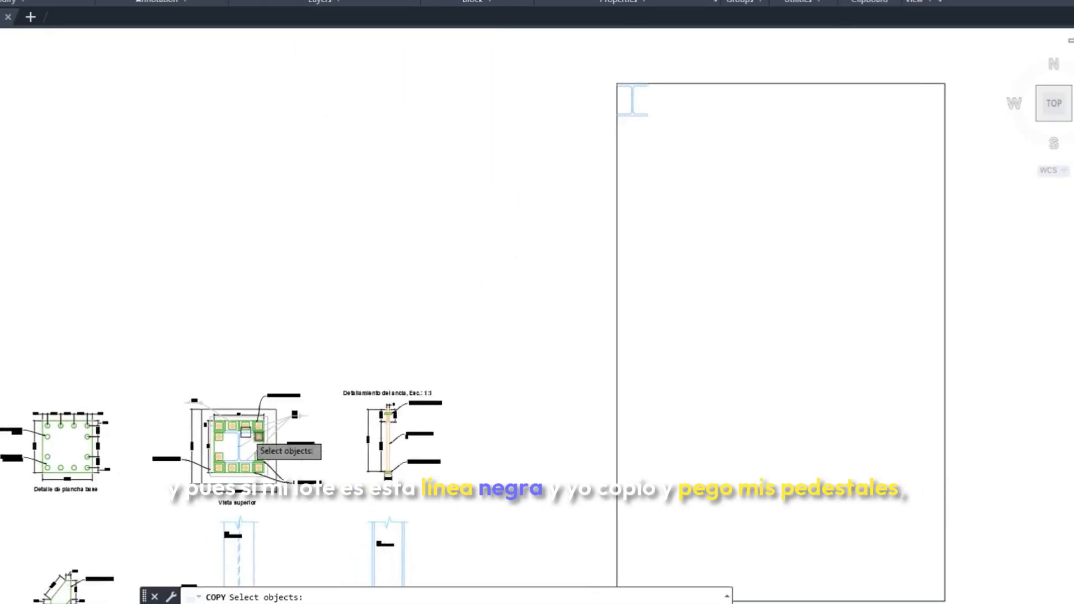
left_click(139, 450)
middle_click_drag(193, 529, 197, 479)
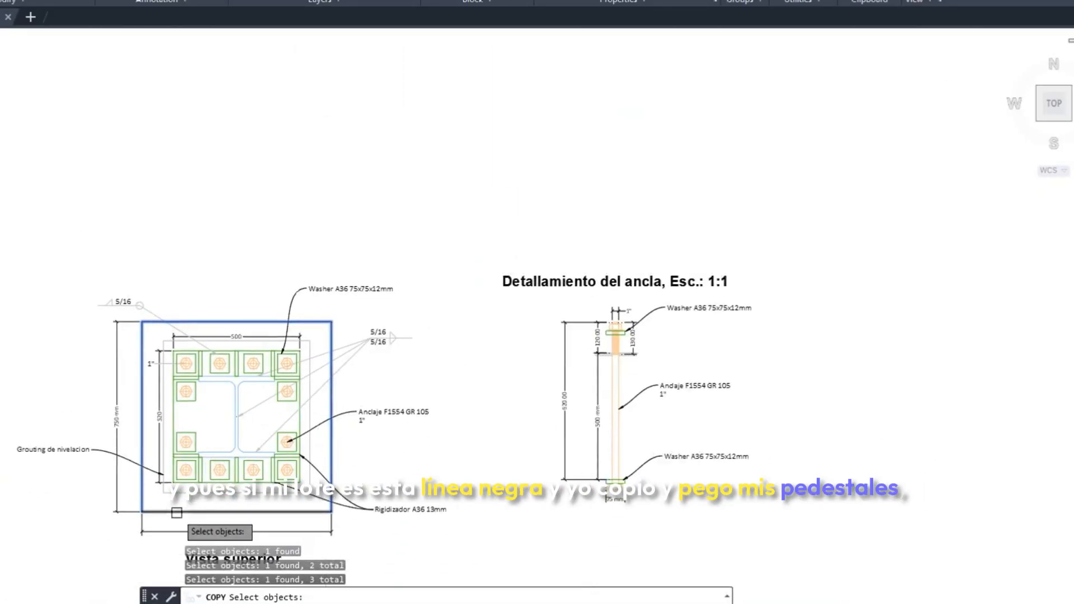
left_click(175, 511)
key("Return")
Copy the pedestal outline from the original column's centre onto the centre of the copied column at the lot corner
scroll(238, 422, "up", 8)
left_click(231, 401)
scroll(387, 372, "down", 5)
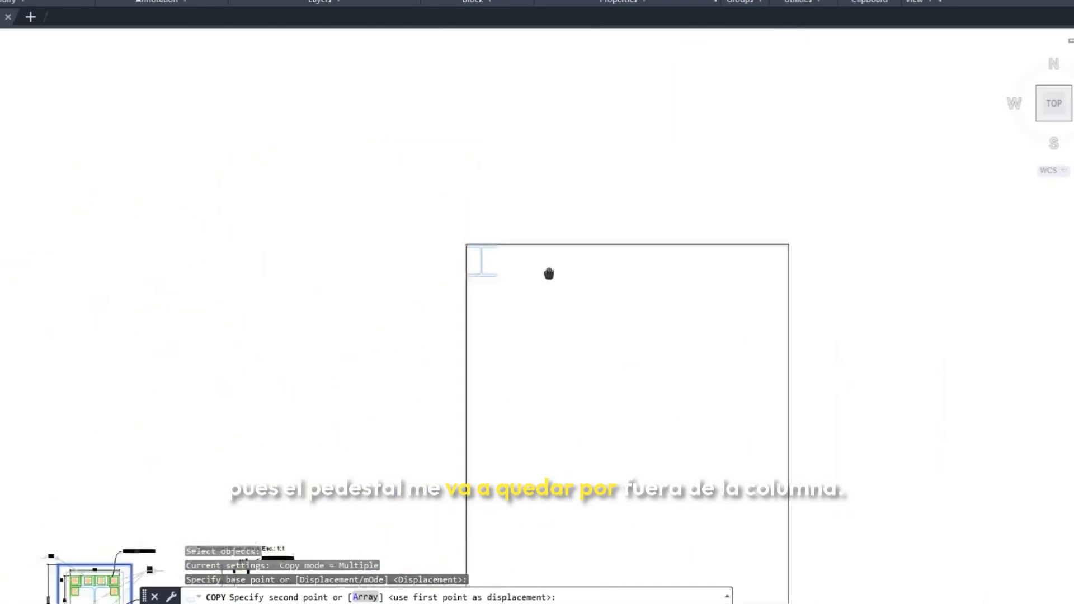
scroll(446, 319, "up", 7)
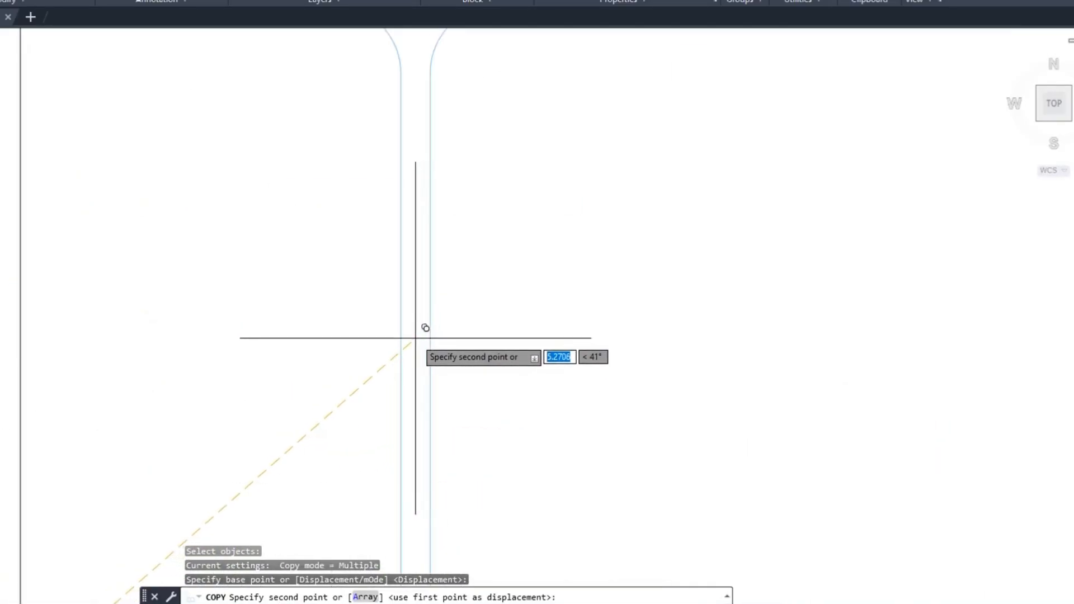
left_click(415, 337)
scroll(508, 337, "down", 6)
key("Escape")
key("Escape")
Move the copied pedestal and column together so the pedestal's upper-left corner meets the lot rectangle's upper-left corner
middle_click_drag(580, 347, 529, 369)
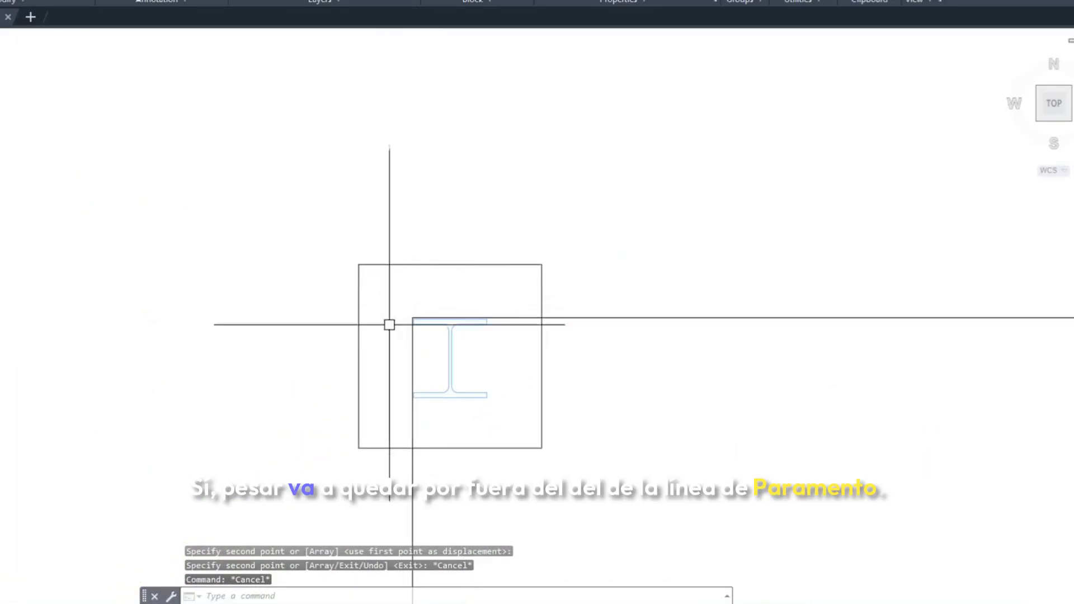
mouse_move(390, 324)
middle_mouse_down()
mouse_move(361, 236)
mouse_move(399, 237)
middle_mouse_up()
left_click(11, 0)
left_click(203, 117)
left_click(578, 388)
key("Return")
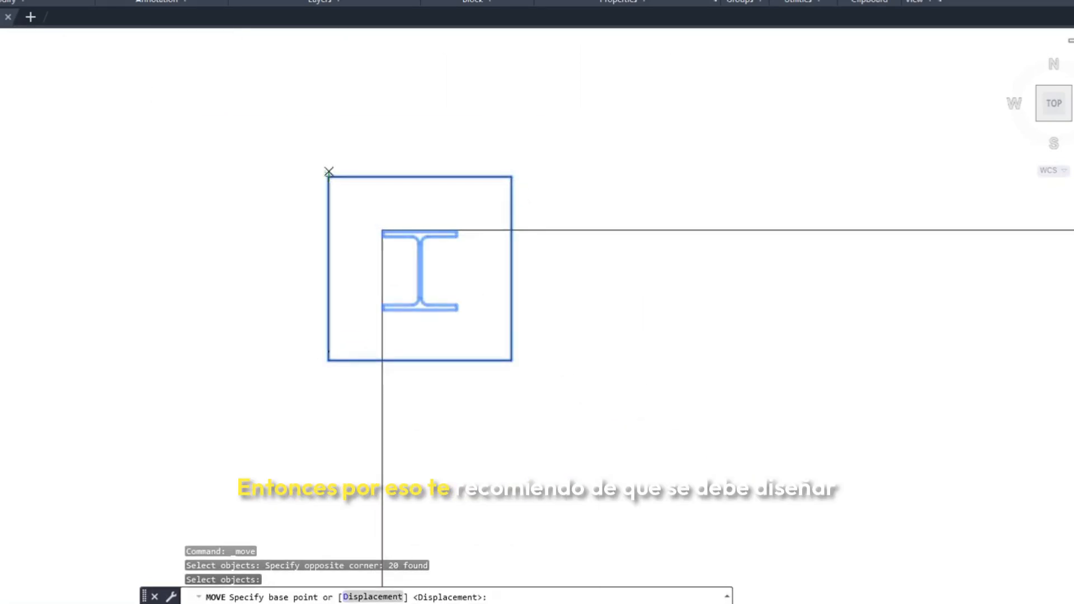
left_click(329, 177)
scroll(378, 230, "up", 6)
left_click(394, 228)
scroll(514, 285, "down", 6)
middle_click_drag(609, 336, 418, 274)
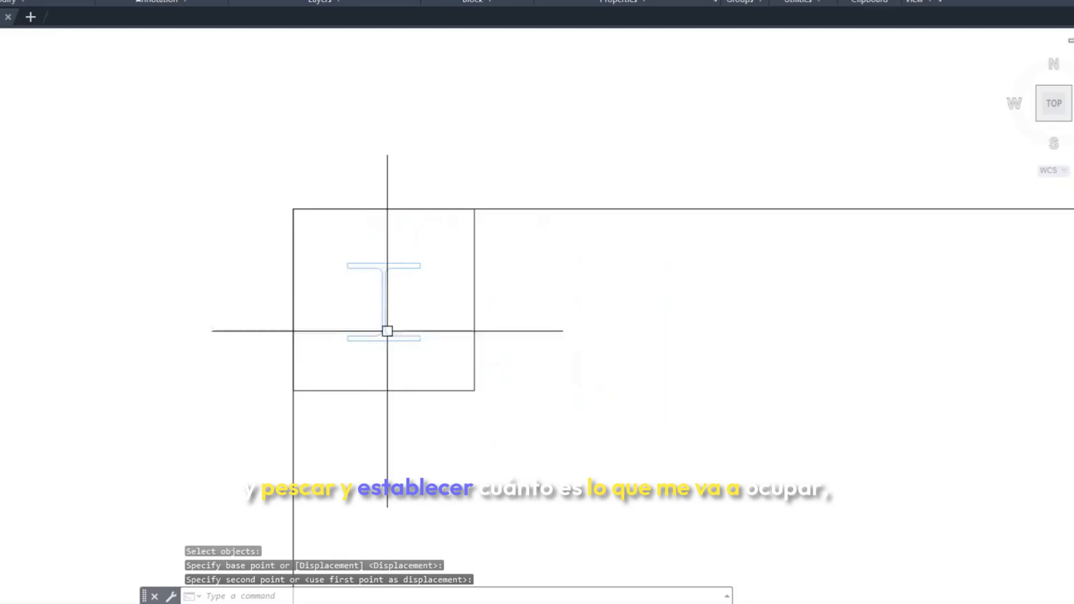
left_click(171, 0)
left_click(348, 264)
left_click(301, 268)
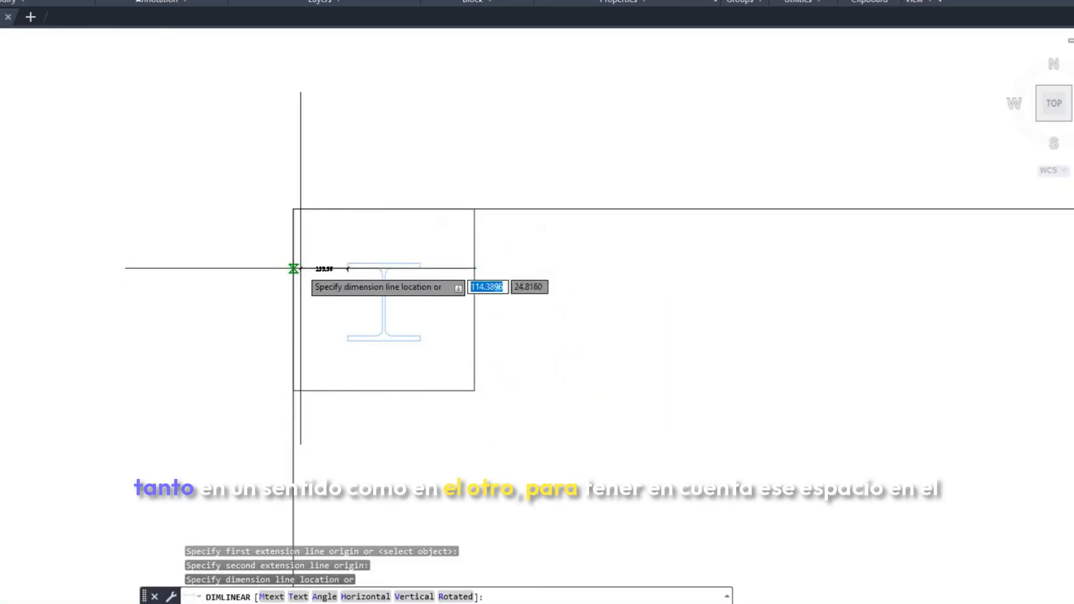
key("Escape")
Add a horizontal linear dimension from the column flange's left tip to the lot's left edge
left_click(172, 1)
scroll(339, 254, "up", 5)
left_click(361, 278)
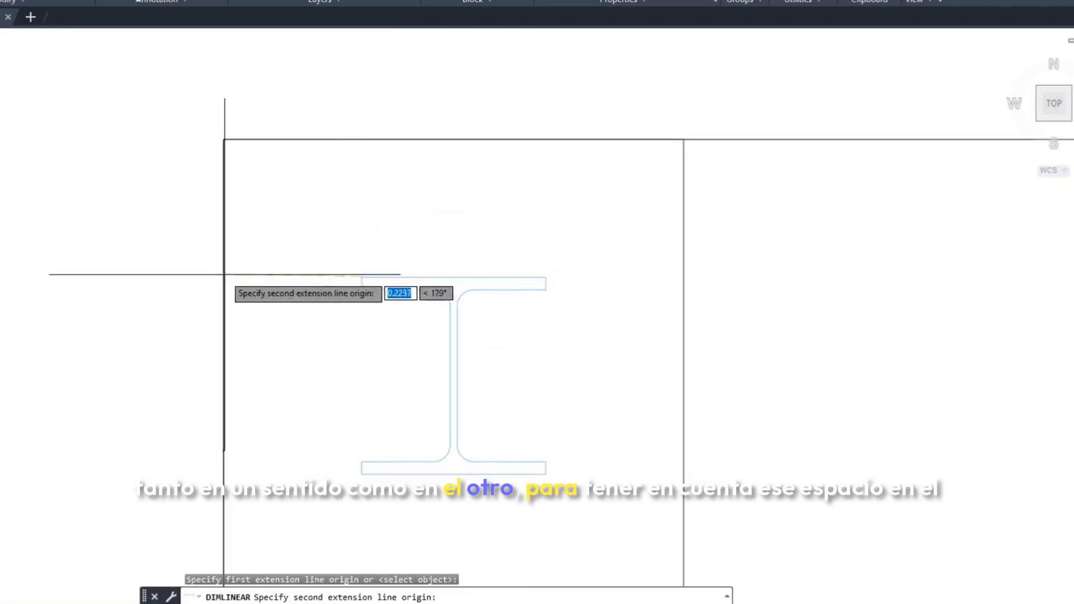
left_click(224, 275)
left_click(297, 321)
key("Escape")
Add a vertical linear dimension from the column's upper flange face to the lot's top edge
middle_click_drag(312, 298, 286, 313)
left_click(196, 1)
left_click(428, 293)
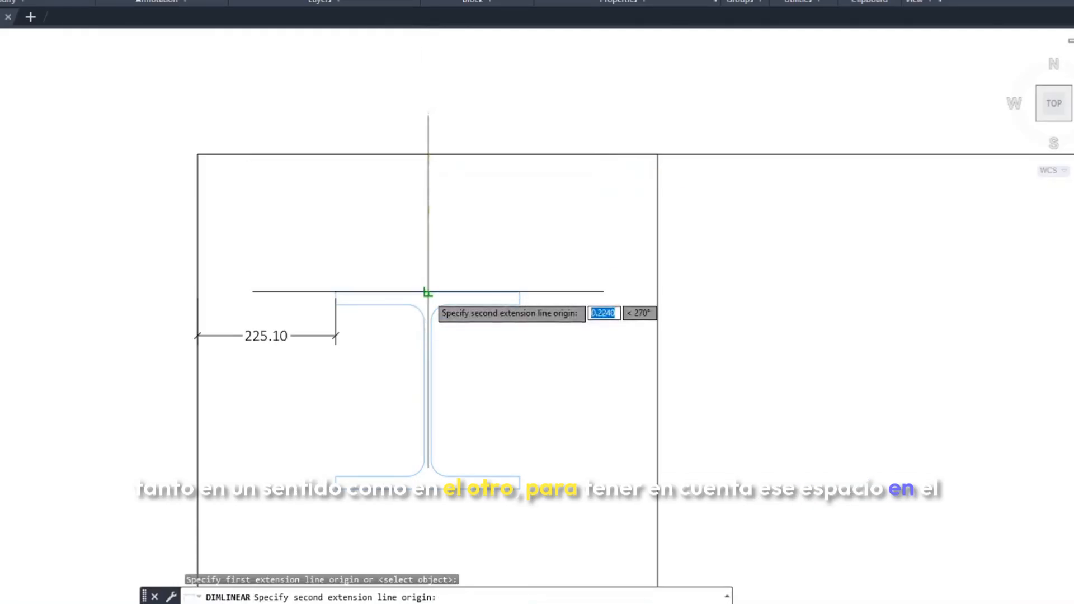
left_click(427, 154)
left_click(564, 292)
scroll(564, 291, "down", 5)
key("Escape")
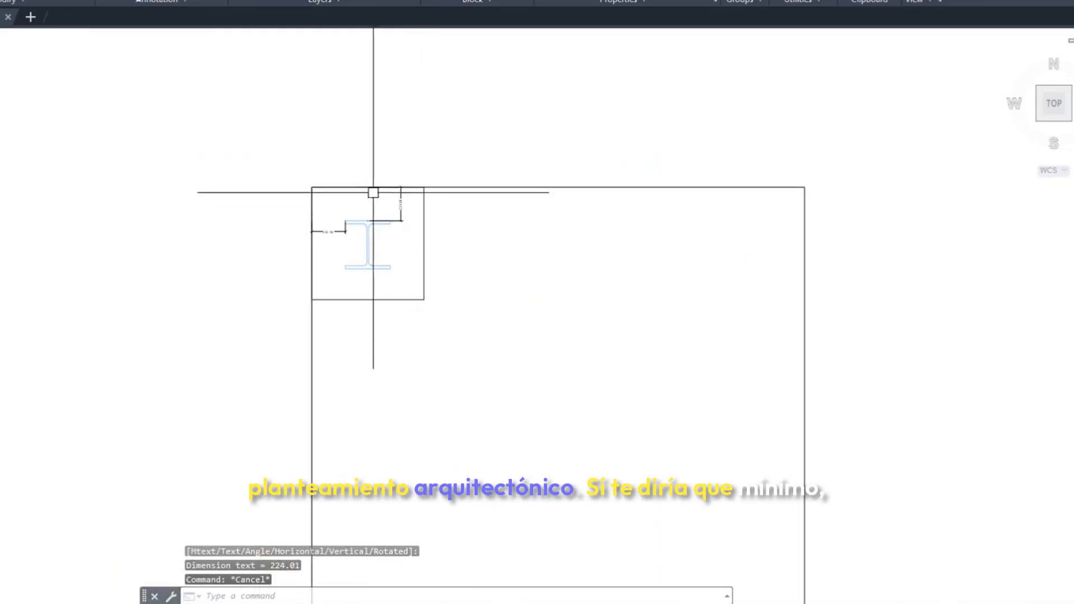
scroll(336, 231, "up", 4)
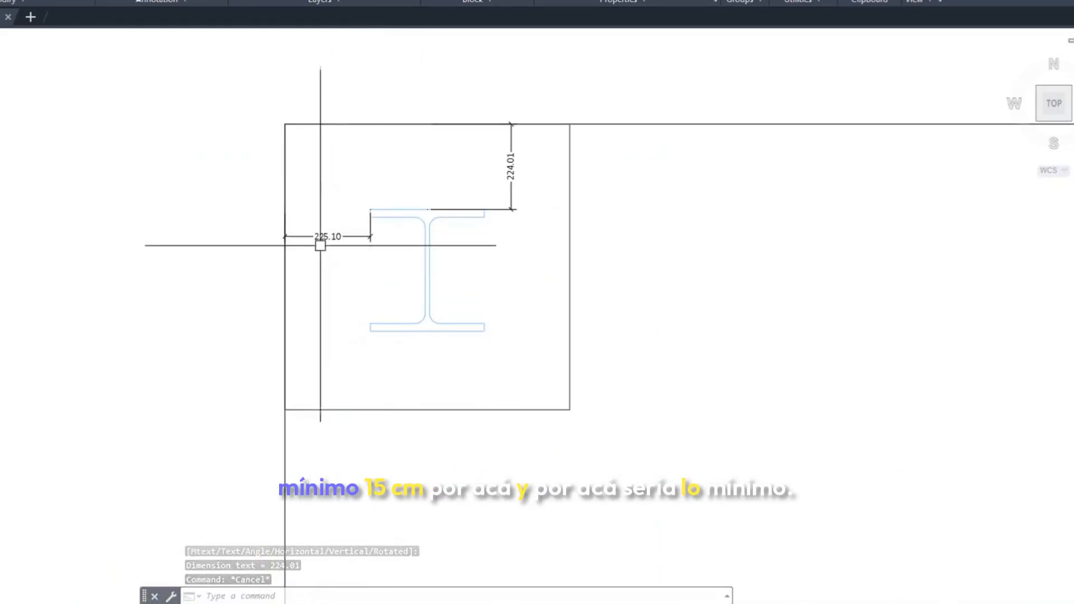
Examine the anchor positions relative to the stirrups, longitudinal bars and pedestal edge in the pedestal reinforcement plan
scroll(490, 185, "down", 8)
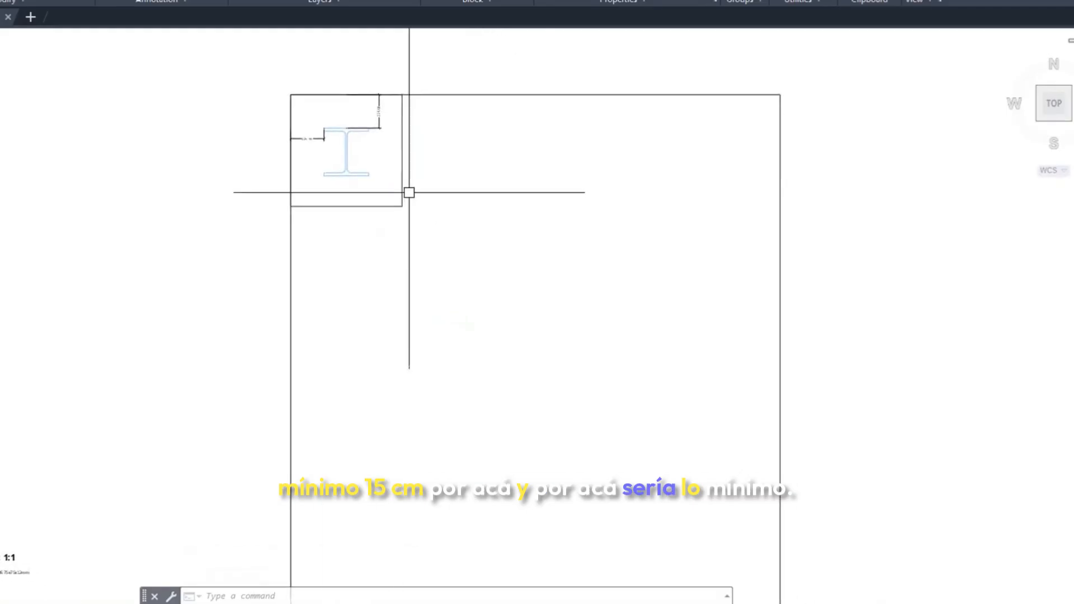
middle_click_drag(441, 295, 496, 266)
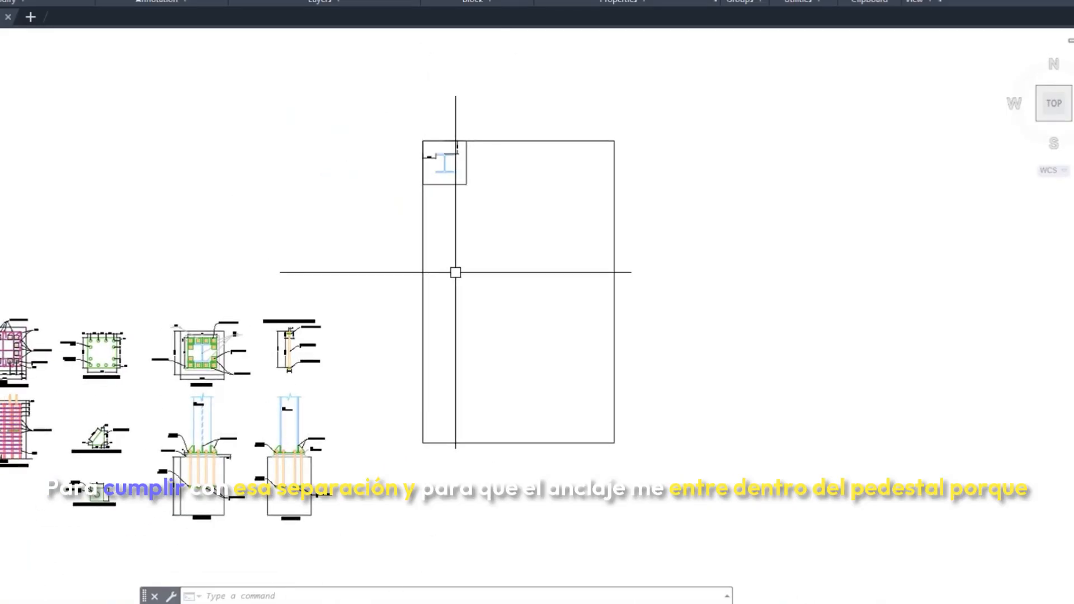
scroll(65, 352, "up", 10)
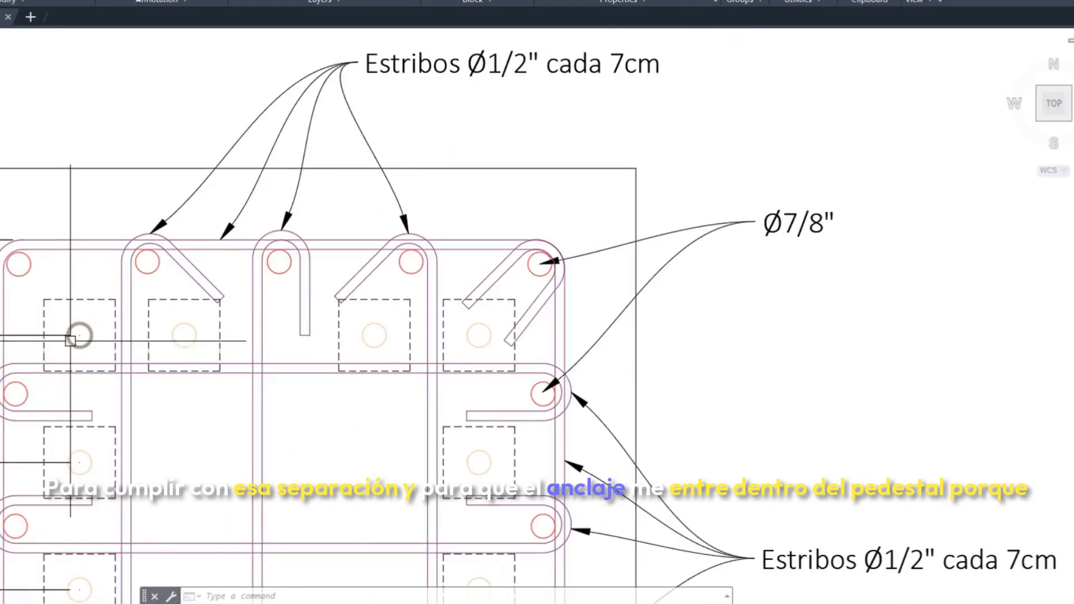
middle_click_drag(132, 337, 137, 284)
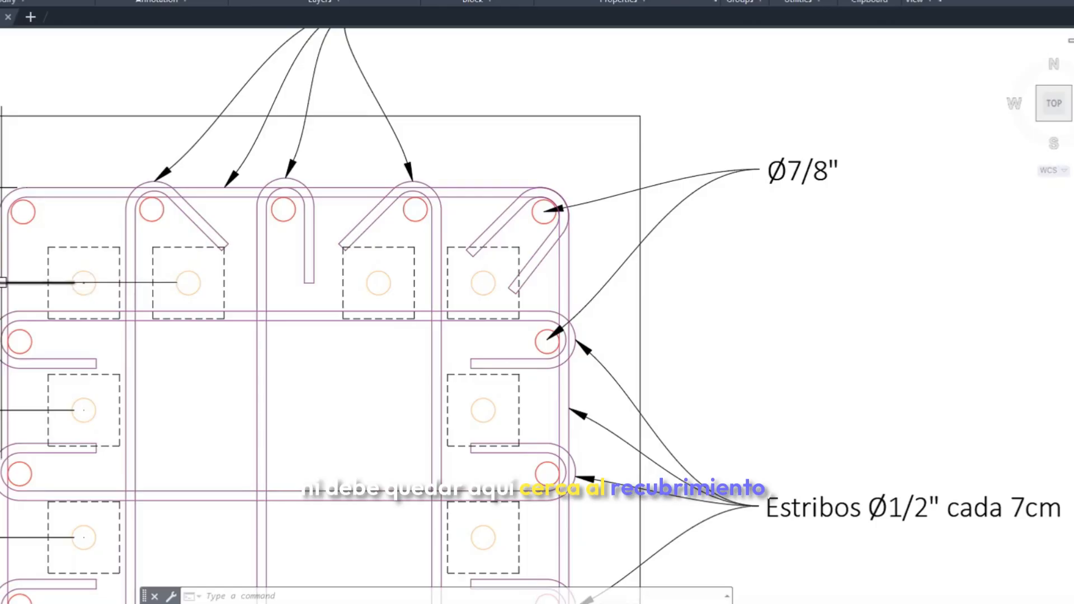
scroll(222, 314, "down", 8)
middle_click_drag(357, 342, 265, 329)
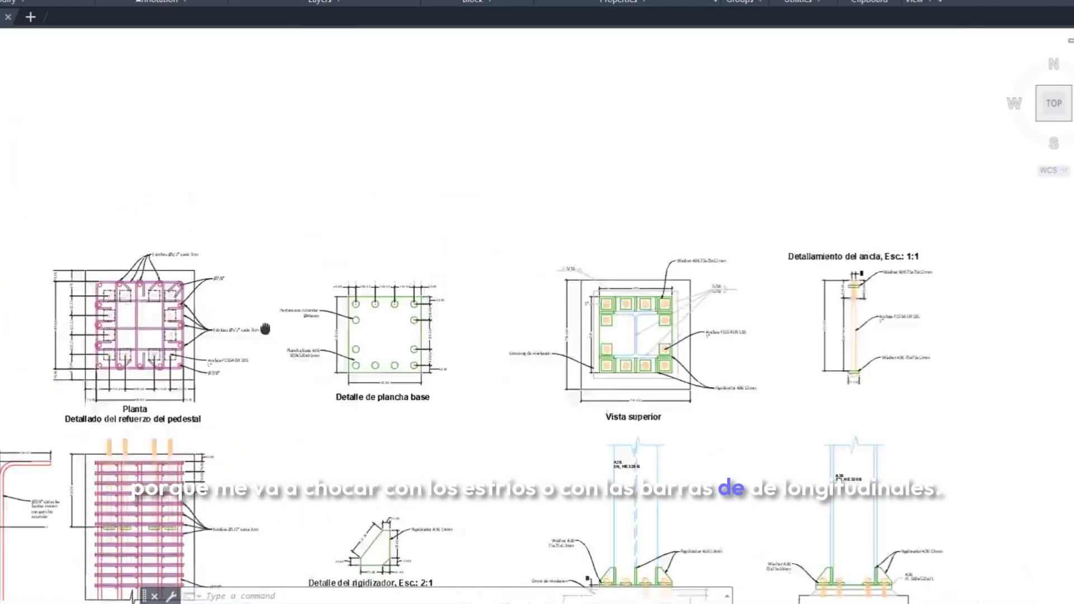
scroll(372, 328, "down", 4)
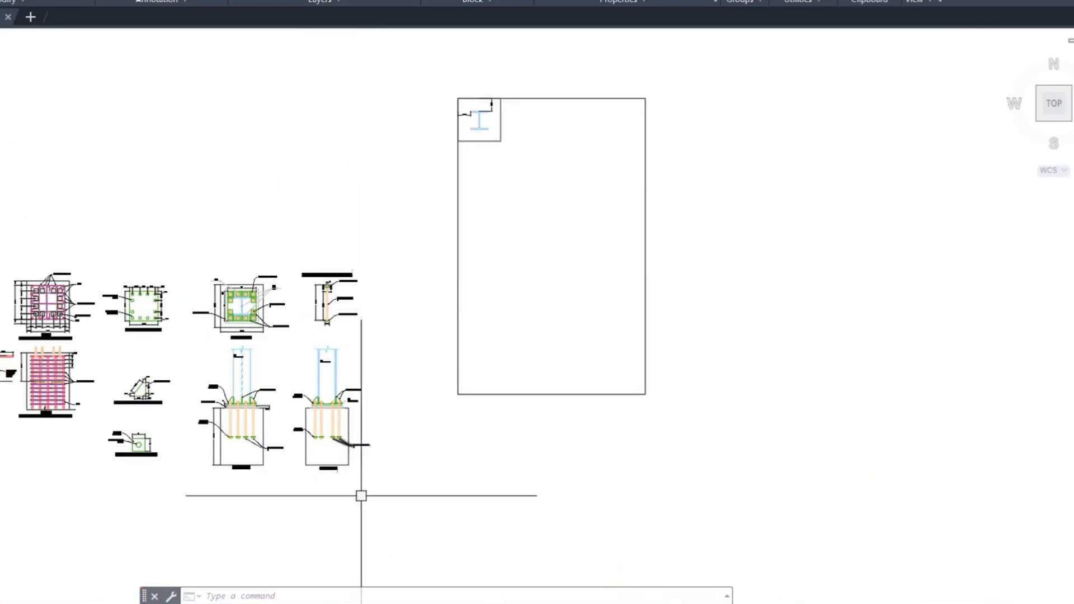